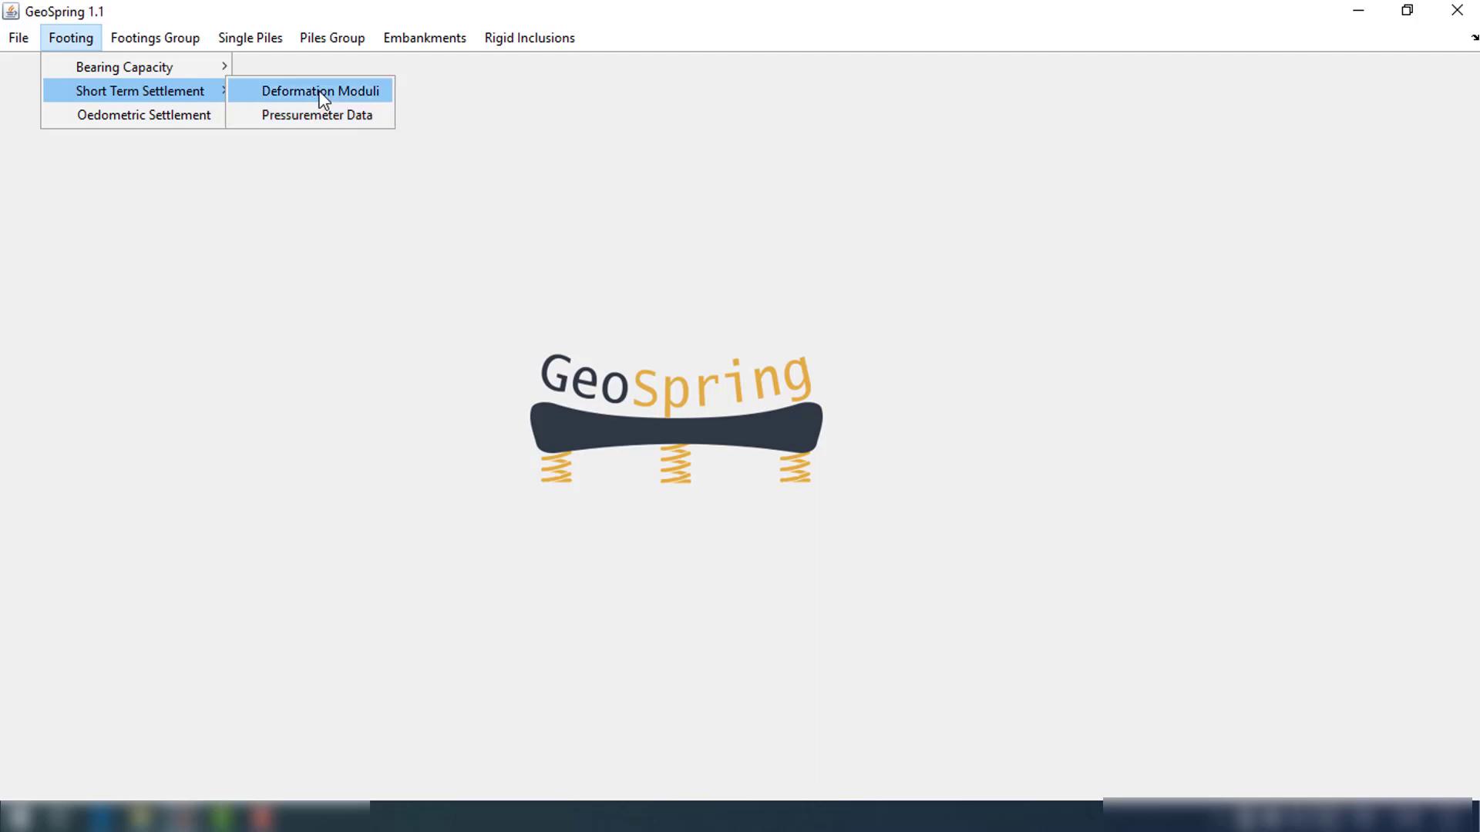
Open the short term settlement calculation based on deformation moduli for a footing and maximize its window
left_click(322, 92)
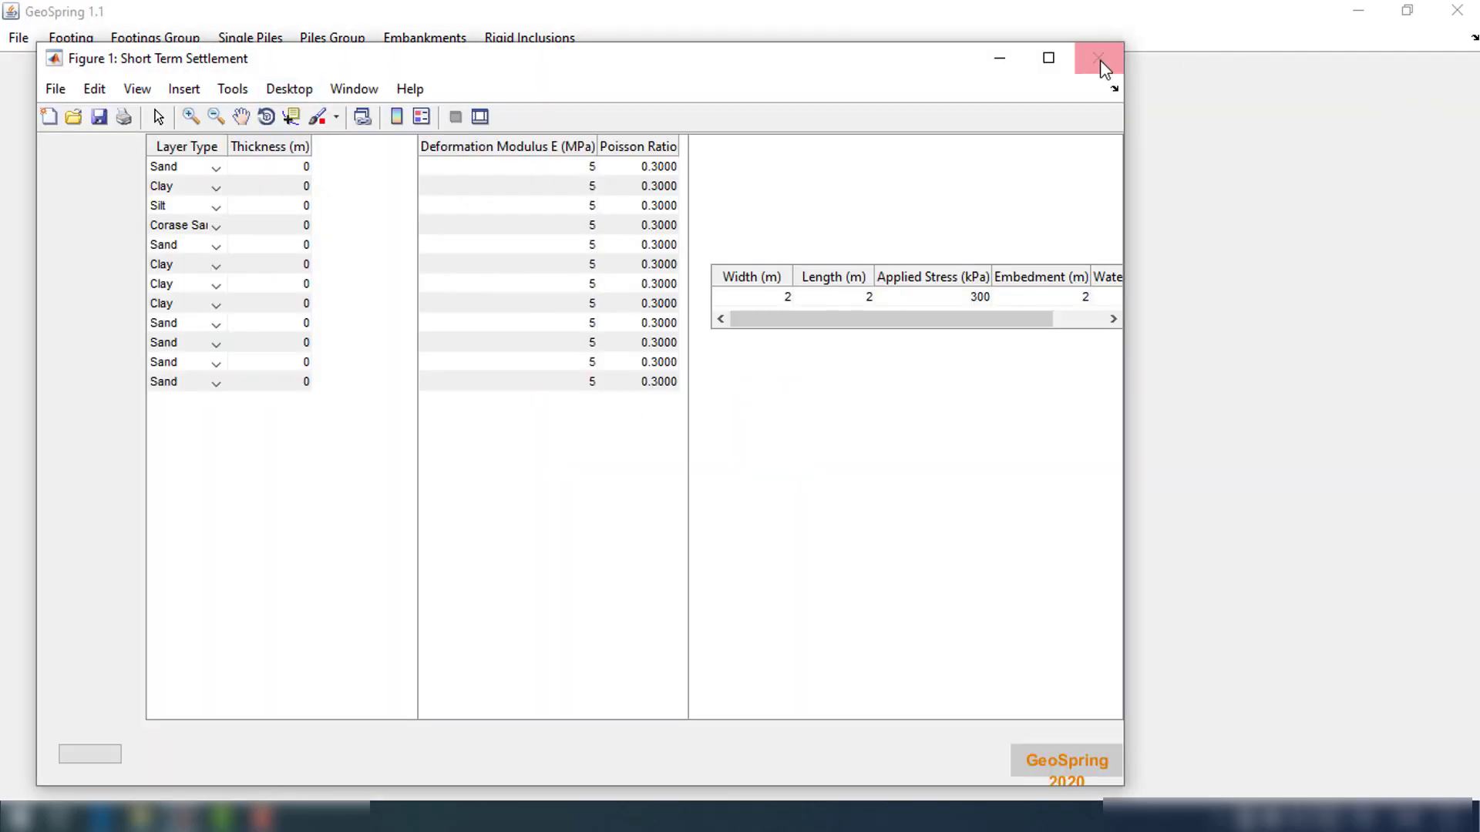
left_click(1048, 58)
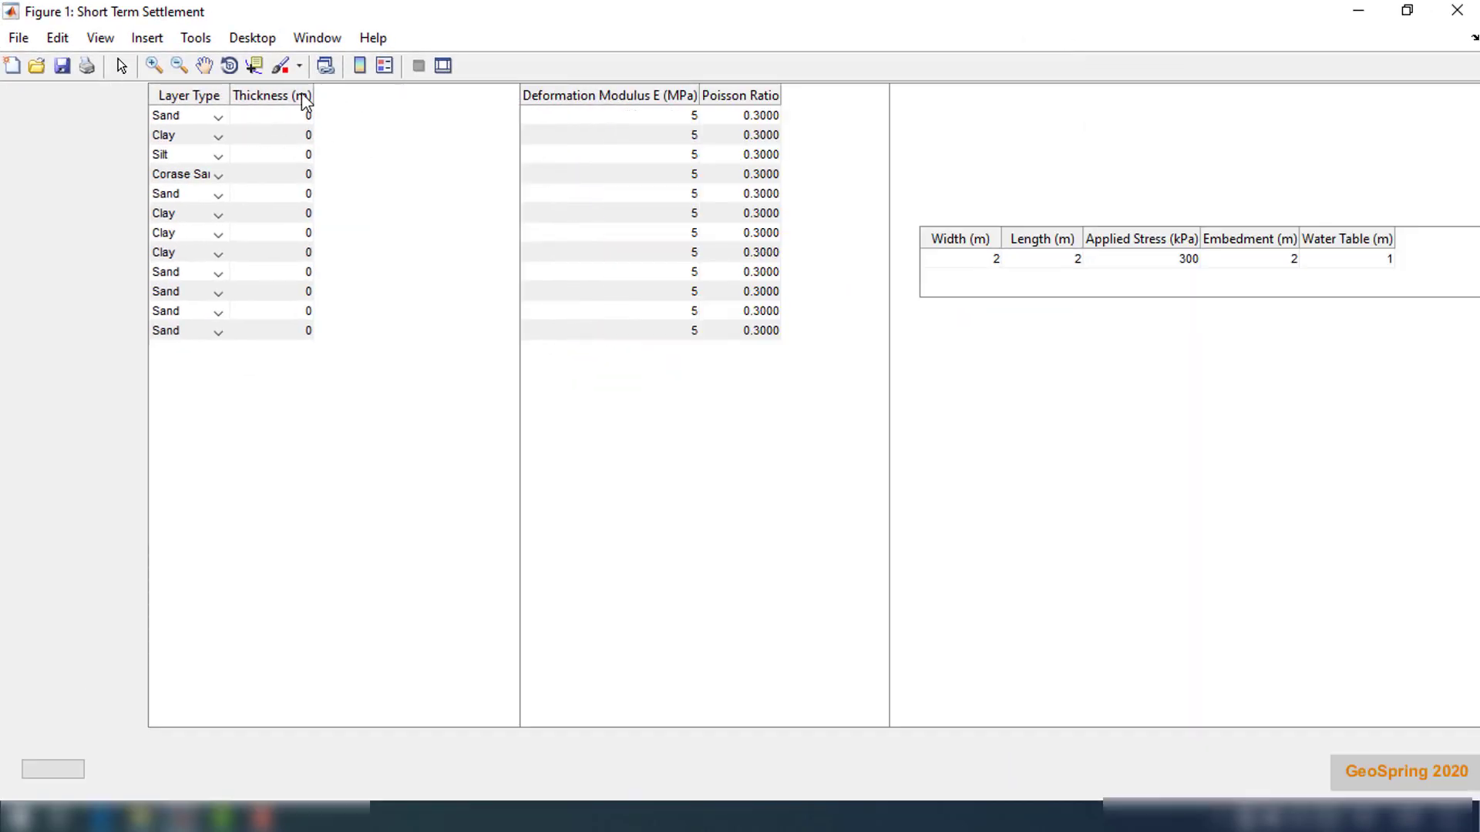
Set the first layer type to Corase Sand and Gravels and the second layer type to Silt
left_click(217, 120)
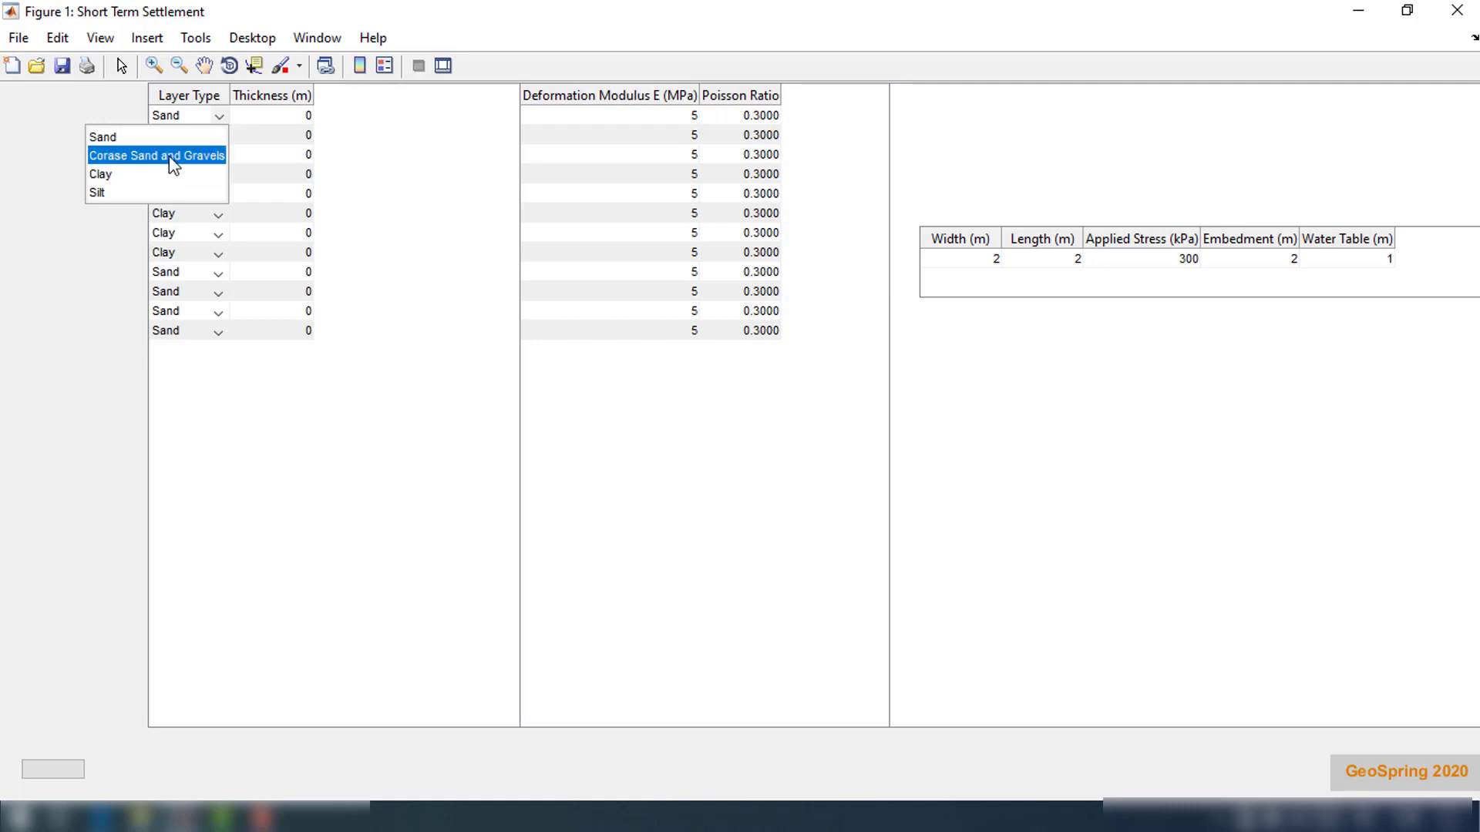
left_click(171, 158)
left_click(210, 137)
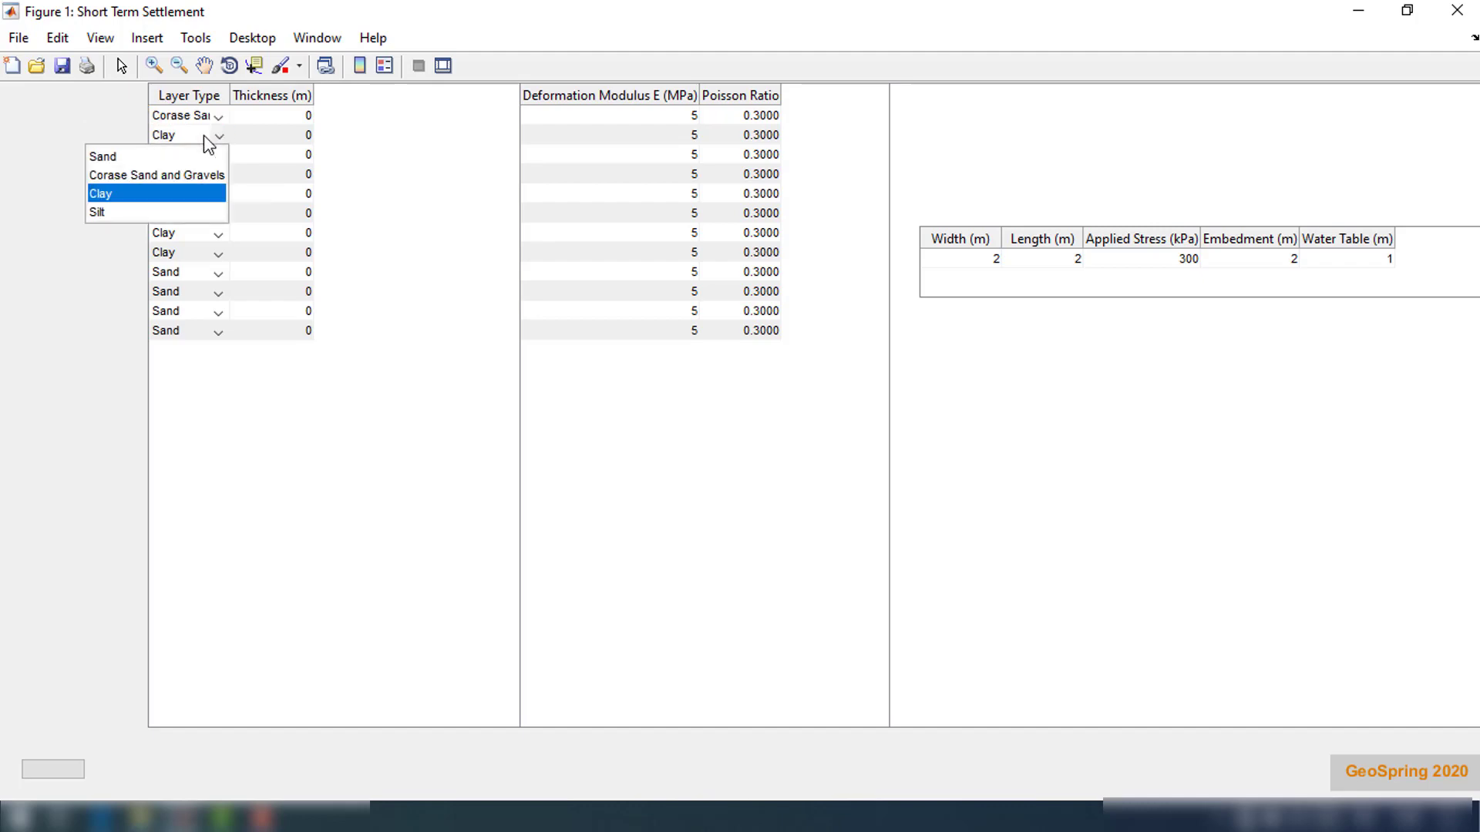
left_click(169, 207)
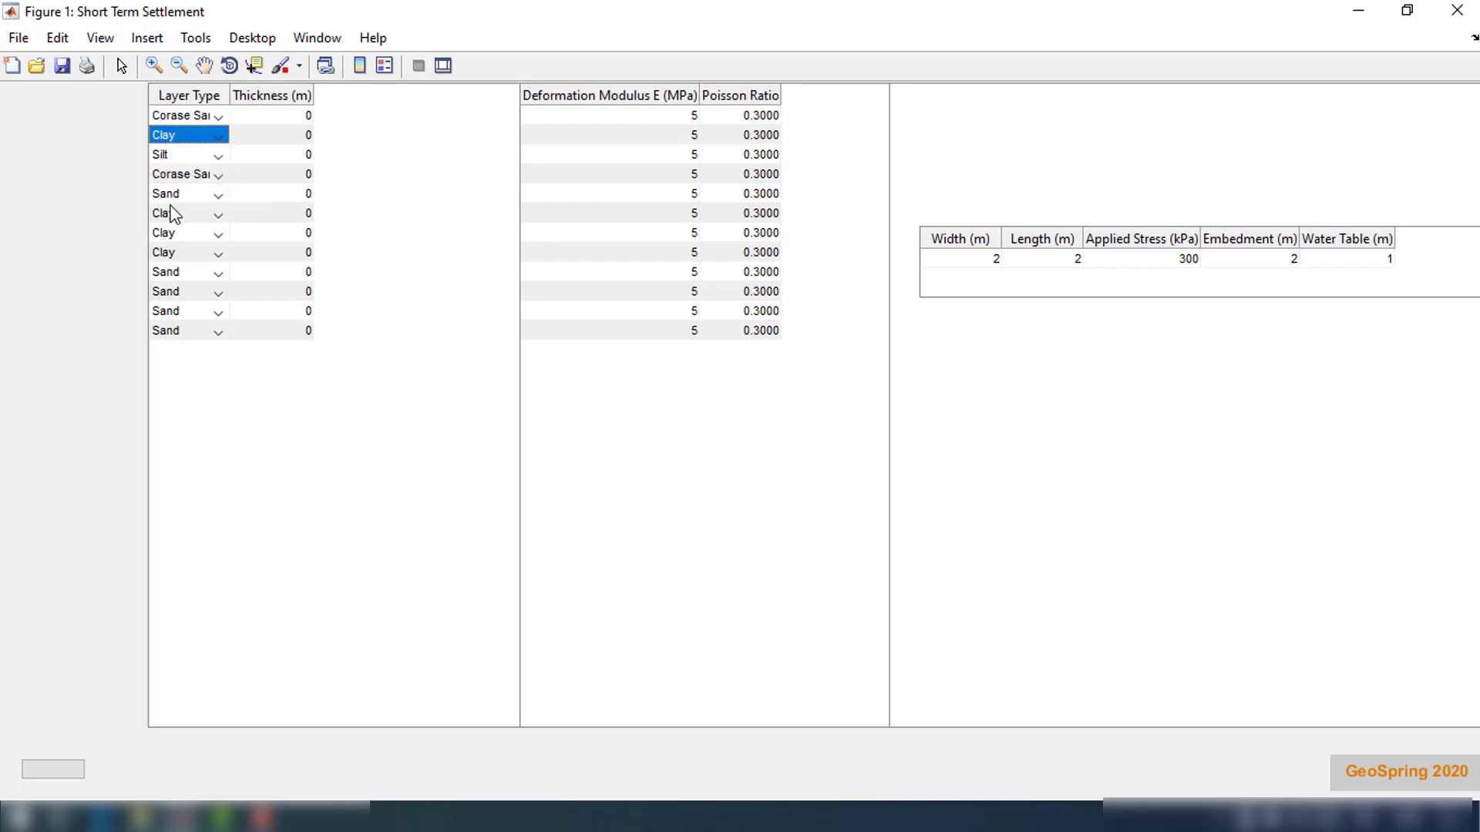
Set the thickness of the first two layers to 5 m each
double_click(300, 117)
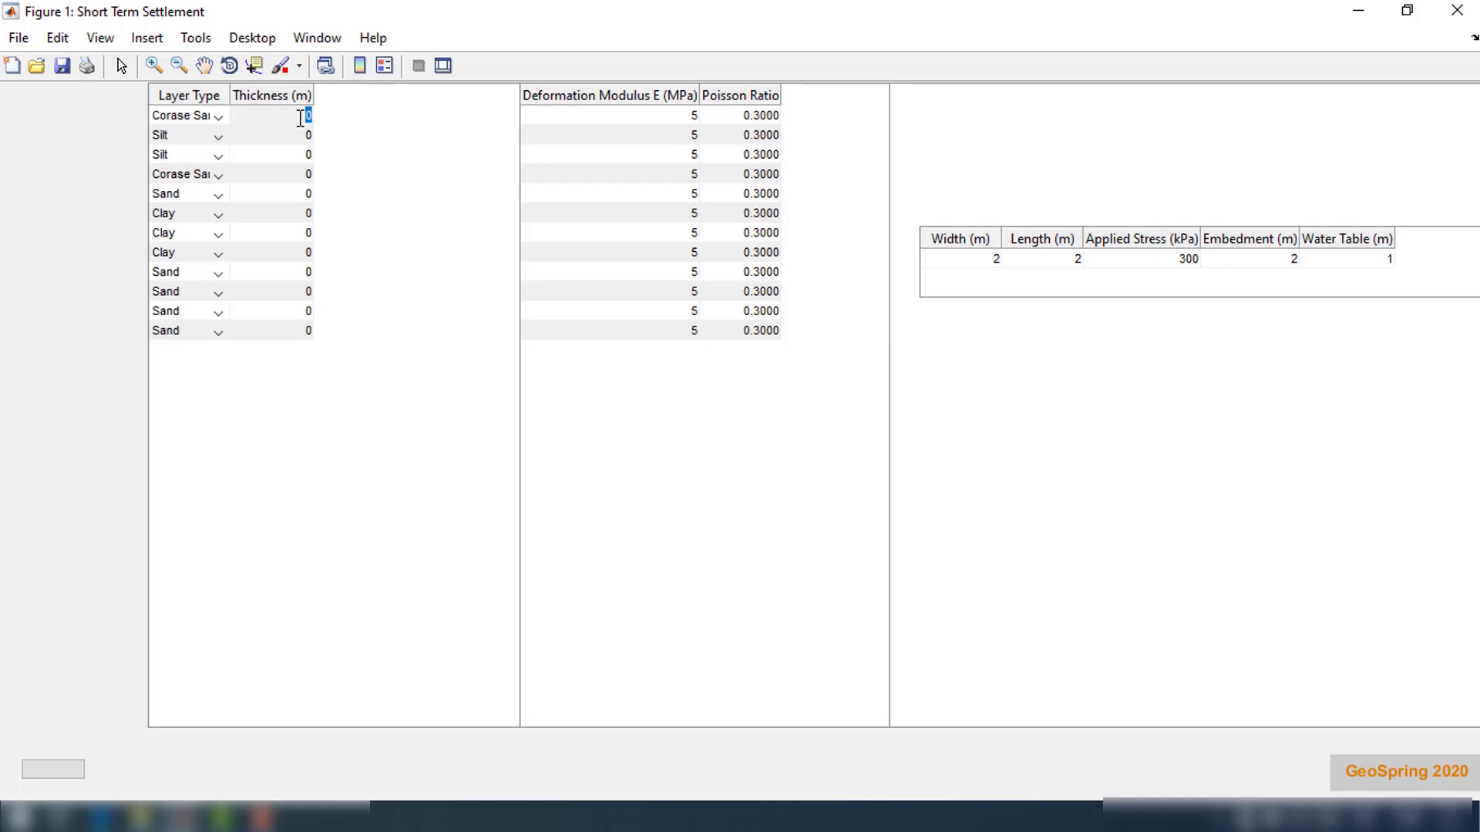
type("5")
key("Return")
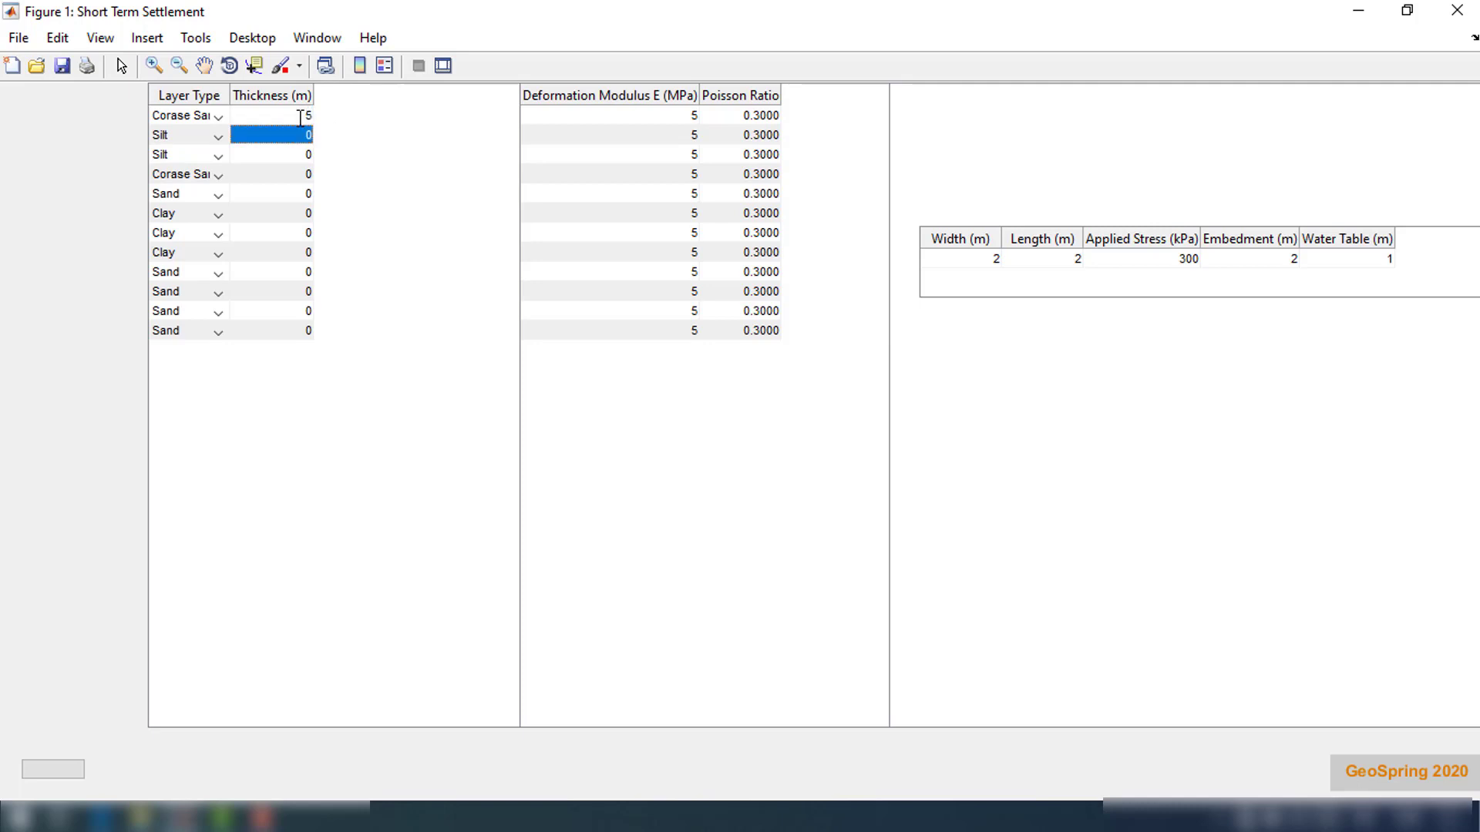
type("5")
key("Return")
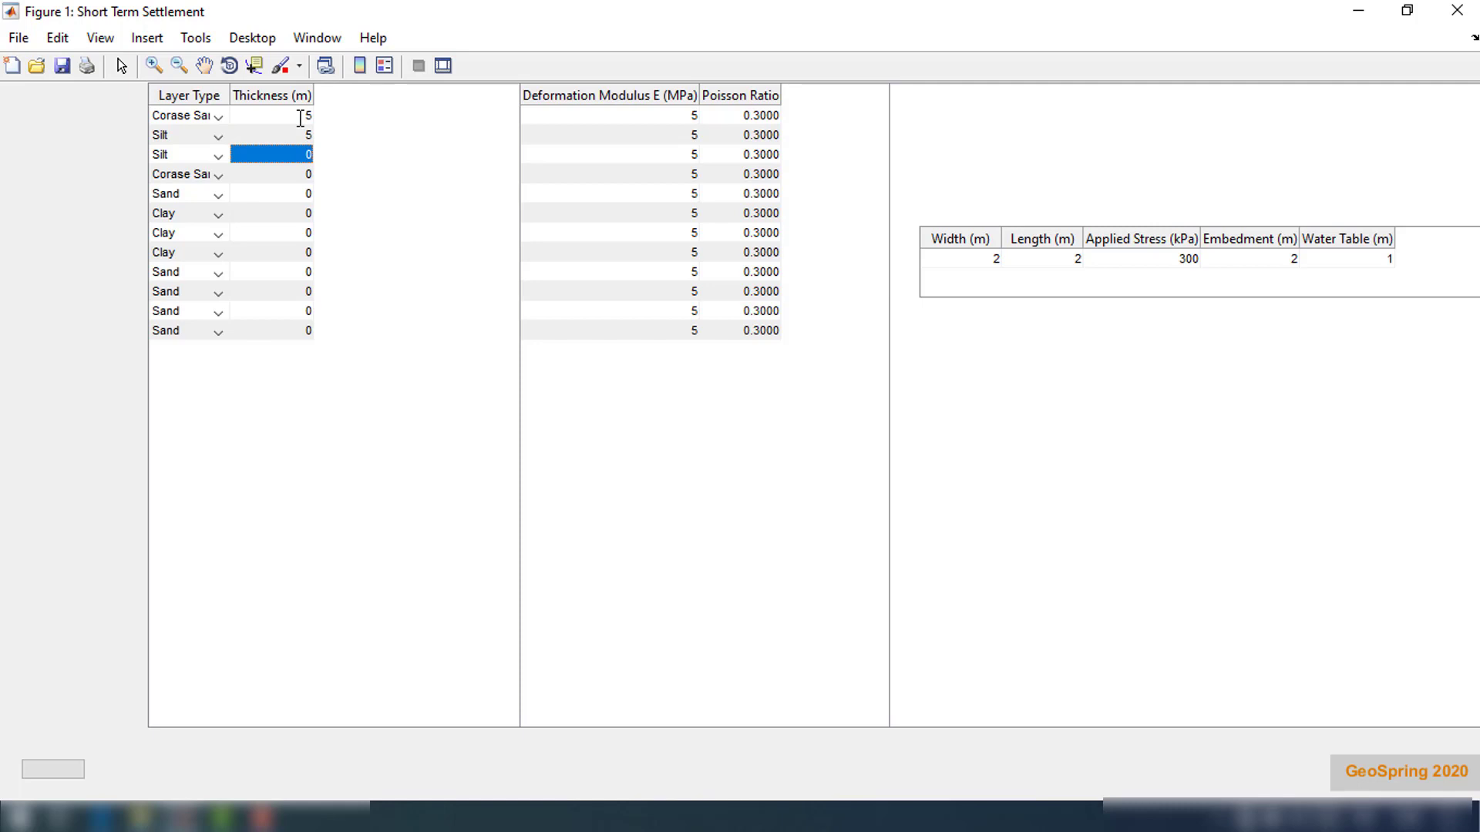
Set the deformation modulus E to 10 MPa for the first layer and 25 MPa for the second
double_click(687, 115)
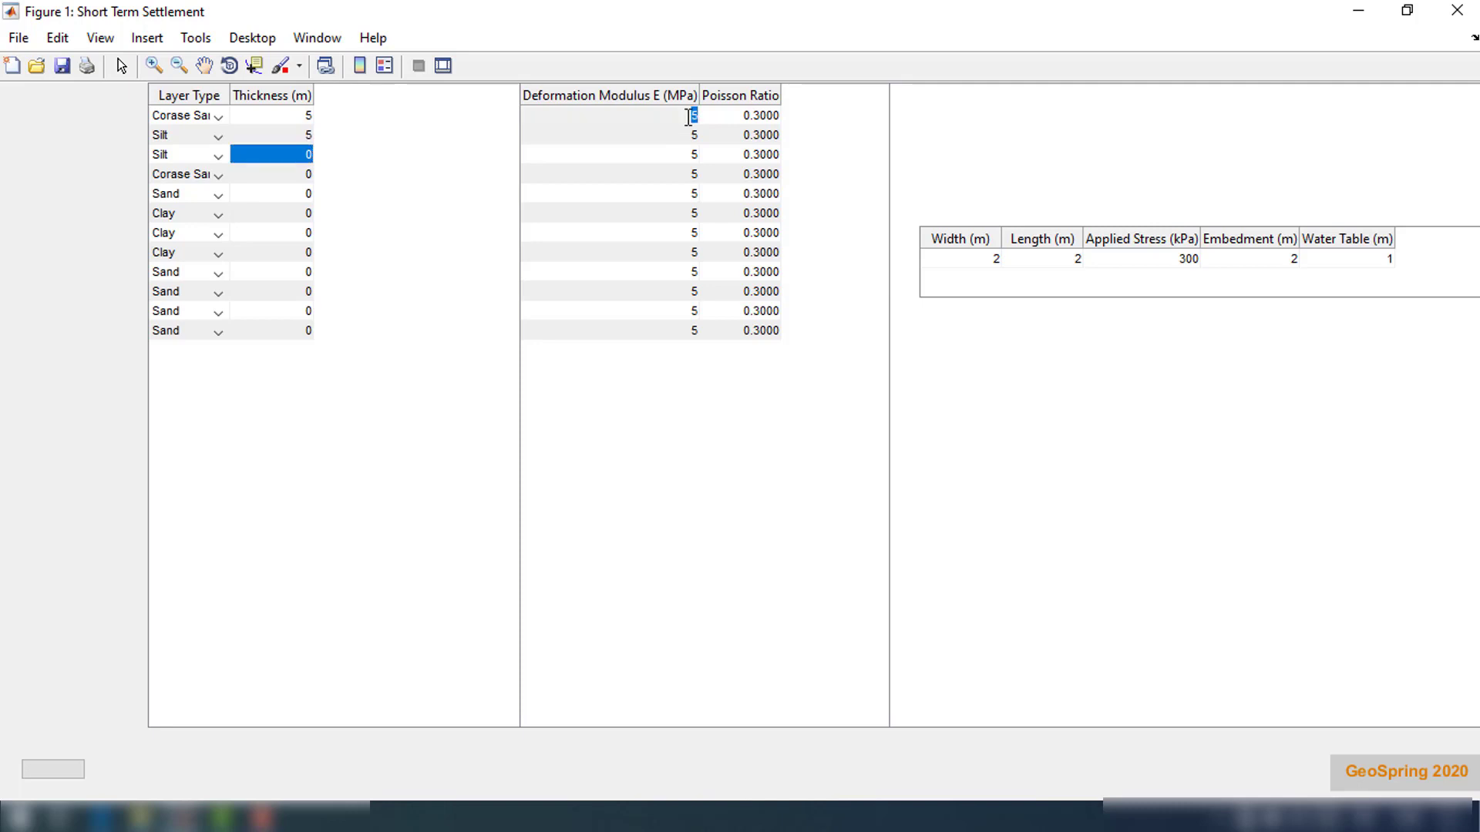
type("10")
key("Return")
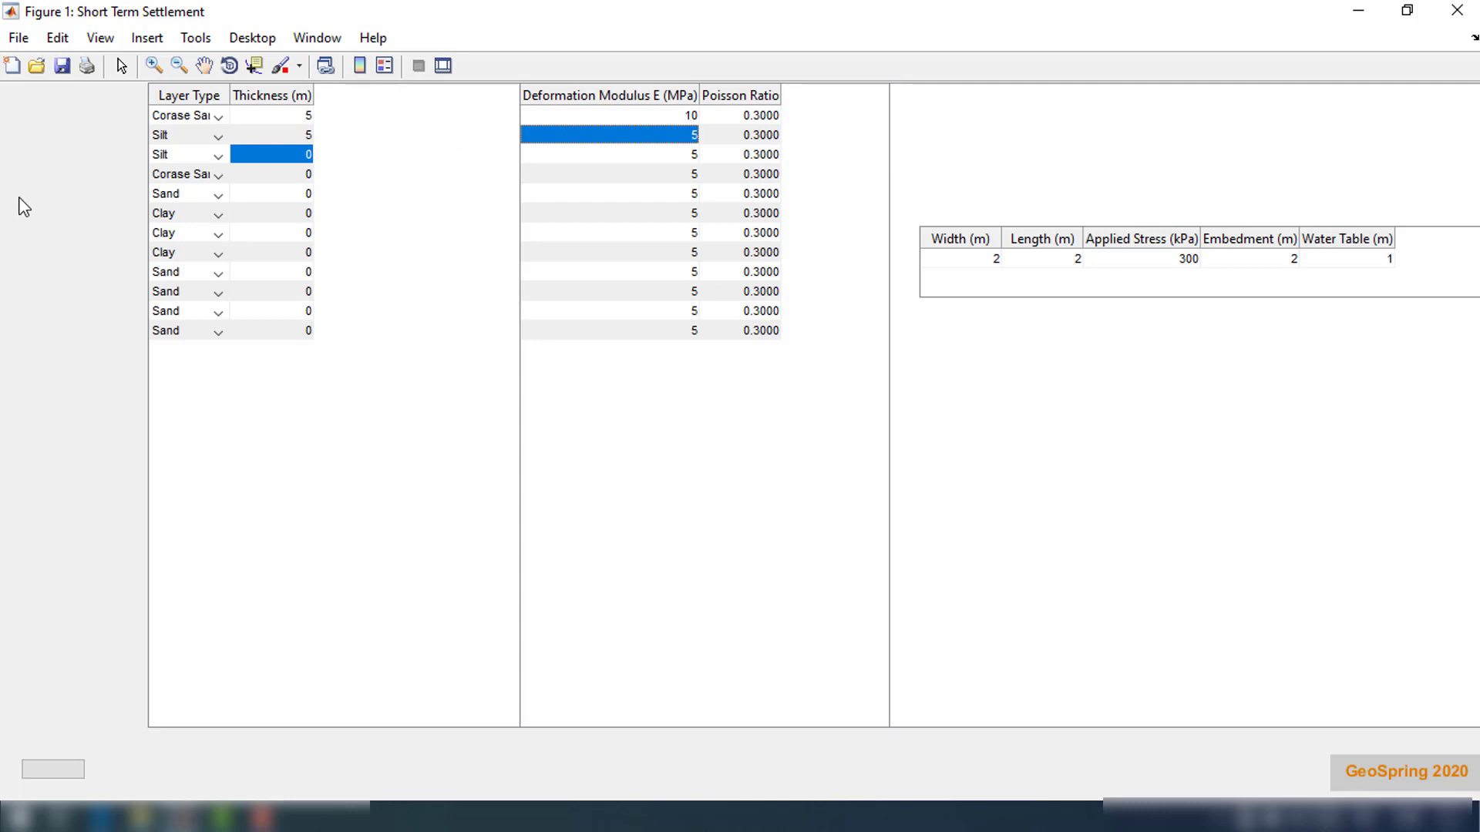
double_click(693, 137)
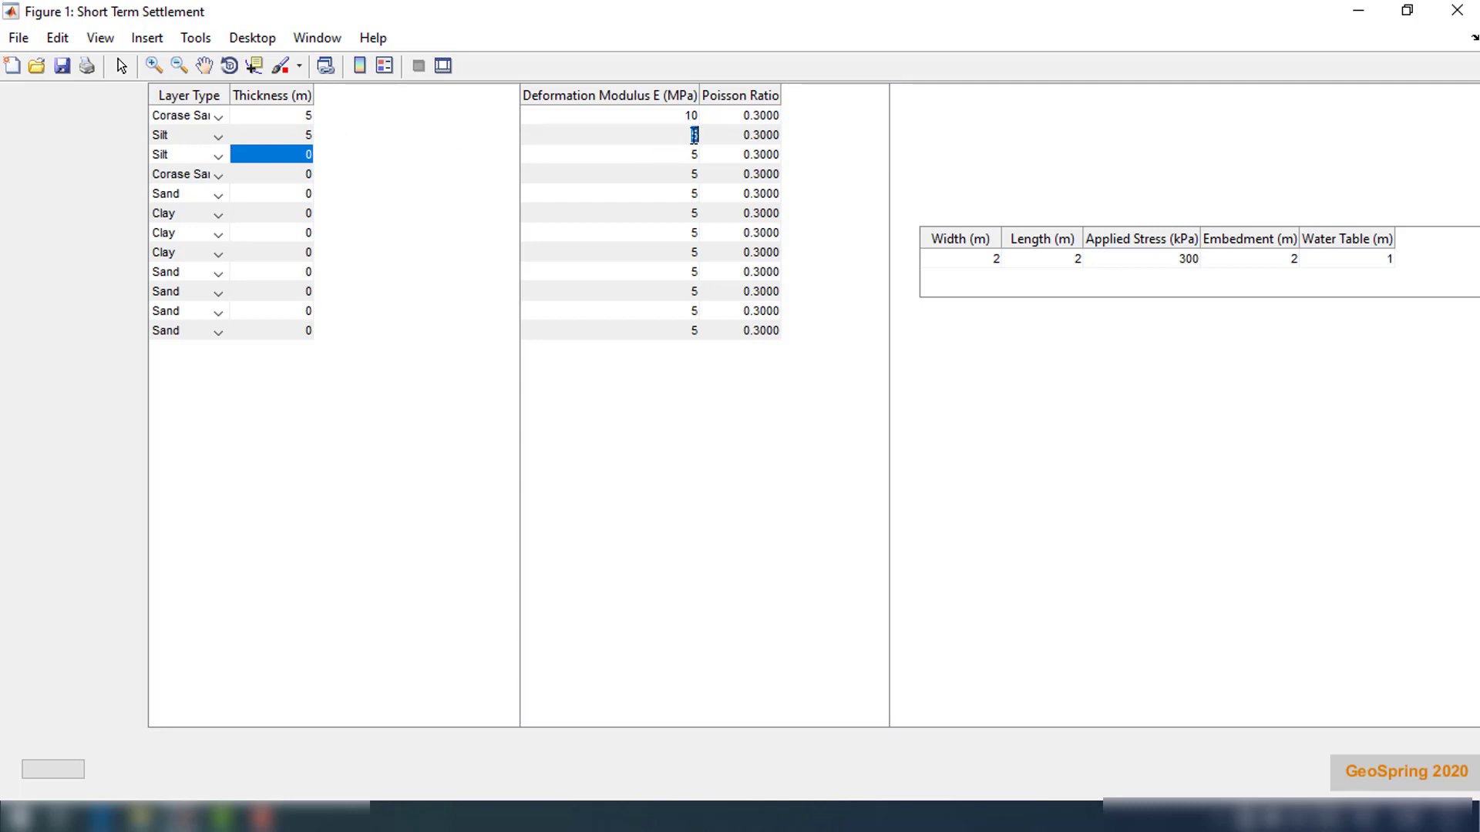
type("25")
key("Return")
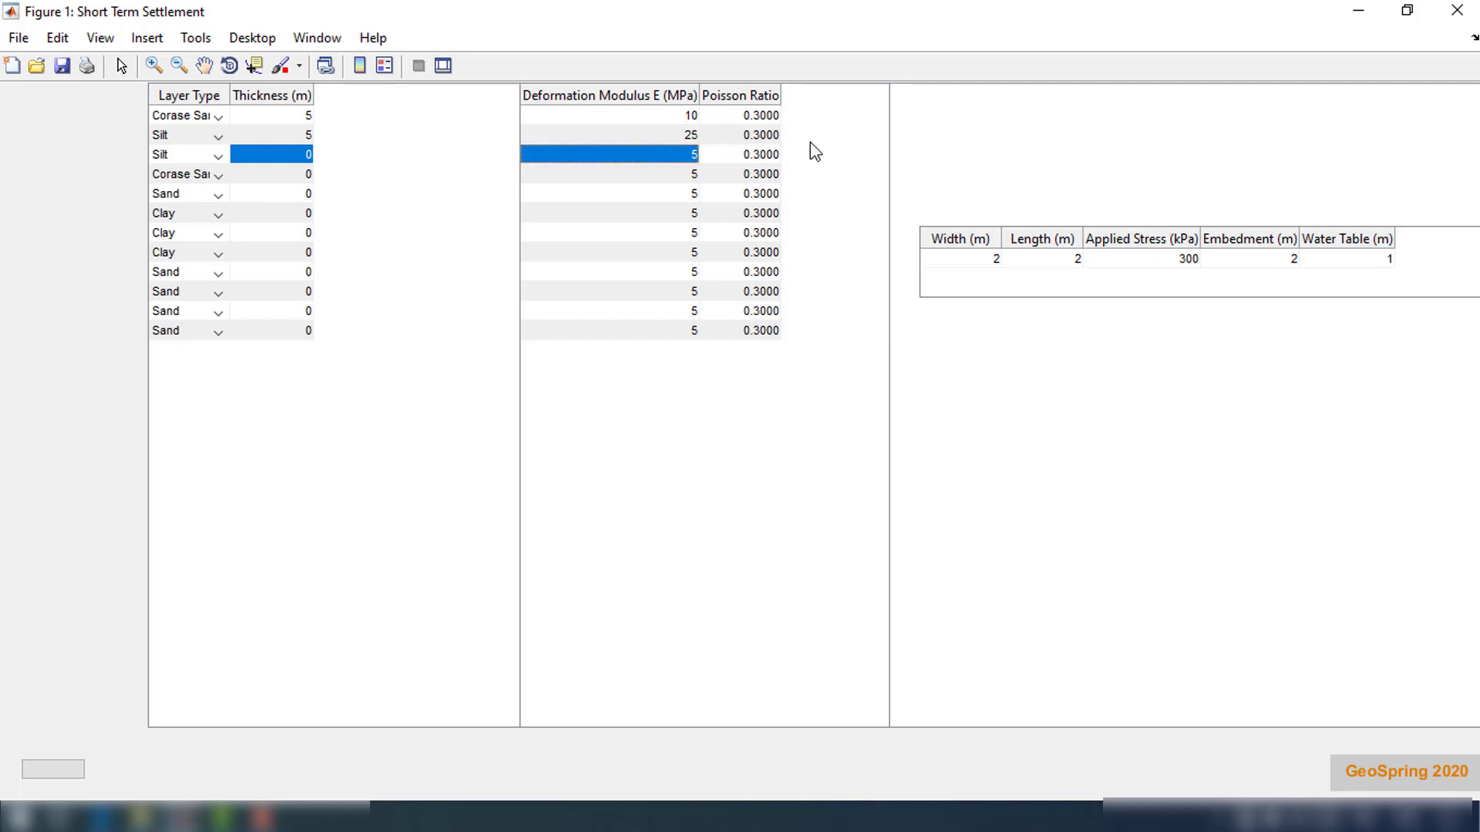
Set the Poisson ratio to 0.33 for the first layer and 0.35 for the second
double_click(773, 117)
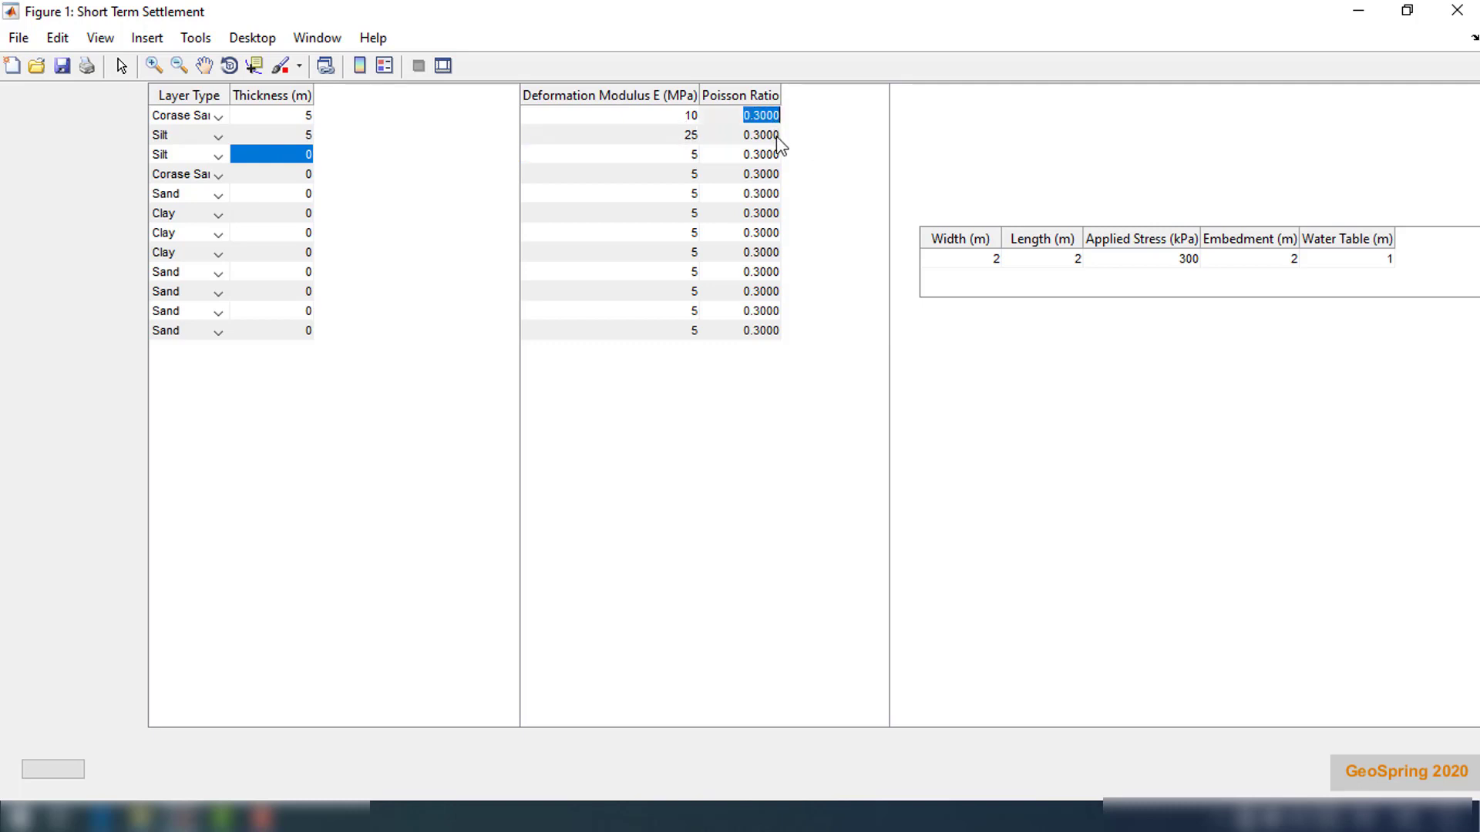
type("0.33")
left_click(777, 137)
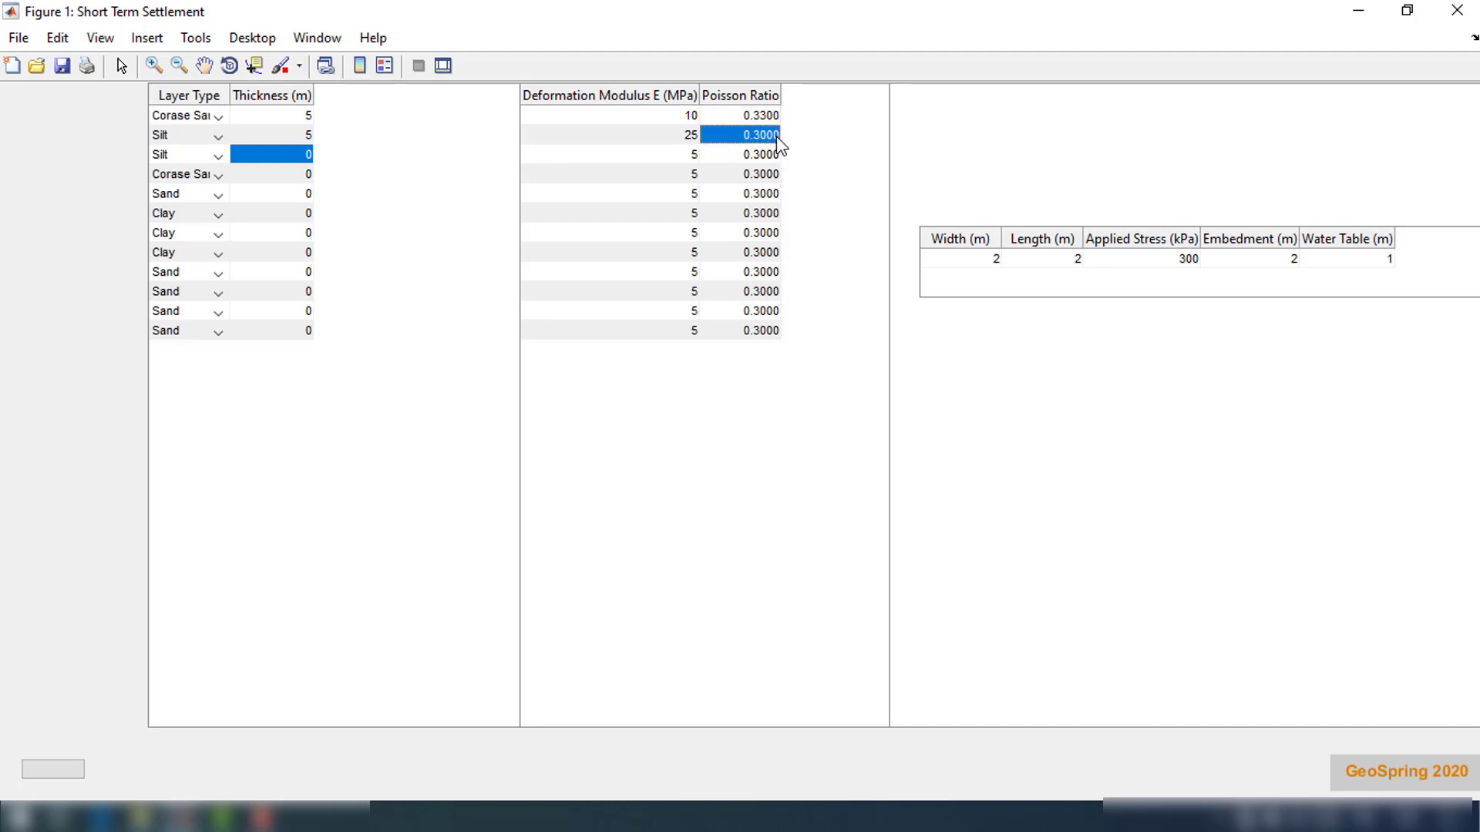
type("0.35")
left_click(779, 149)
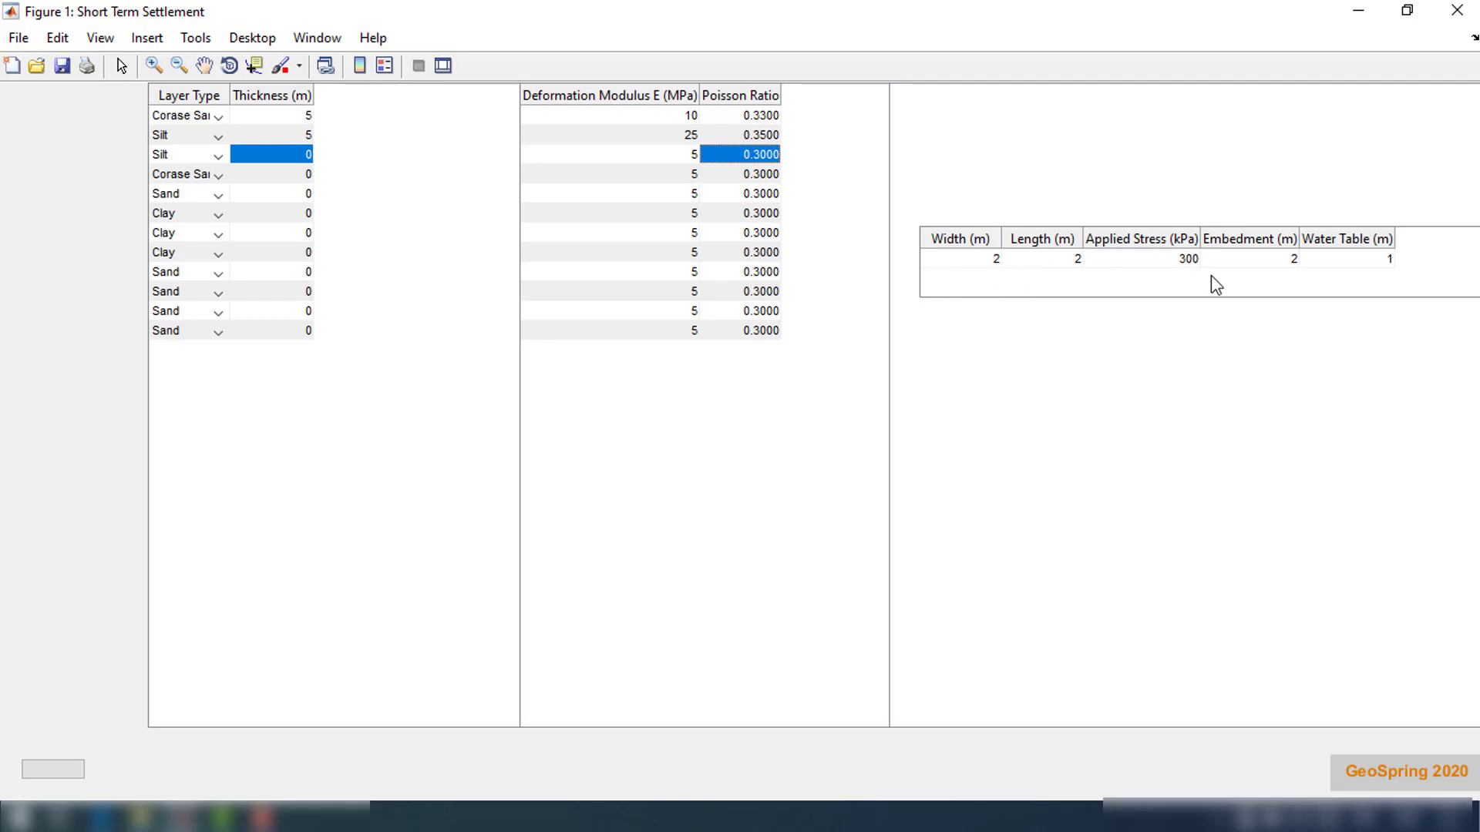
Set the footing width and length to 3 m each
double_click(982, 262)
type("3")
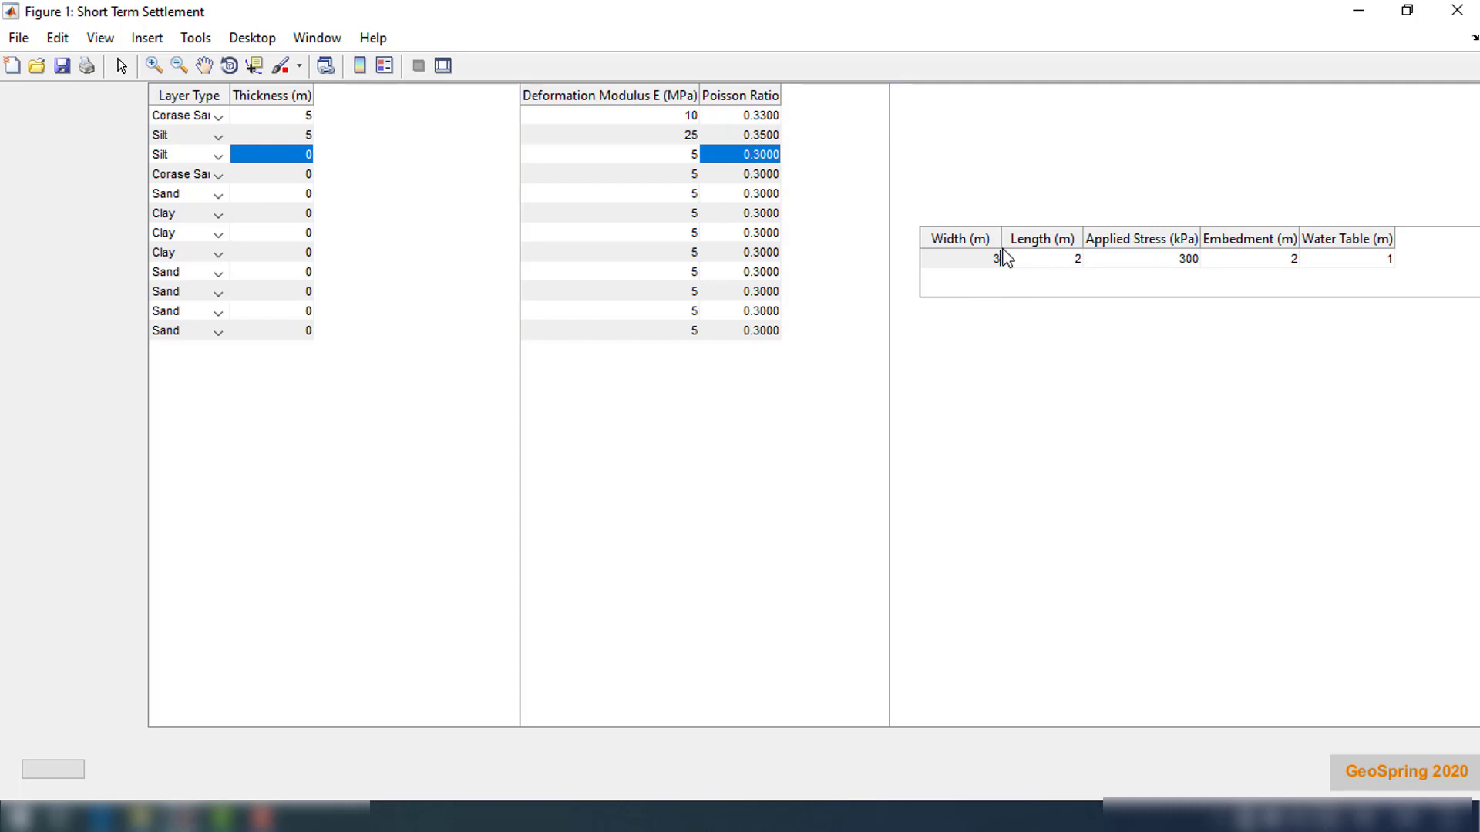
key("Return")
double_click(1076, 262)
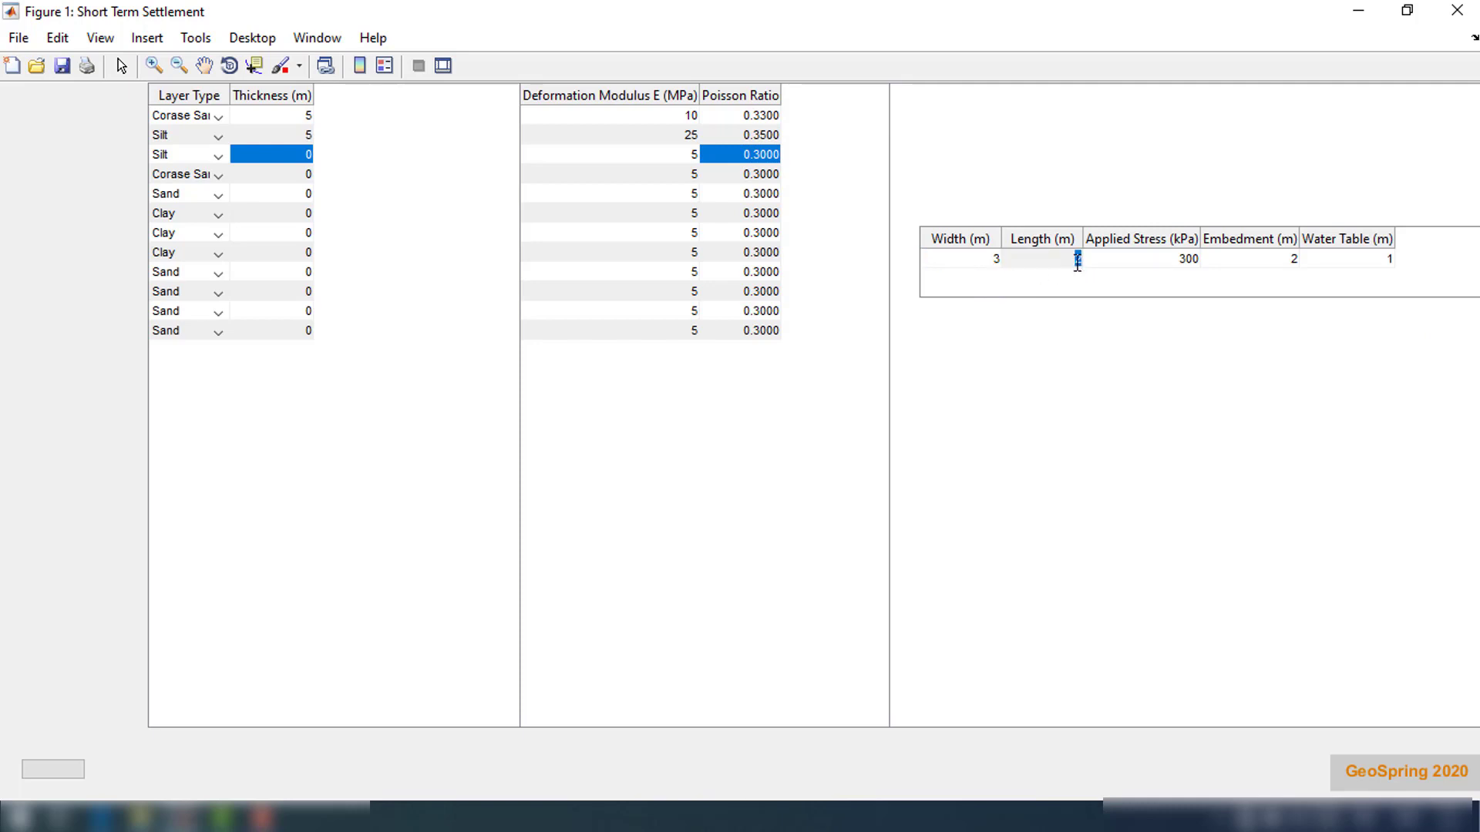
type("3")
Set the applied stress to 150 kPa and the water table depth to 2 m
double_click(1146, 260)
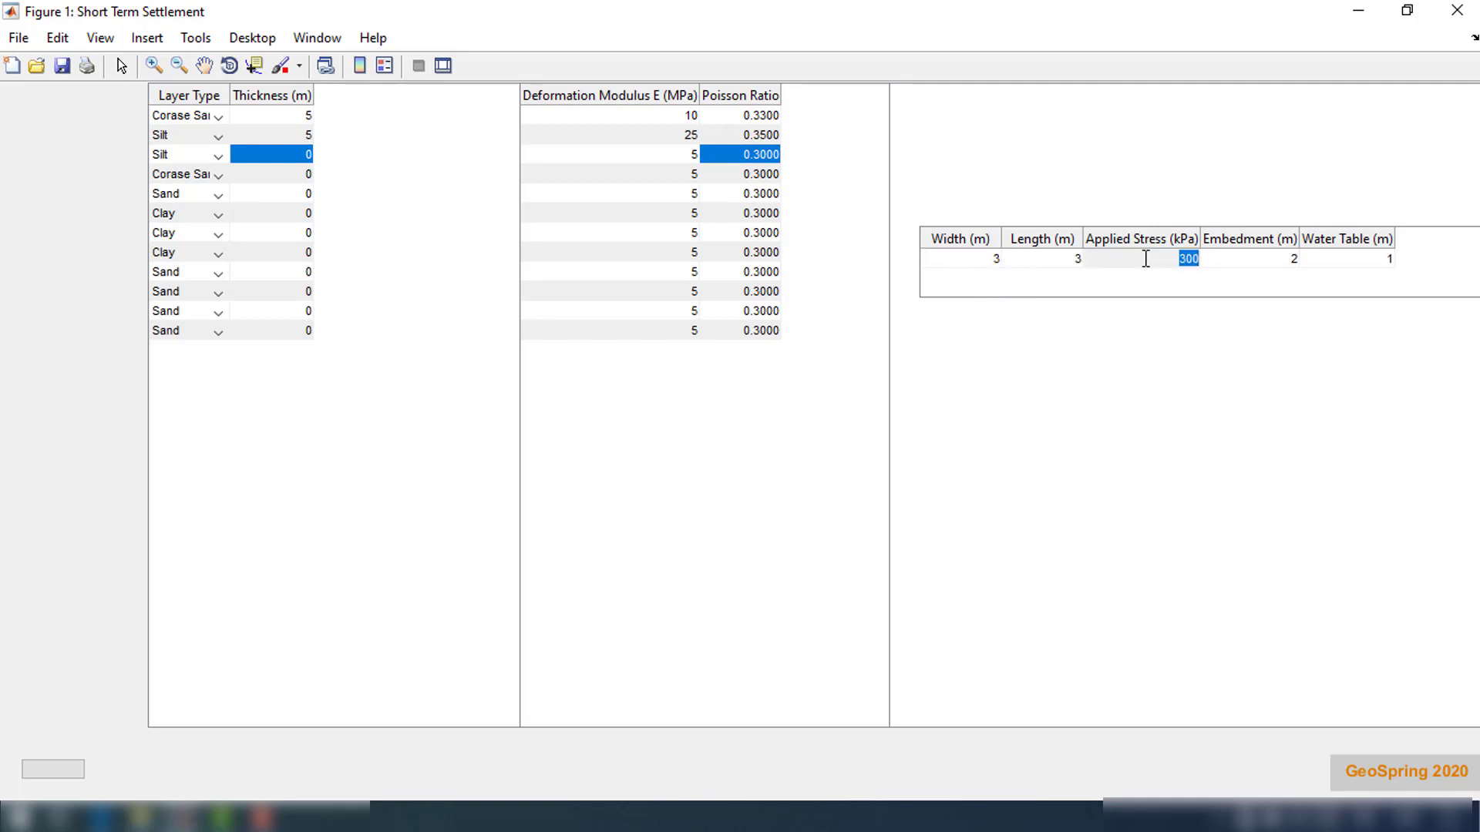
type("150")
key("Return")
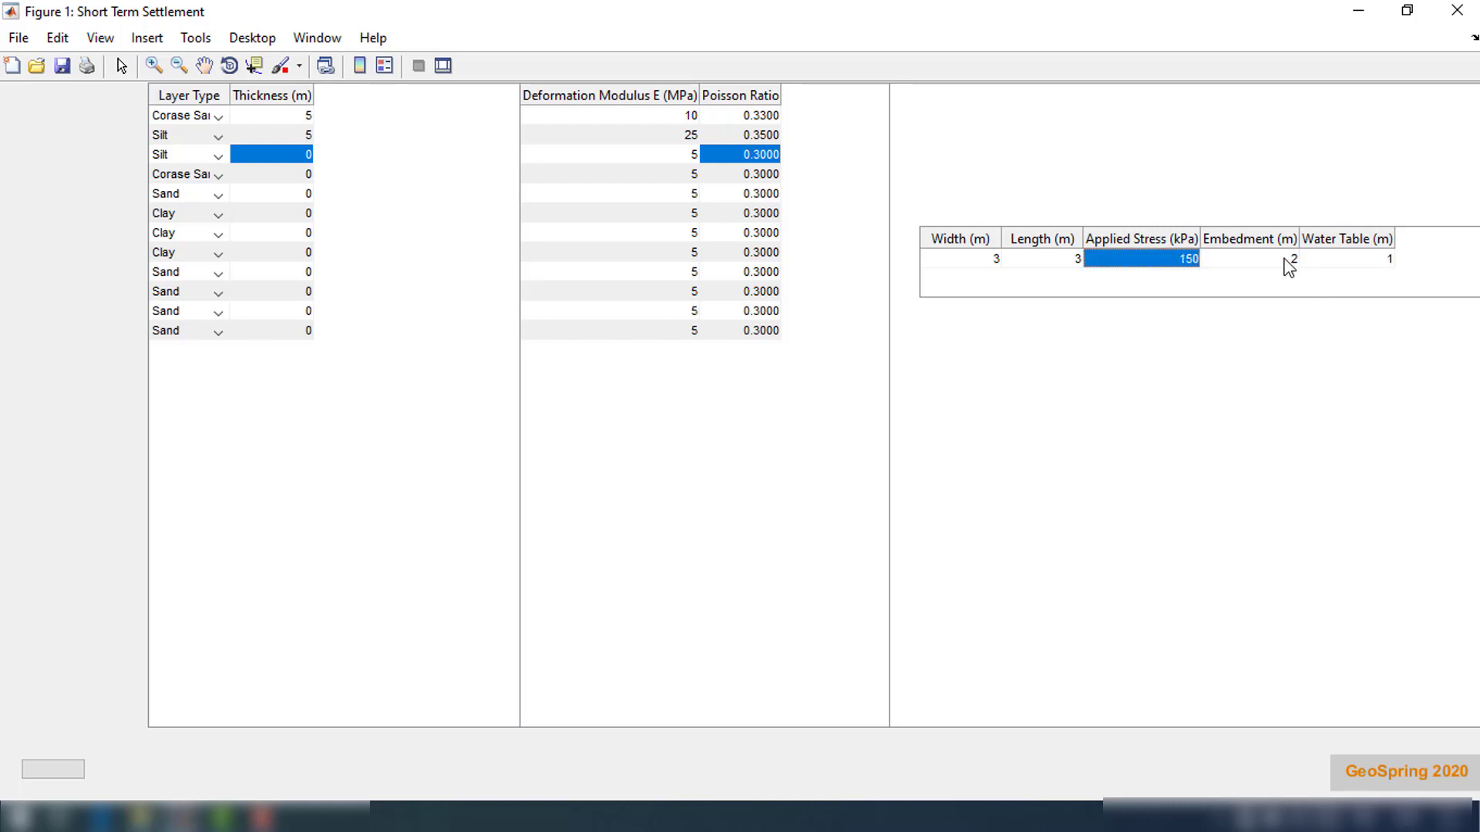
double_click(1360, 262)
type("2")
key("Return")
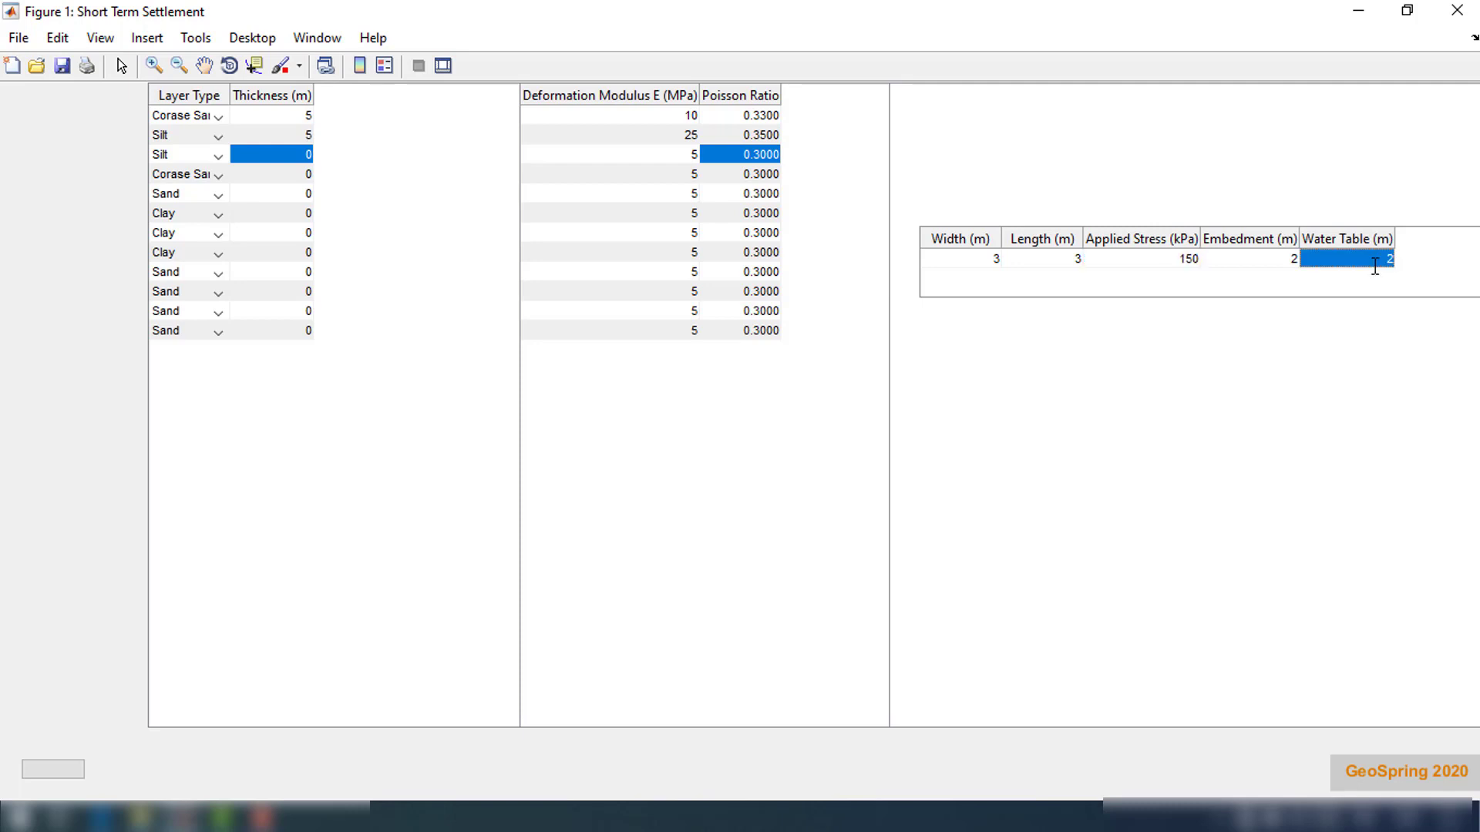
Run the calculation to plot the short term settlement along the footing width
left_click(59, 771)
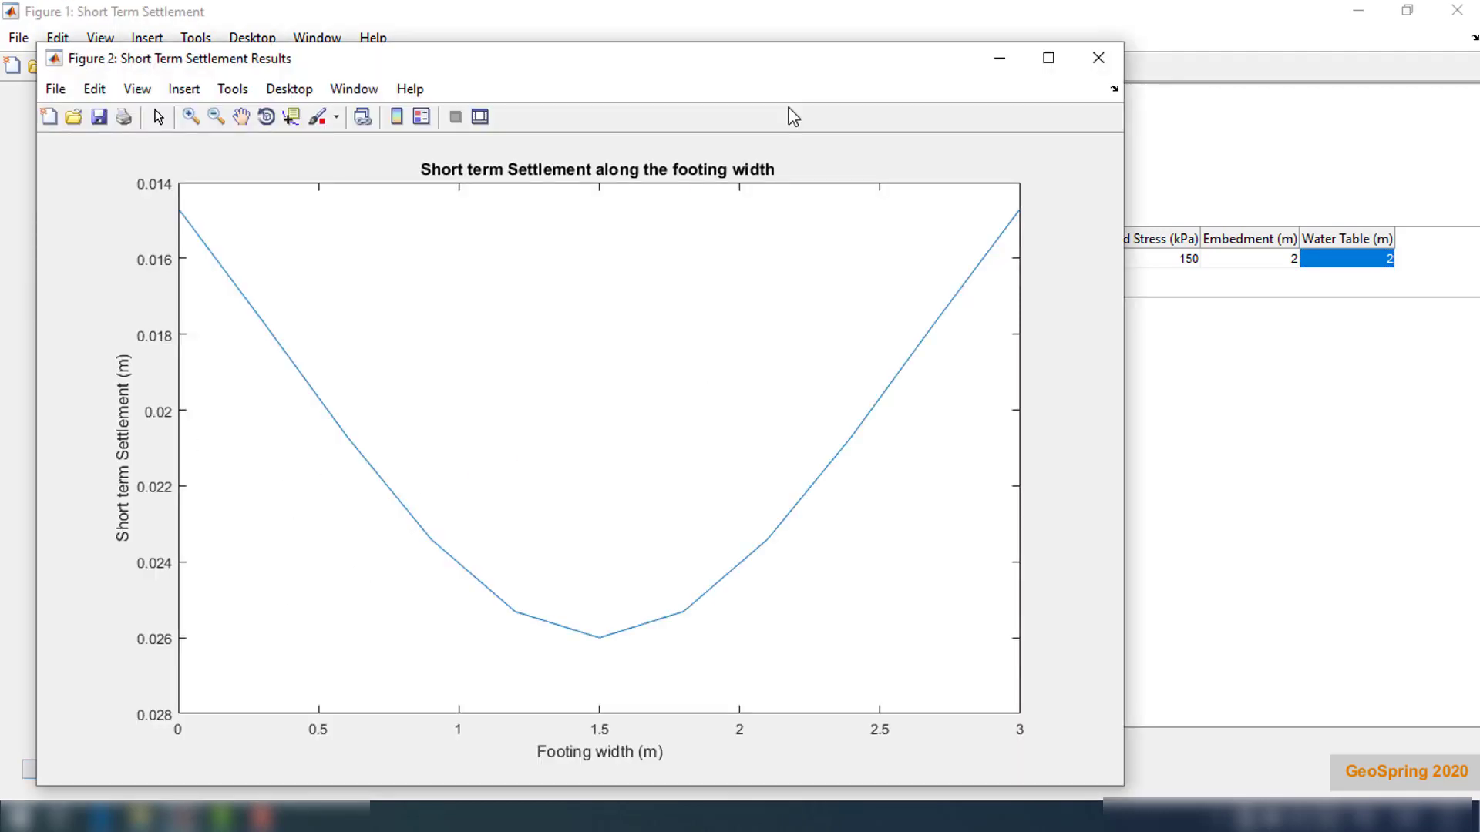
left_click_drag(575, 62, 775, 27)
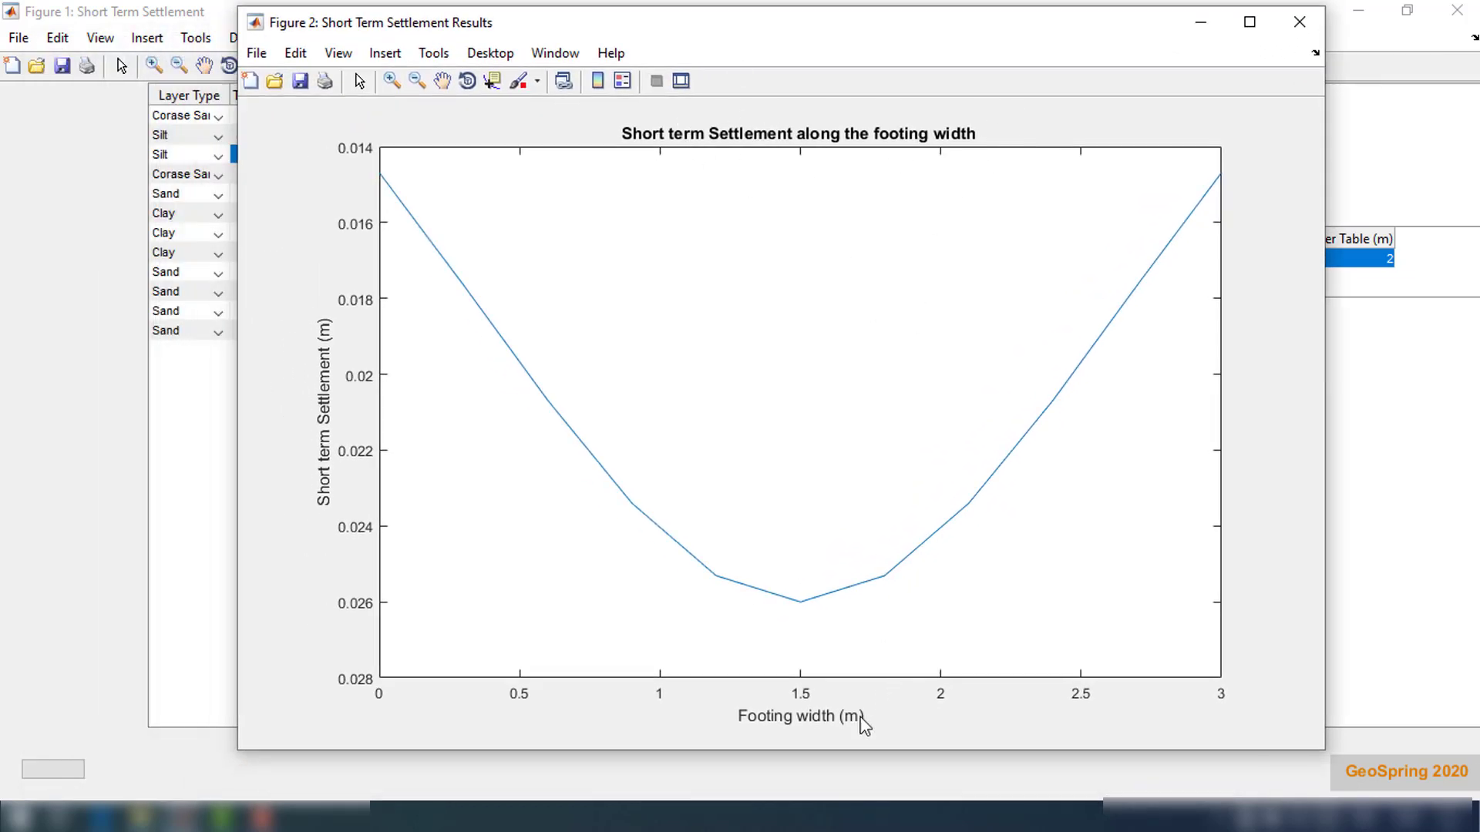
left_click_drag(832, 33, 779, 457)
Bring back the settlement results plot, examine it, and close it
double_click(1057, 258)
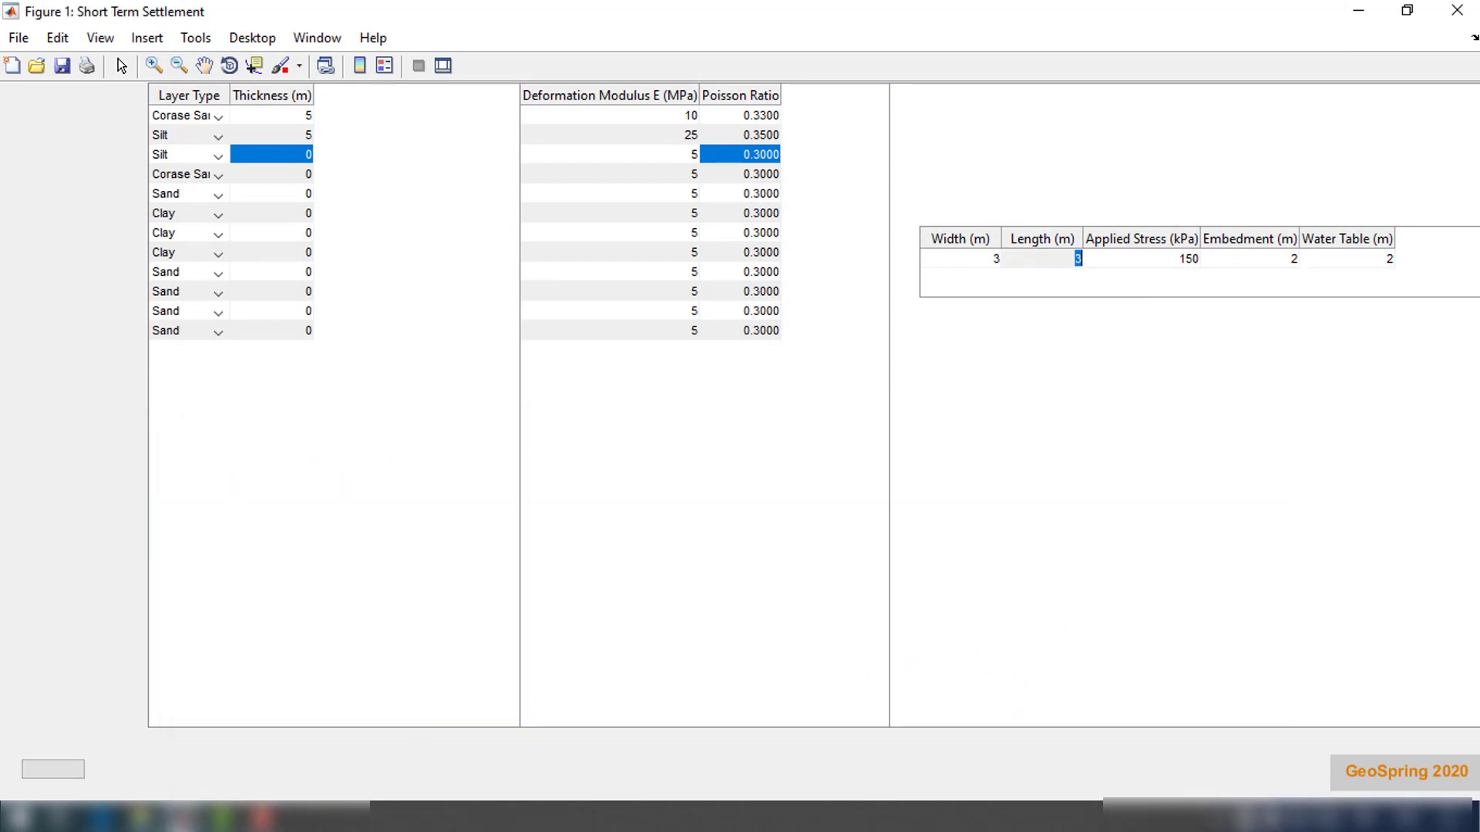
left_click(181, 817)
left_click_drag(811, 445, 837, 30)
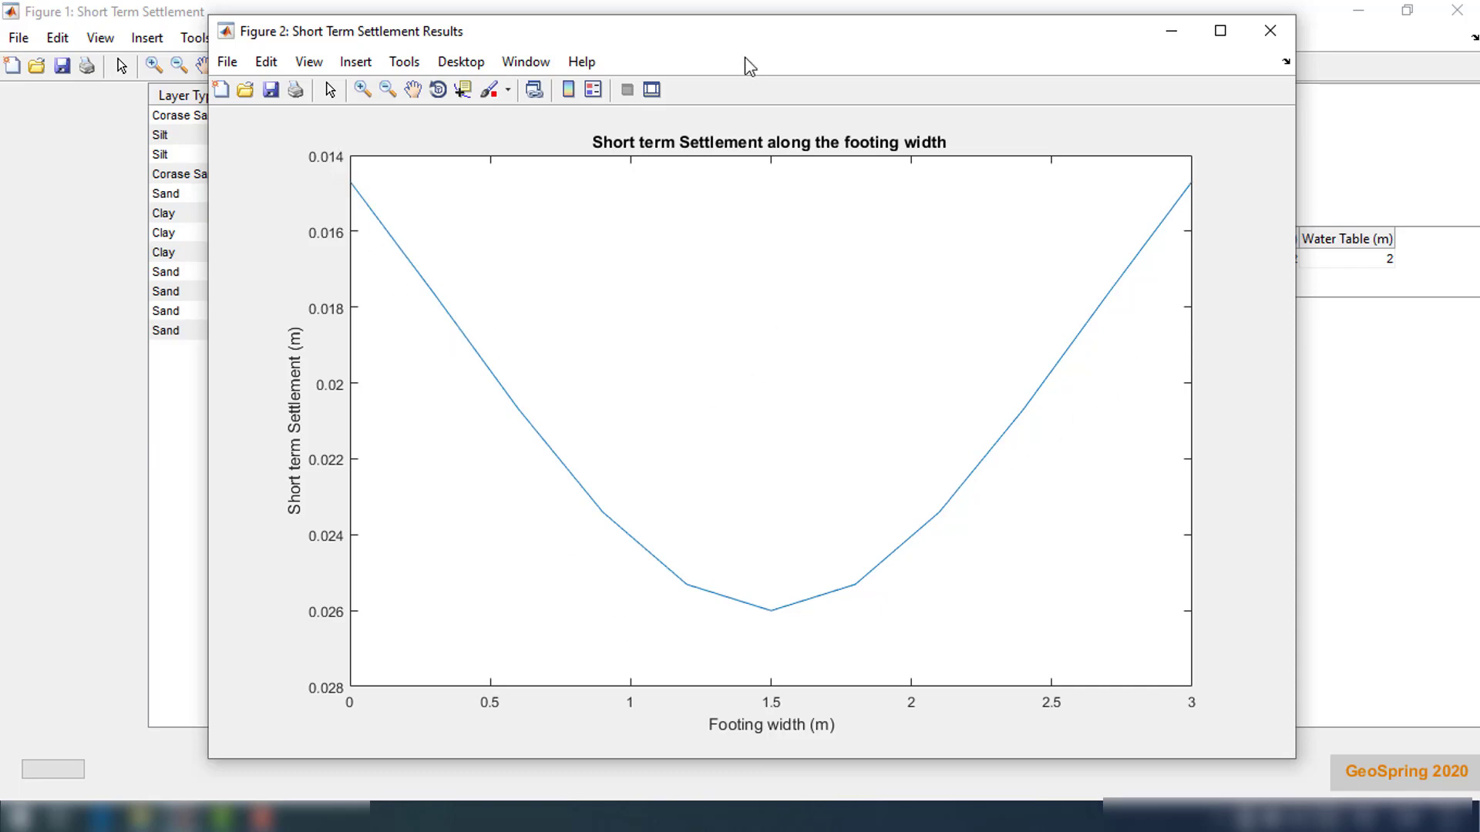
mouse_move(724, 48)
left_mouse_down()
mouse_move(700, 59)
mouse_move(727, 54)
mouse_move(716, 47)
left_mouse_up()
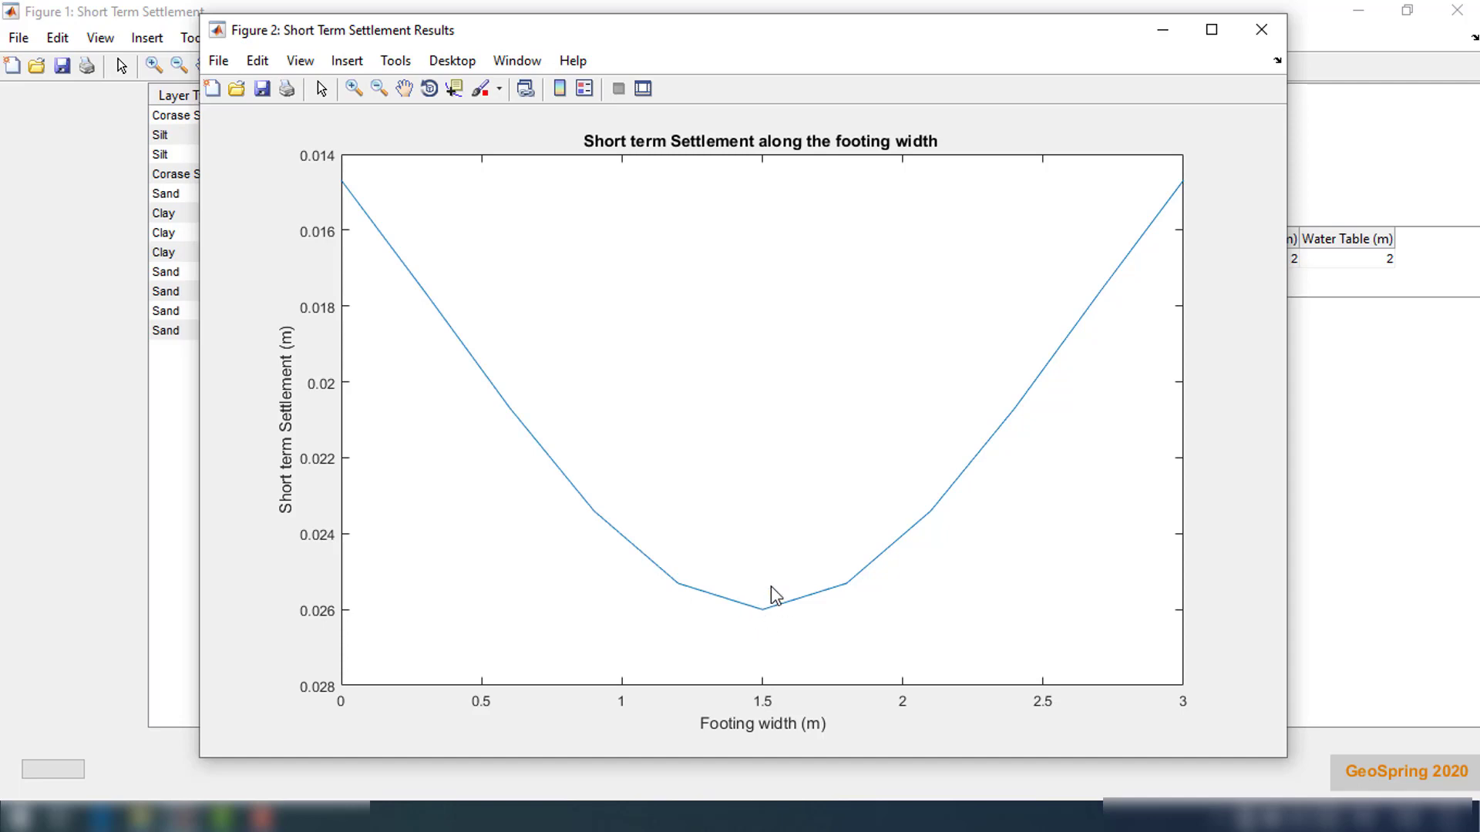
left_click(1262, 32)
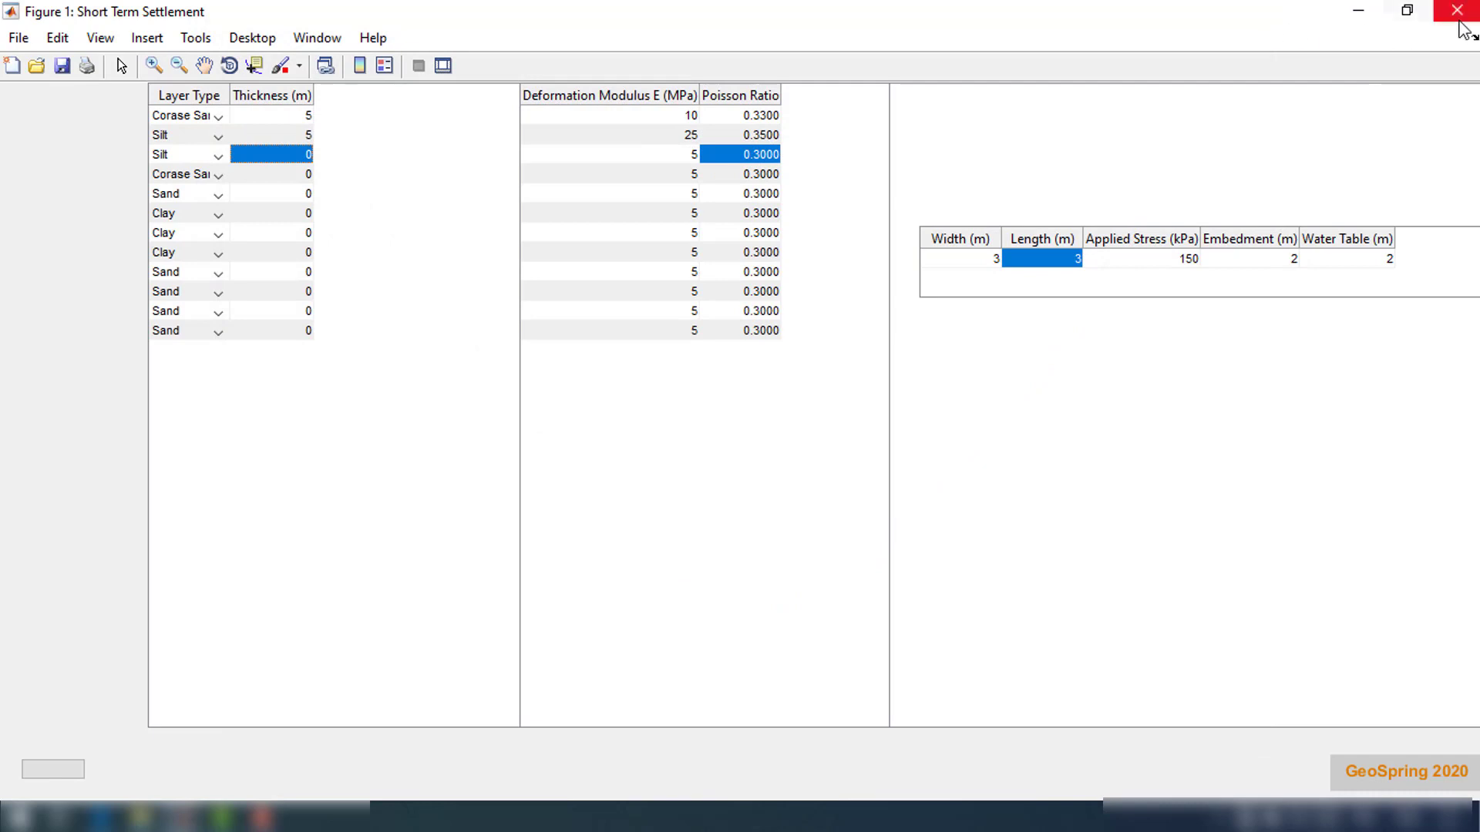
Close the deformation moduli window, open the pressuremeter data short term settlement calculation, and maximize it
left_click(1459, 22)
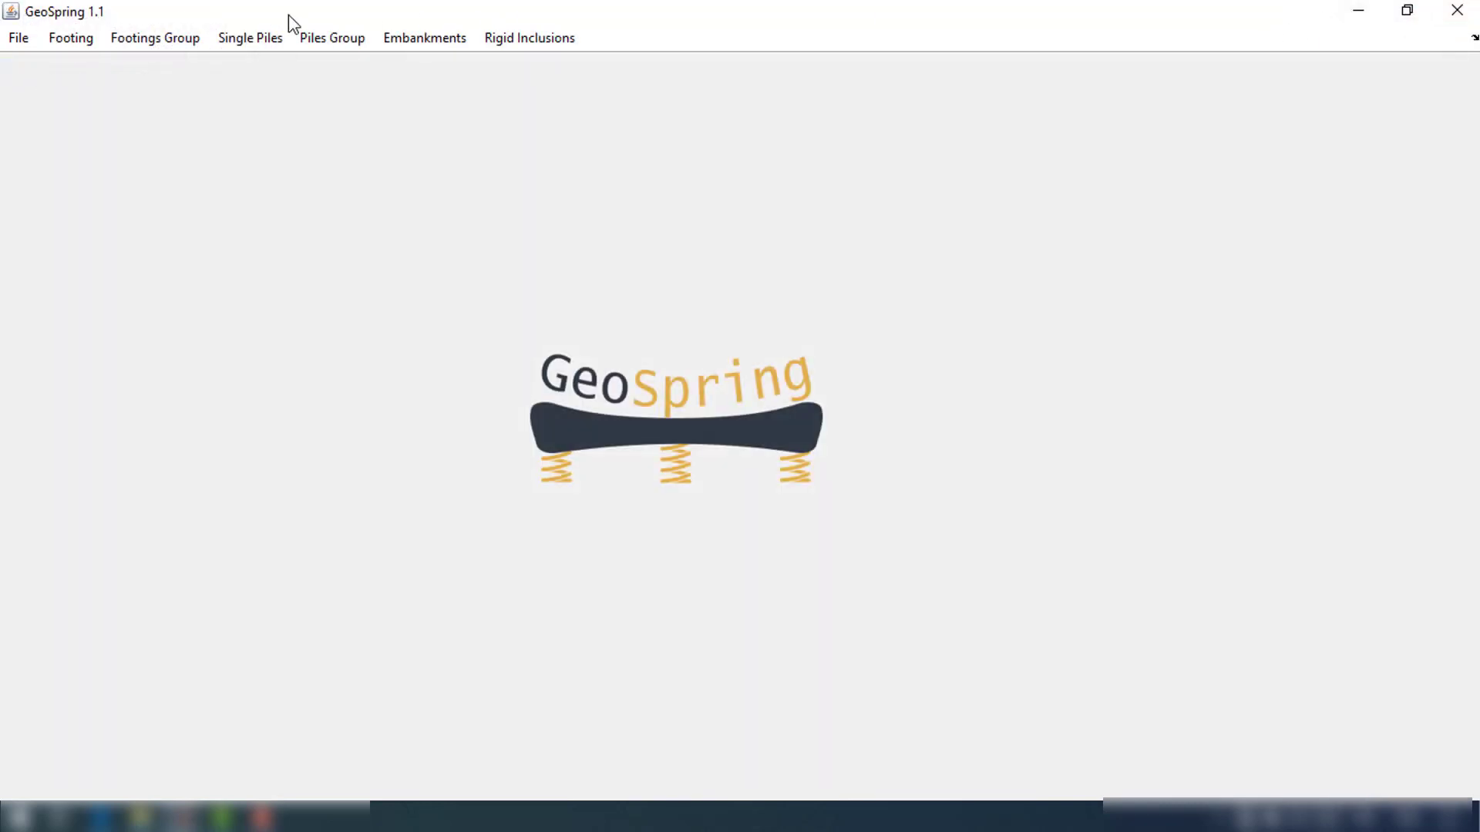
left_click(76, 43)
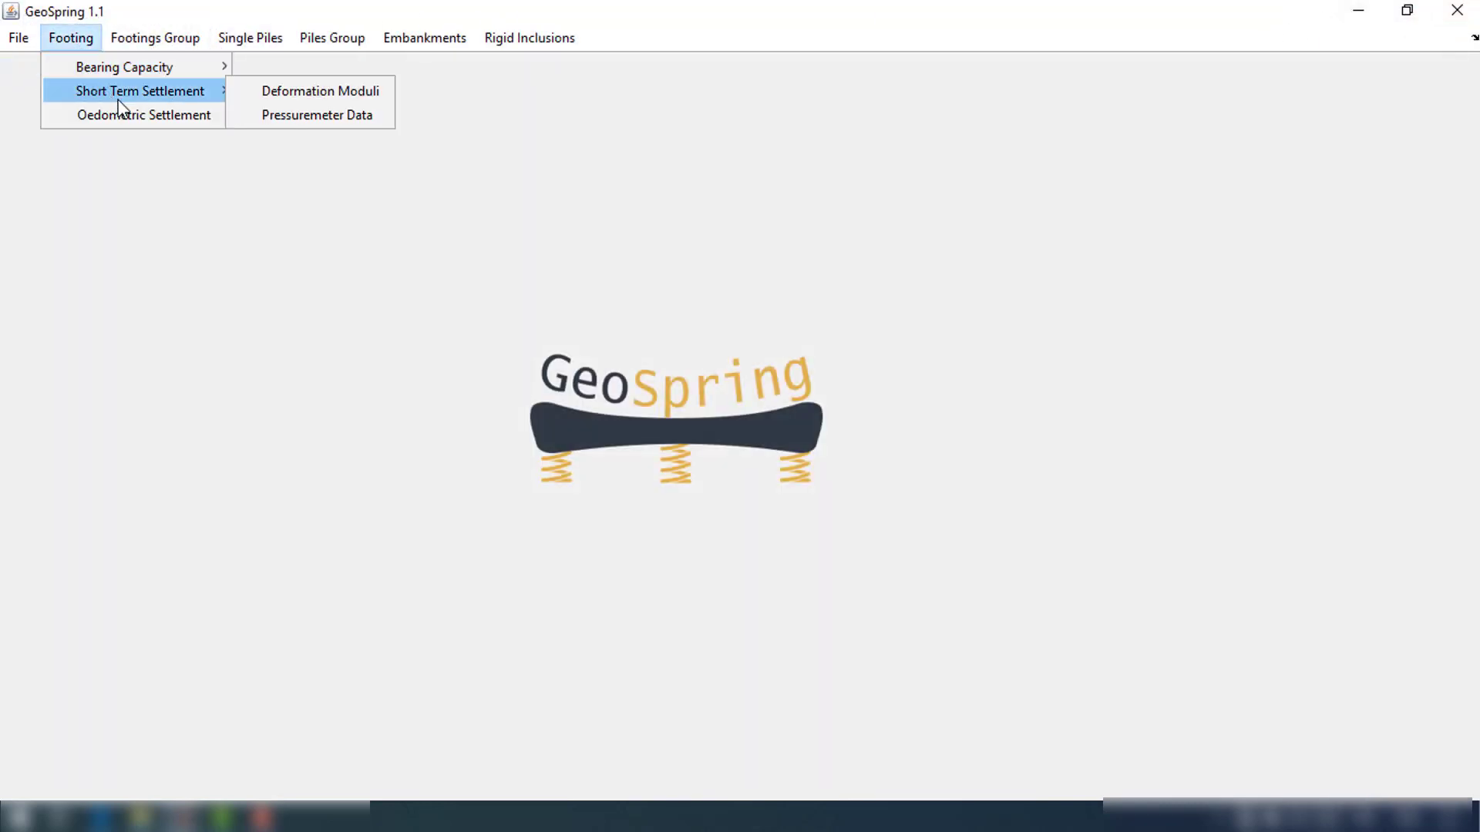
mouse_move(164, 98)
left_click(286, 117)
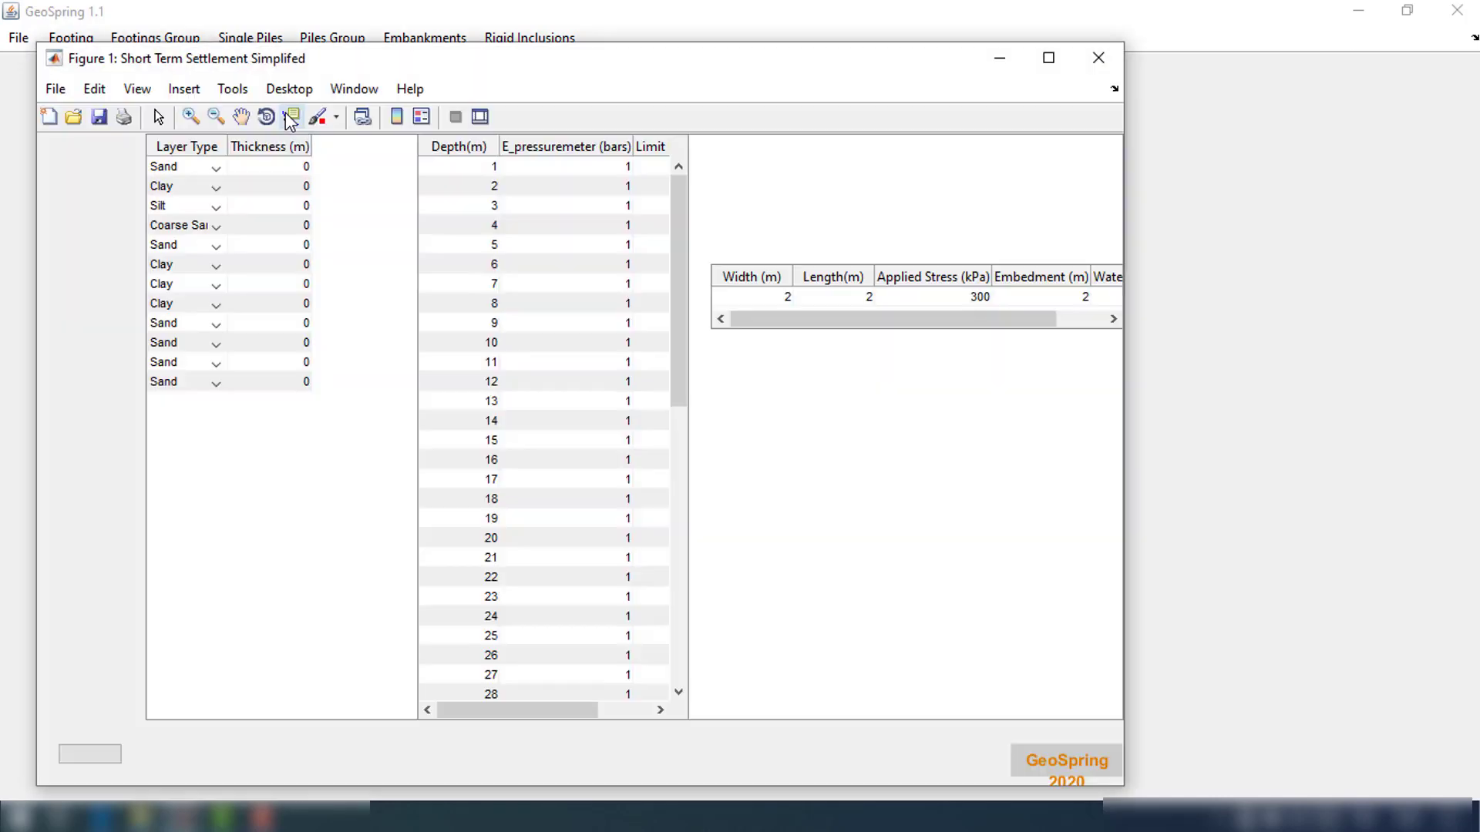
left_click(1059, 58)
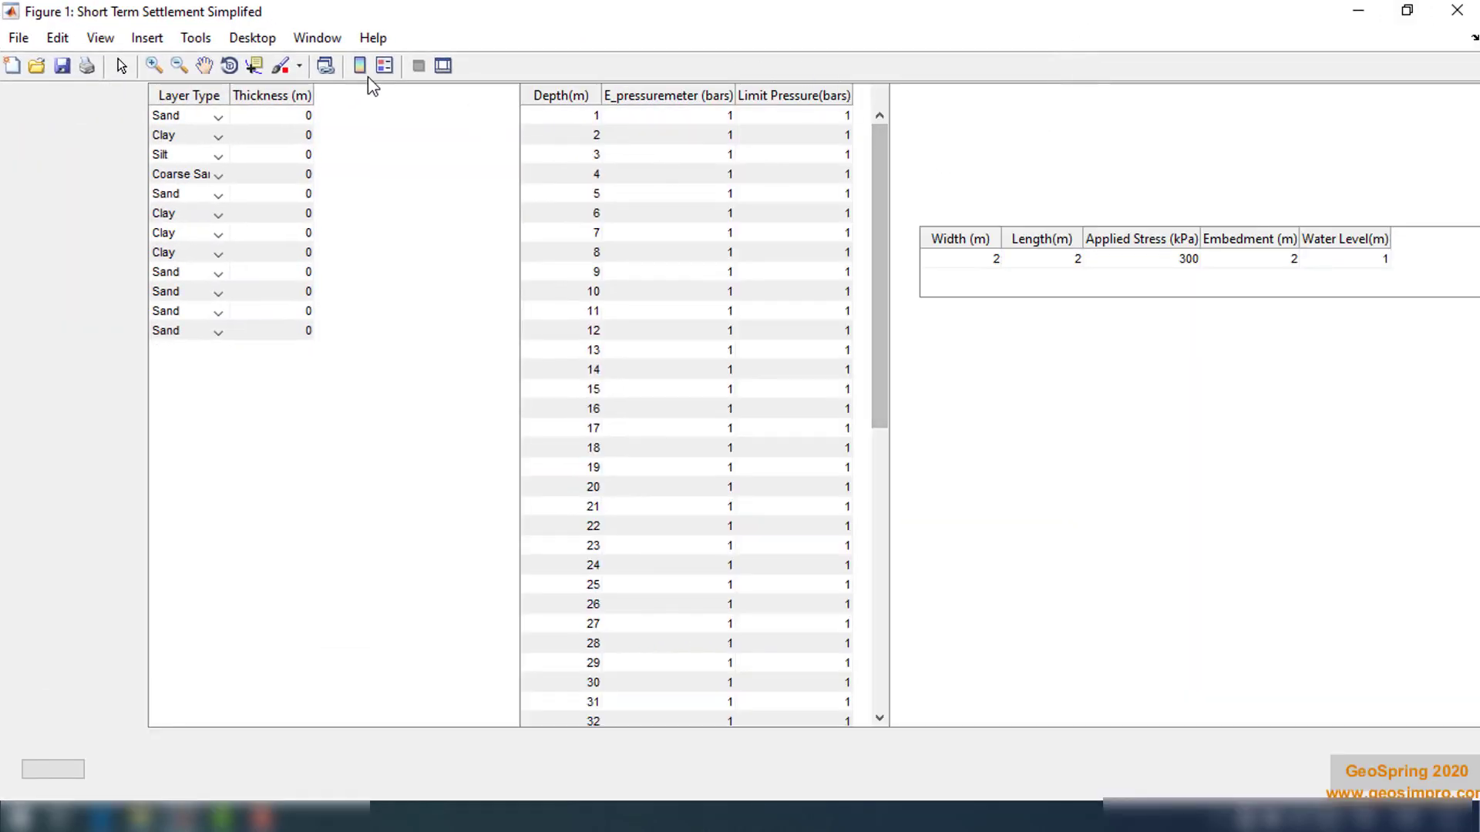
Set the thickness of the first layer to 5 m and the second layer to 7 m
double_click(293, 121)
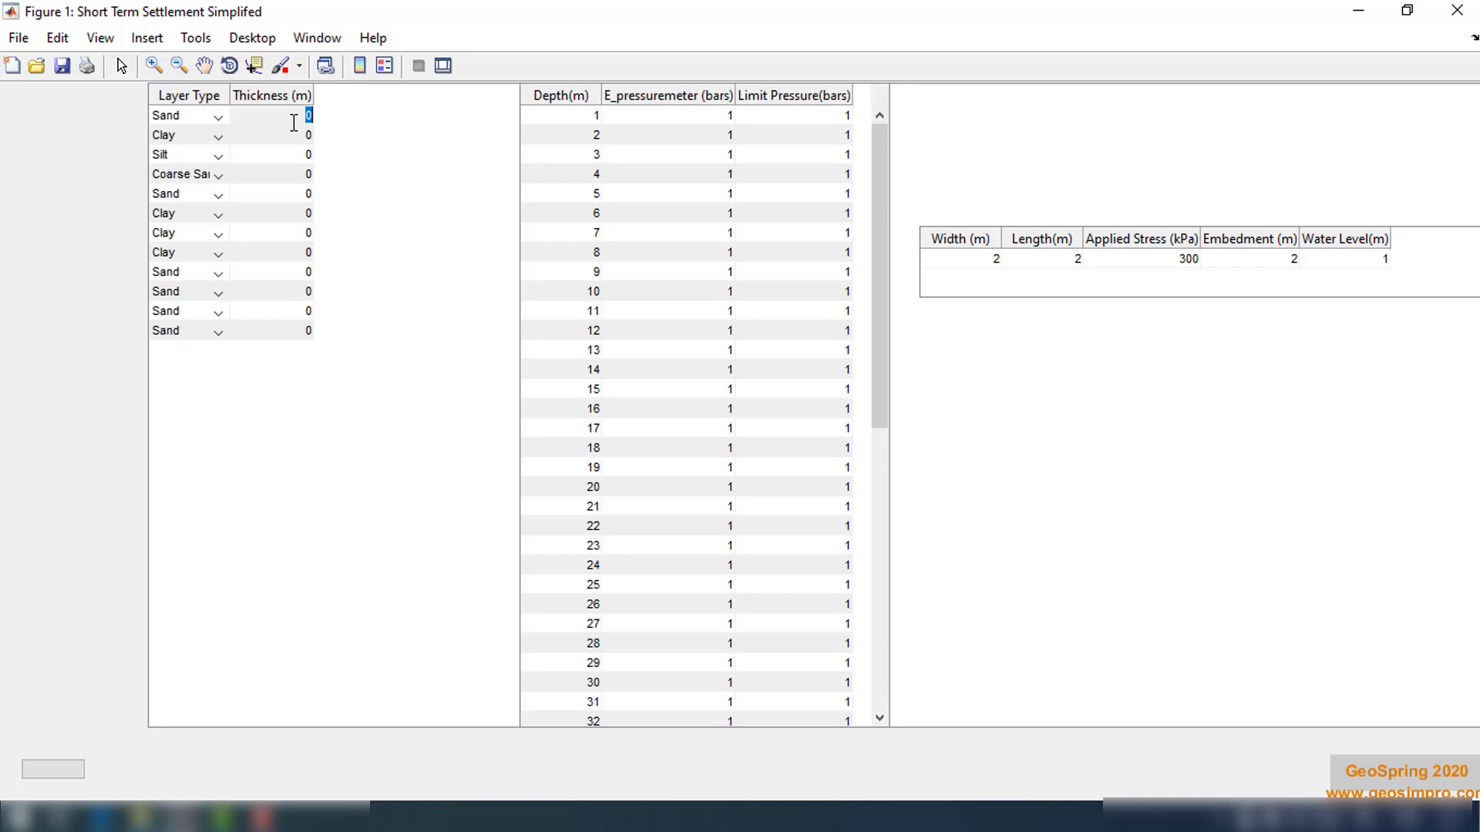
type("5")
key("Return")
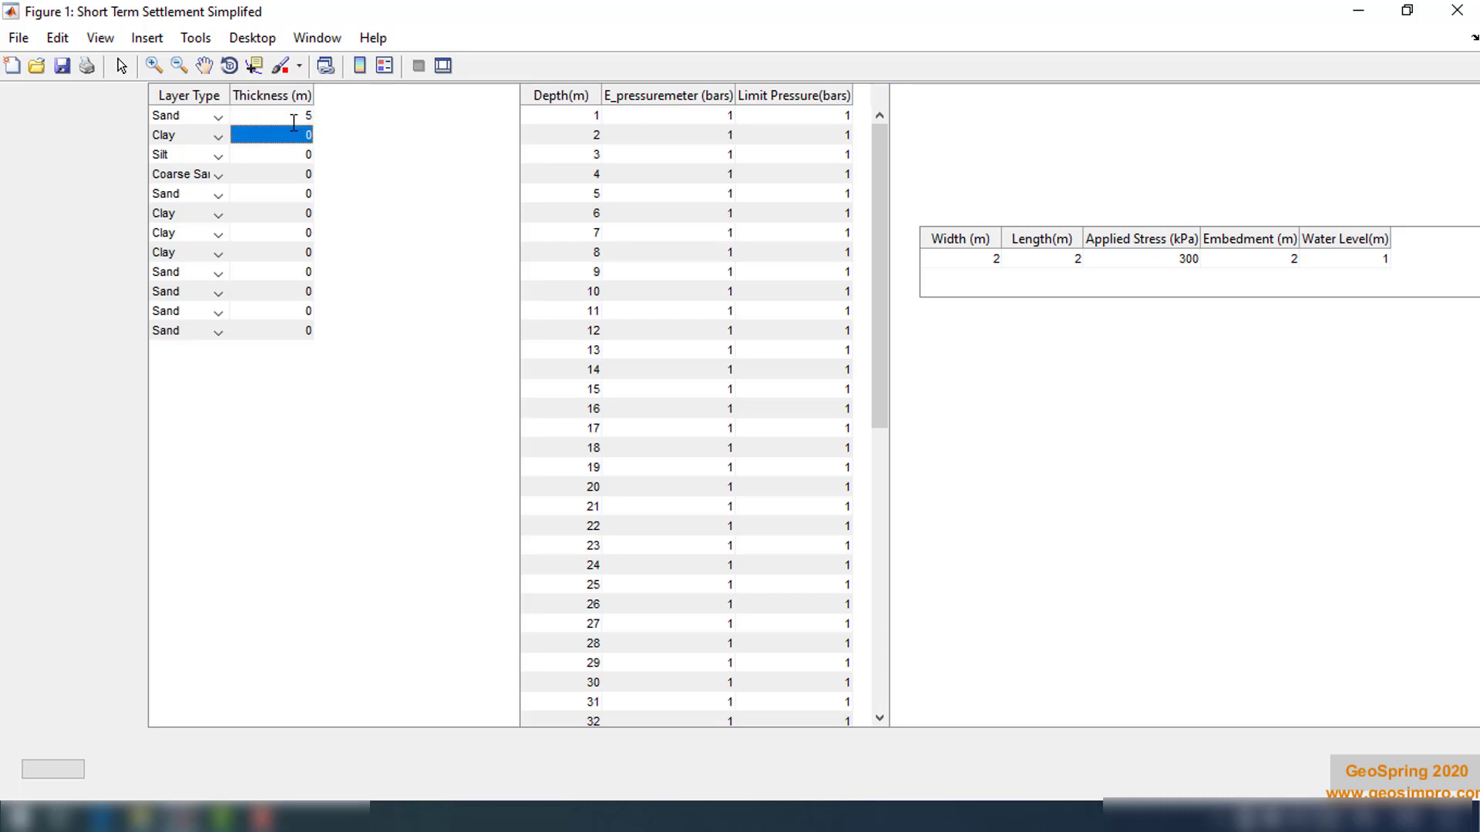
type("7")
key("Return")
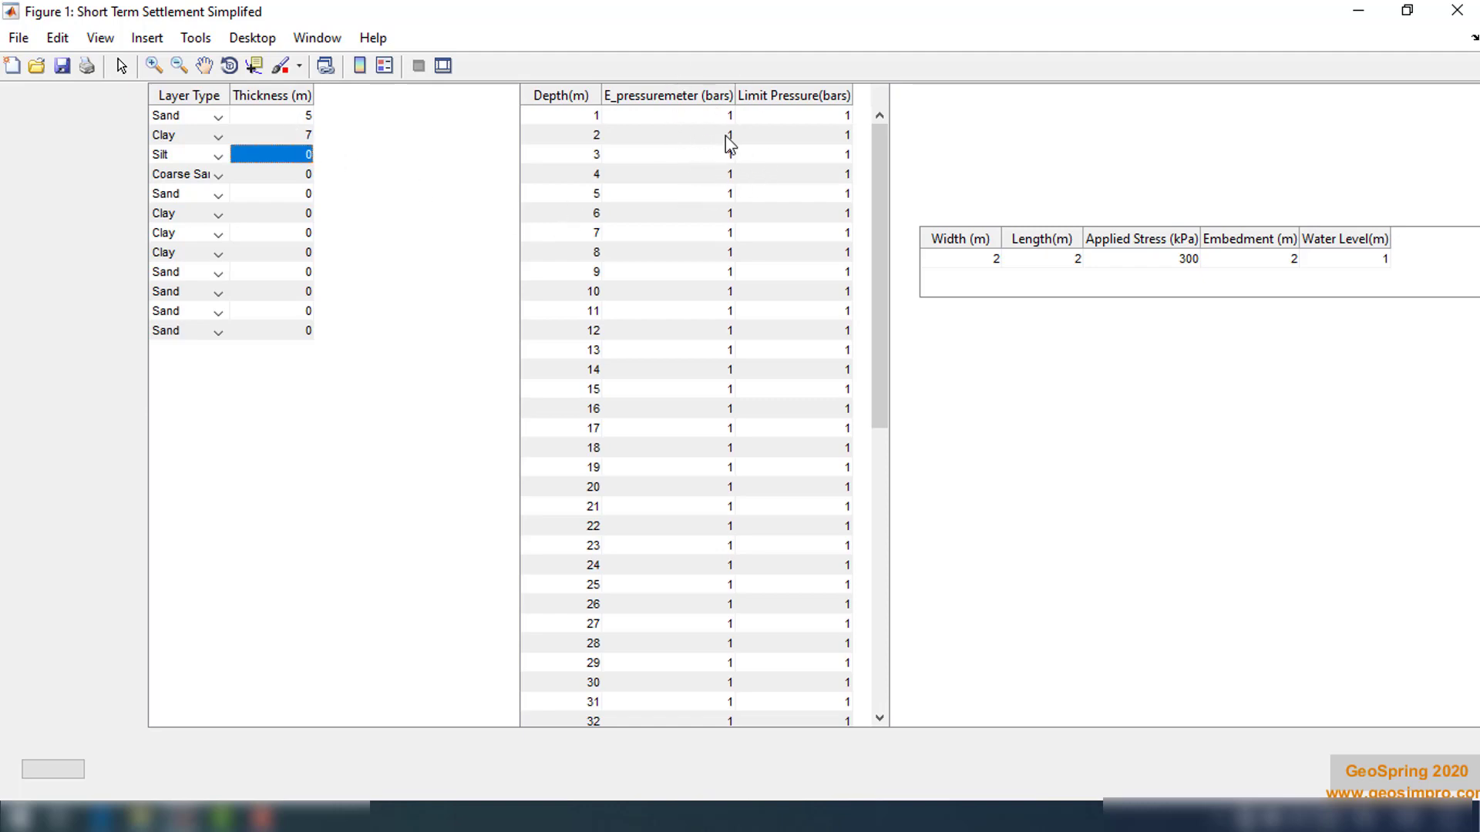
Enter an E_pressuremeter of 200 bars and a limit pressure of 20 bars for the 1 m depth
left_click(712, 117)
left_click(825, 117)
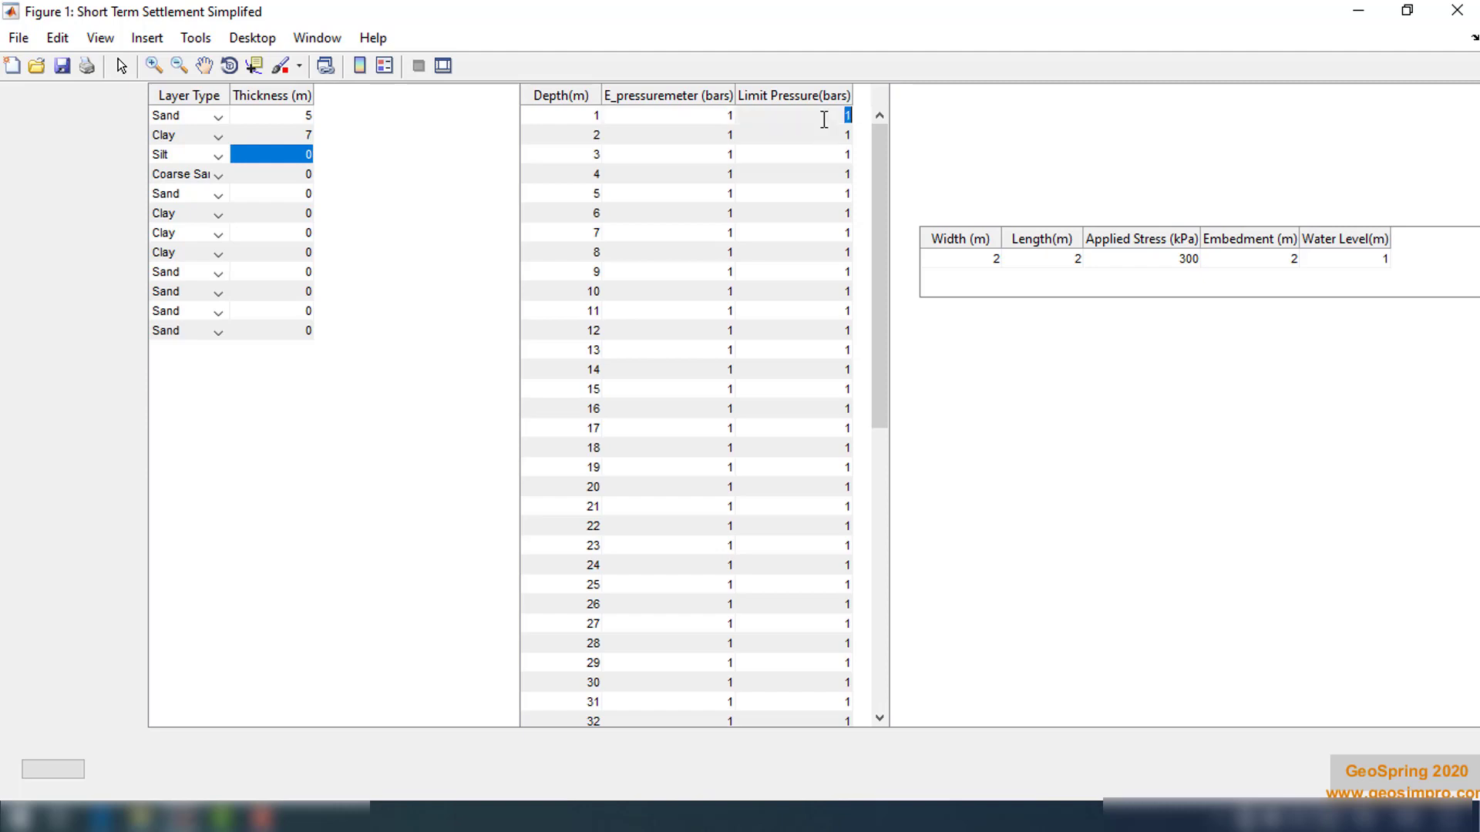
left_click(726, 117)
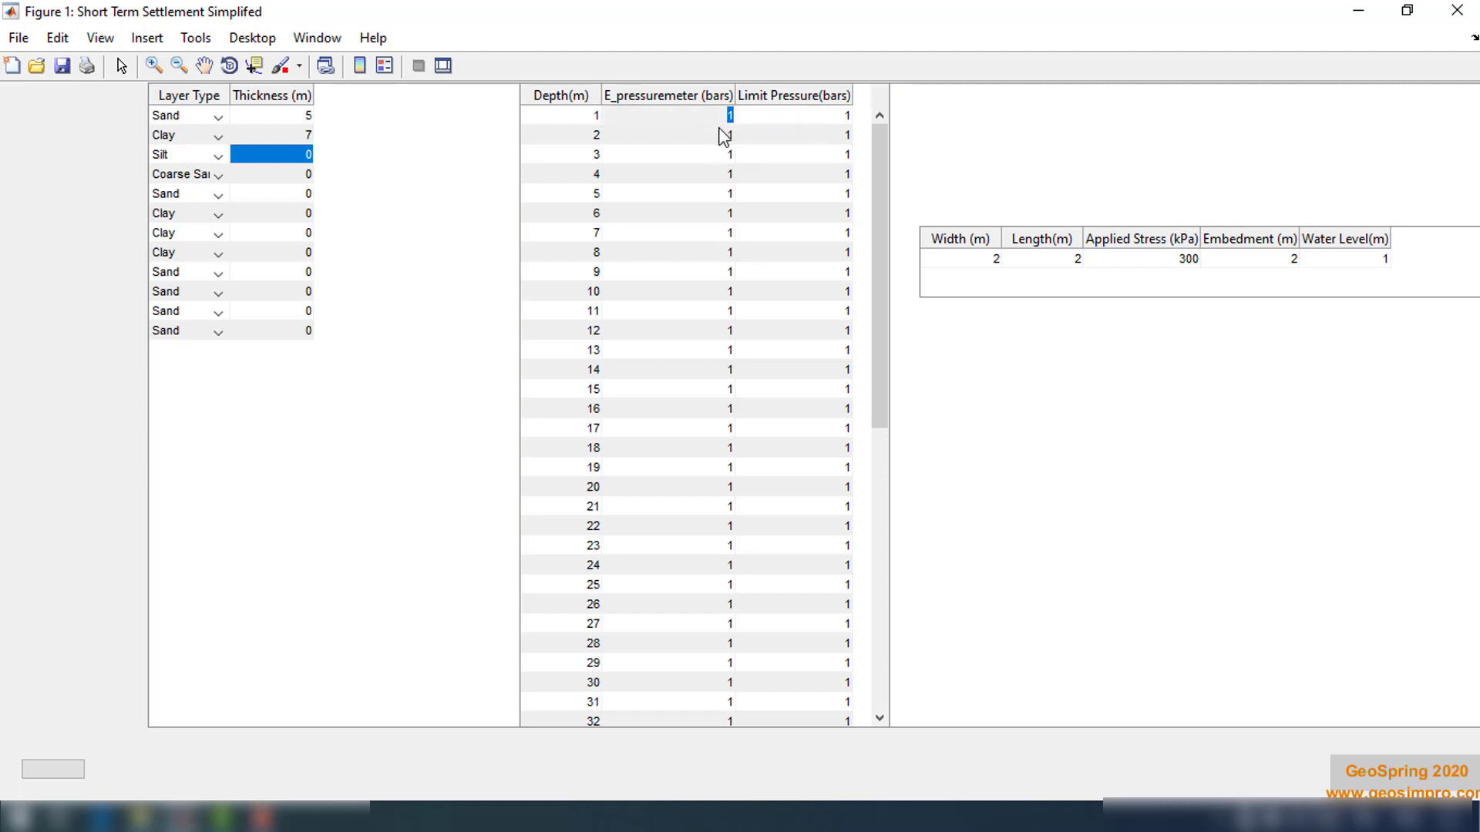
type("200")
key("Return")
double_click(840, 113)
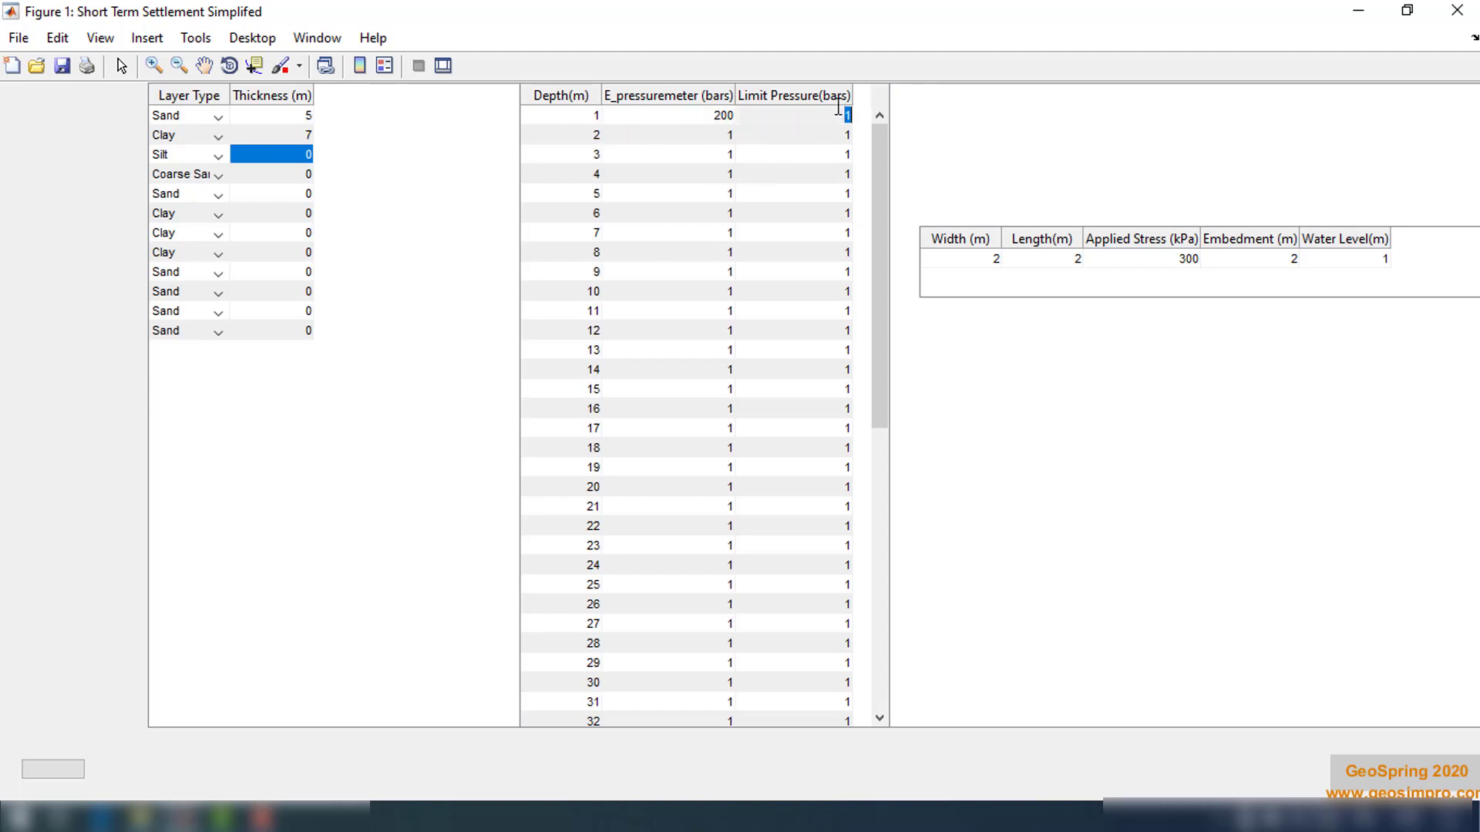
type("20")
key("Return")
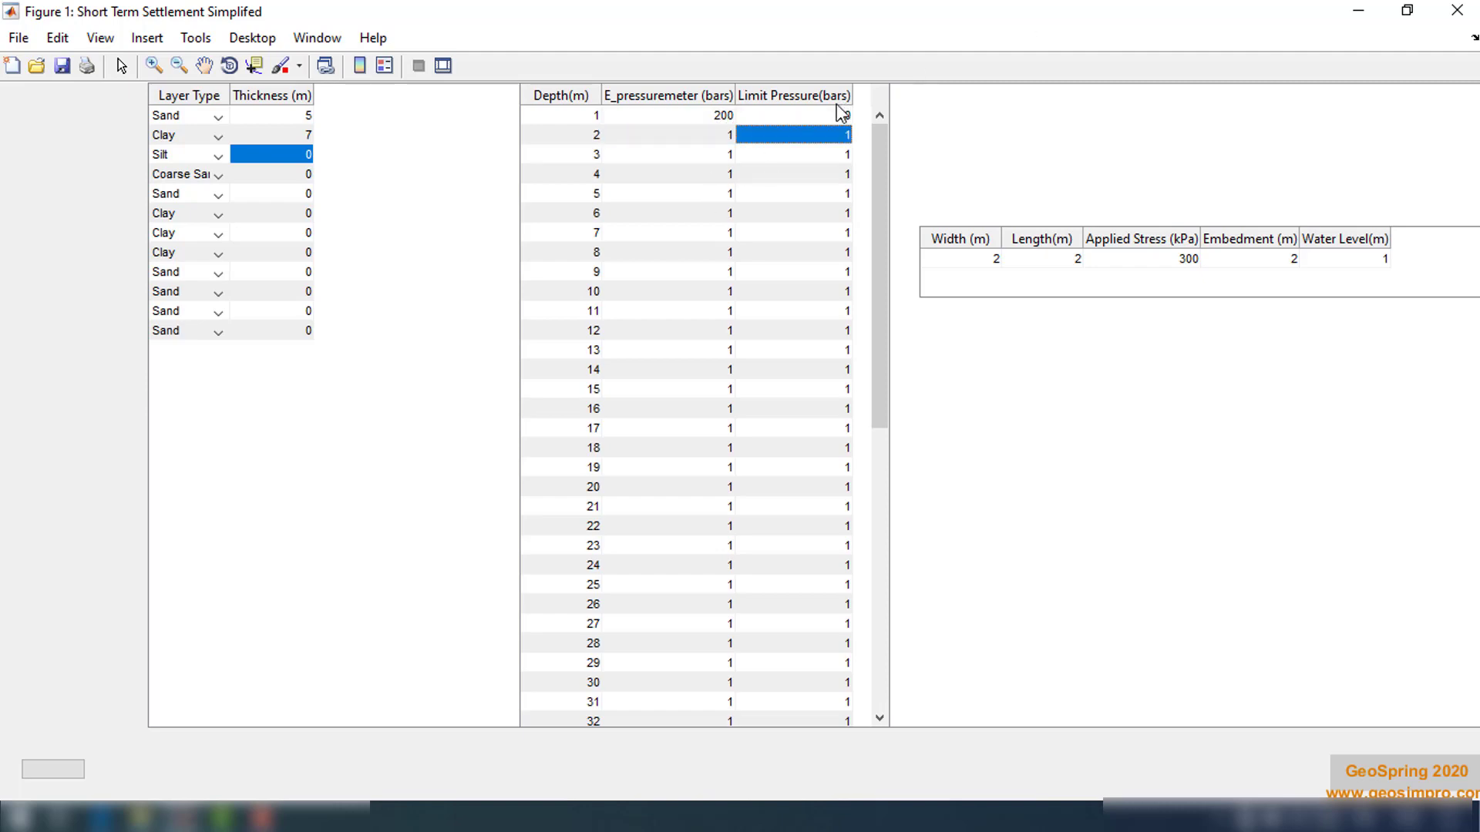
Set the 2 m depth to a limit pressure of 25 bars and E_pressuremeter 210, and the 3 m depth's E_pressuremeter to 250
type("25")
key("Return")
key("Left")
key("Up")
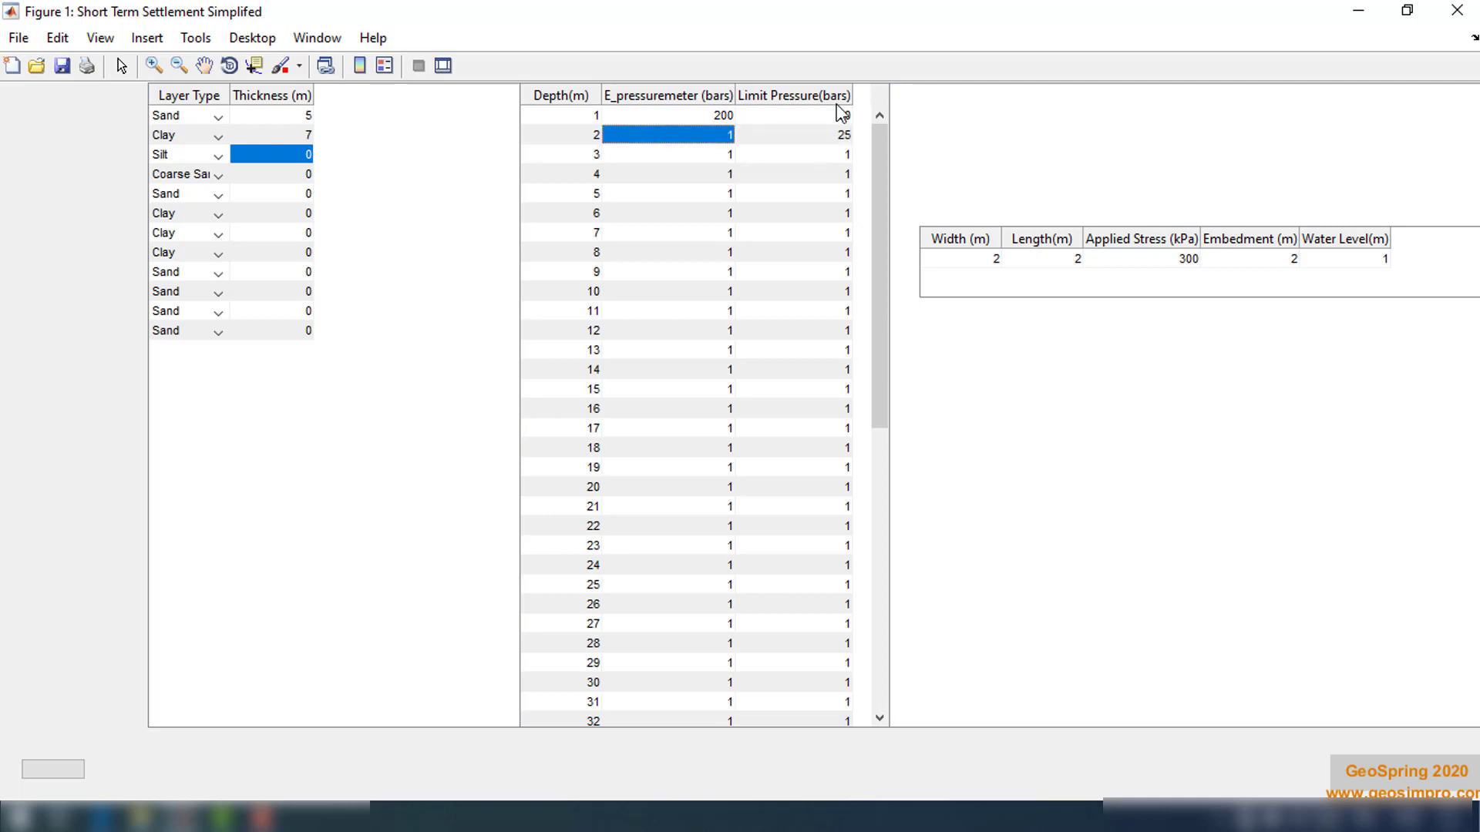
type("210")
key("Return")
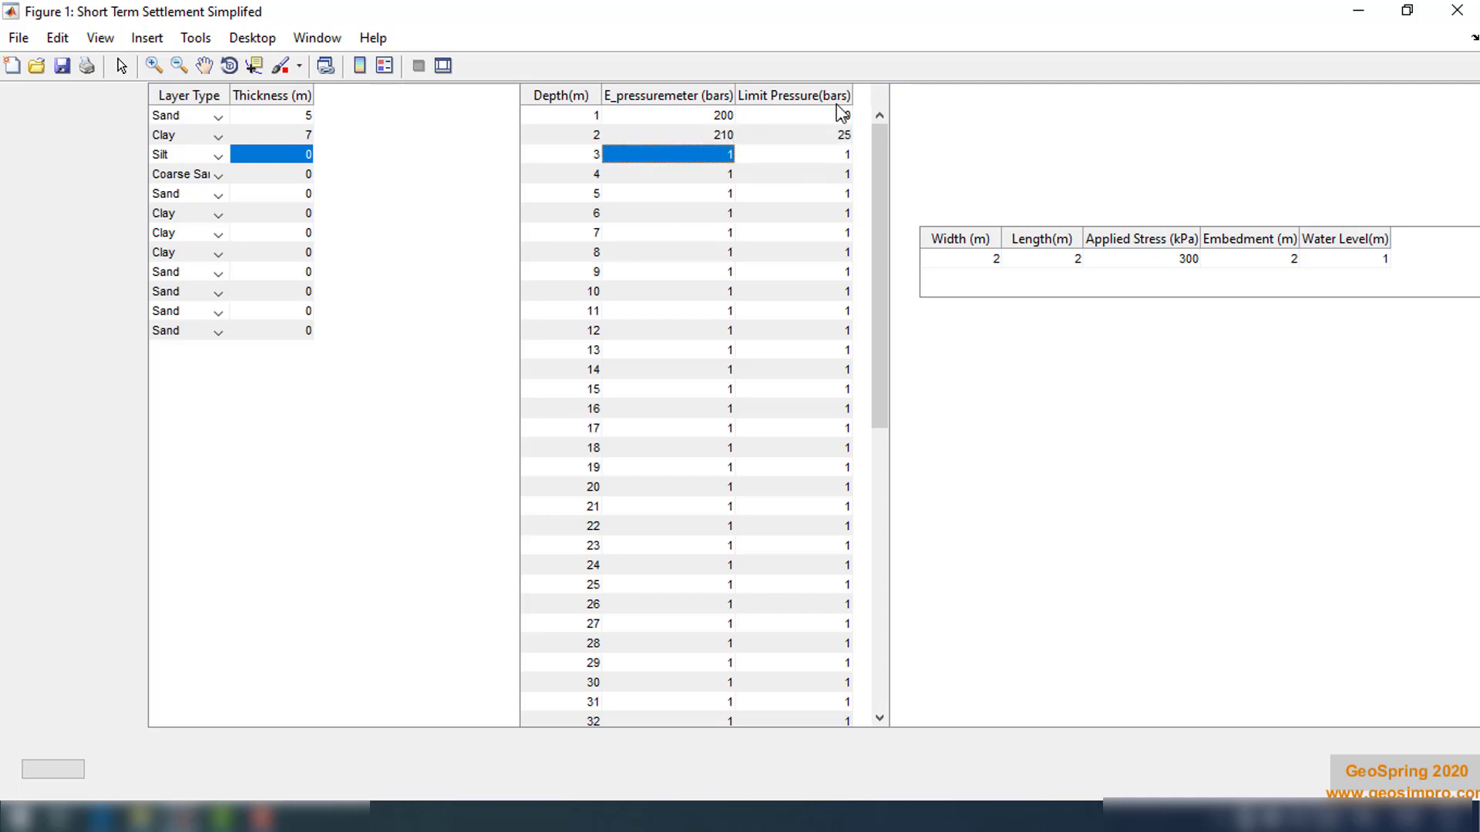
type("2")
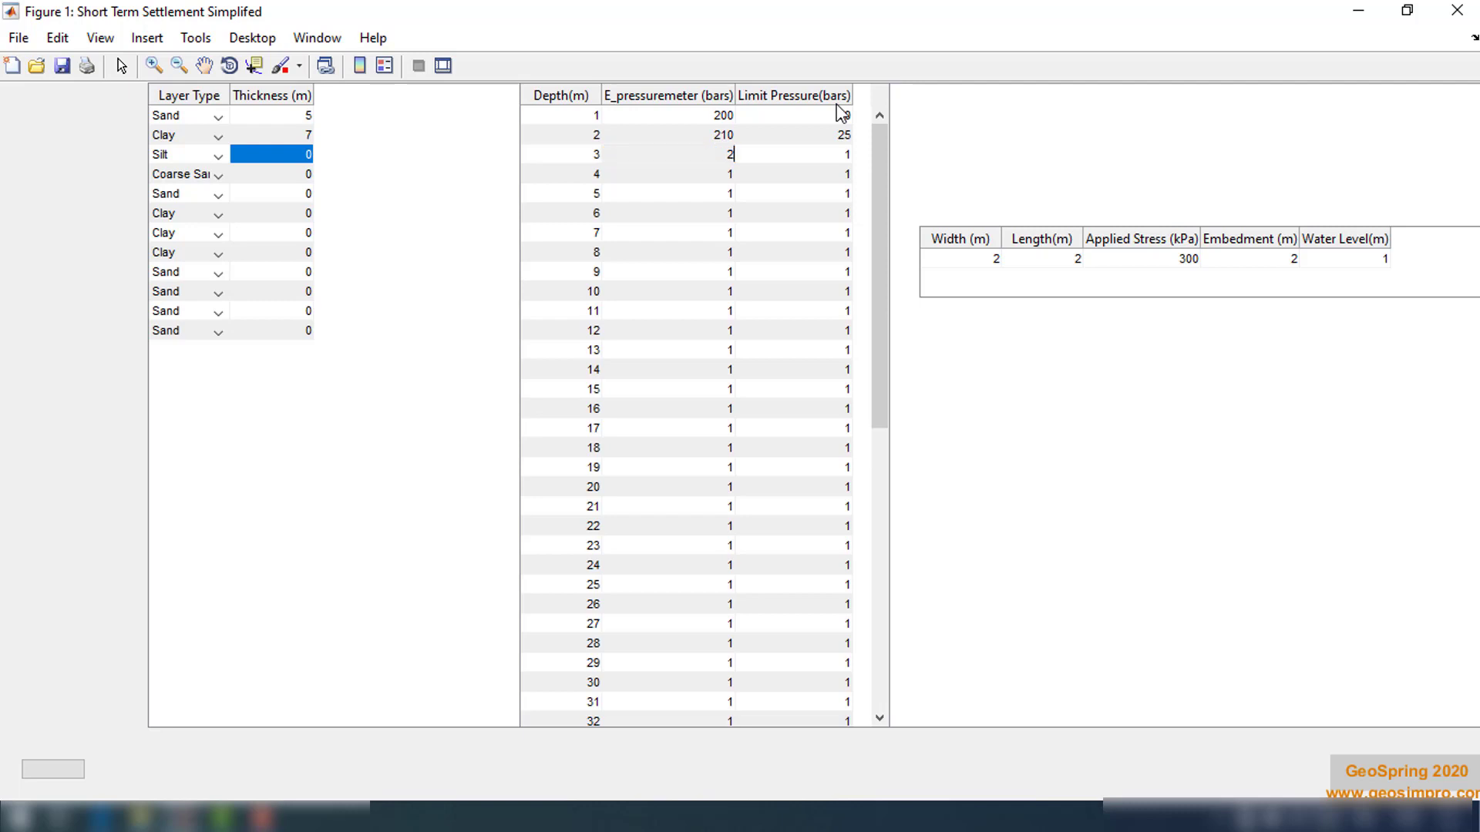
type("50")
key("Return")
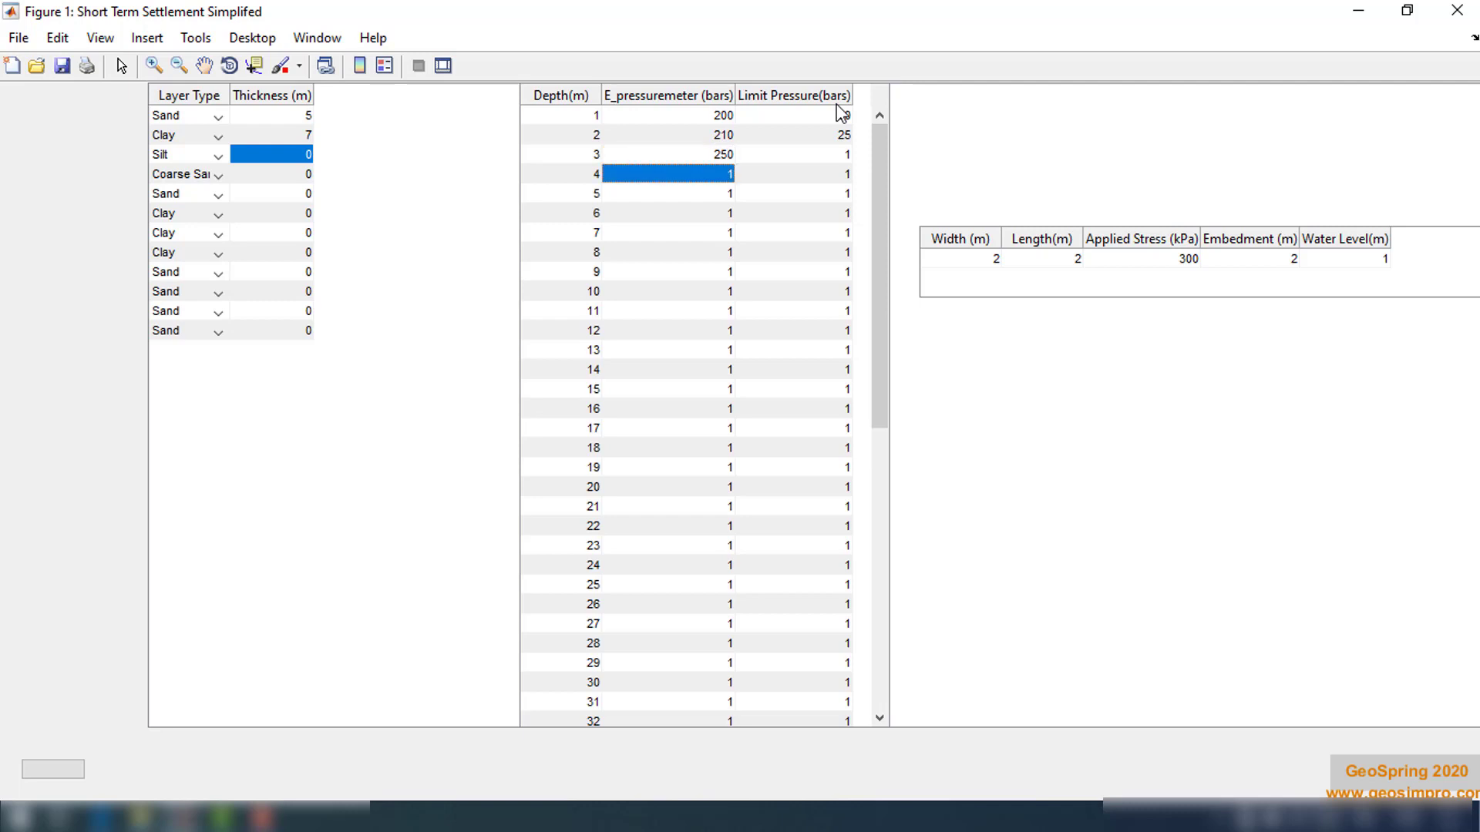
Set the limit pressure to 20 bars for depths 3 through 10 m
left_click(833, 161)
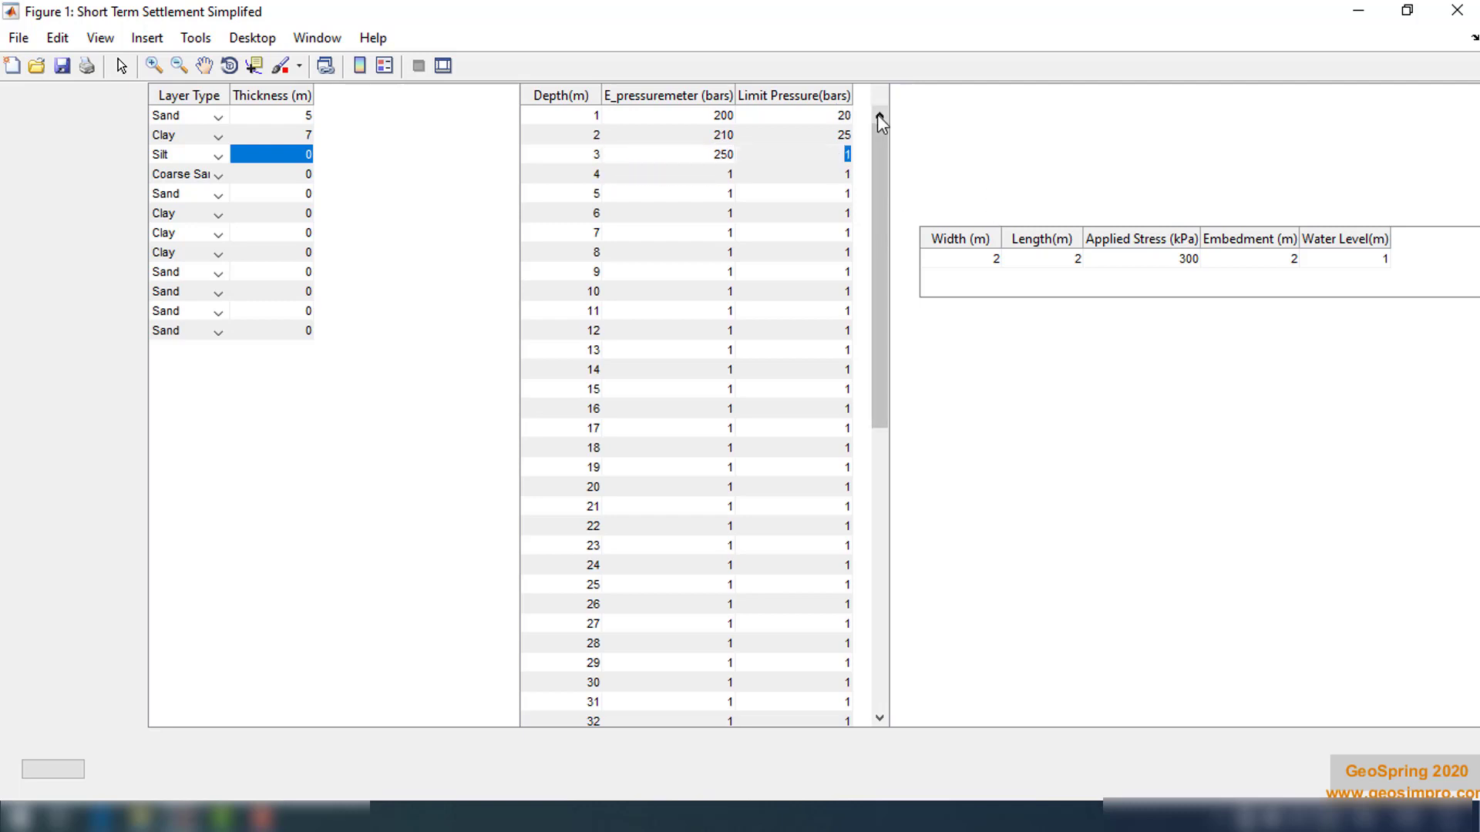
type("20")
key("Return")
type("20")
key("Return")
type("20")
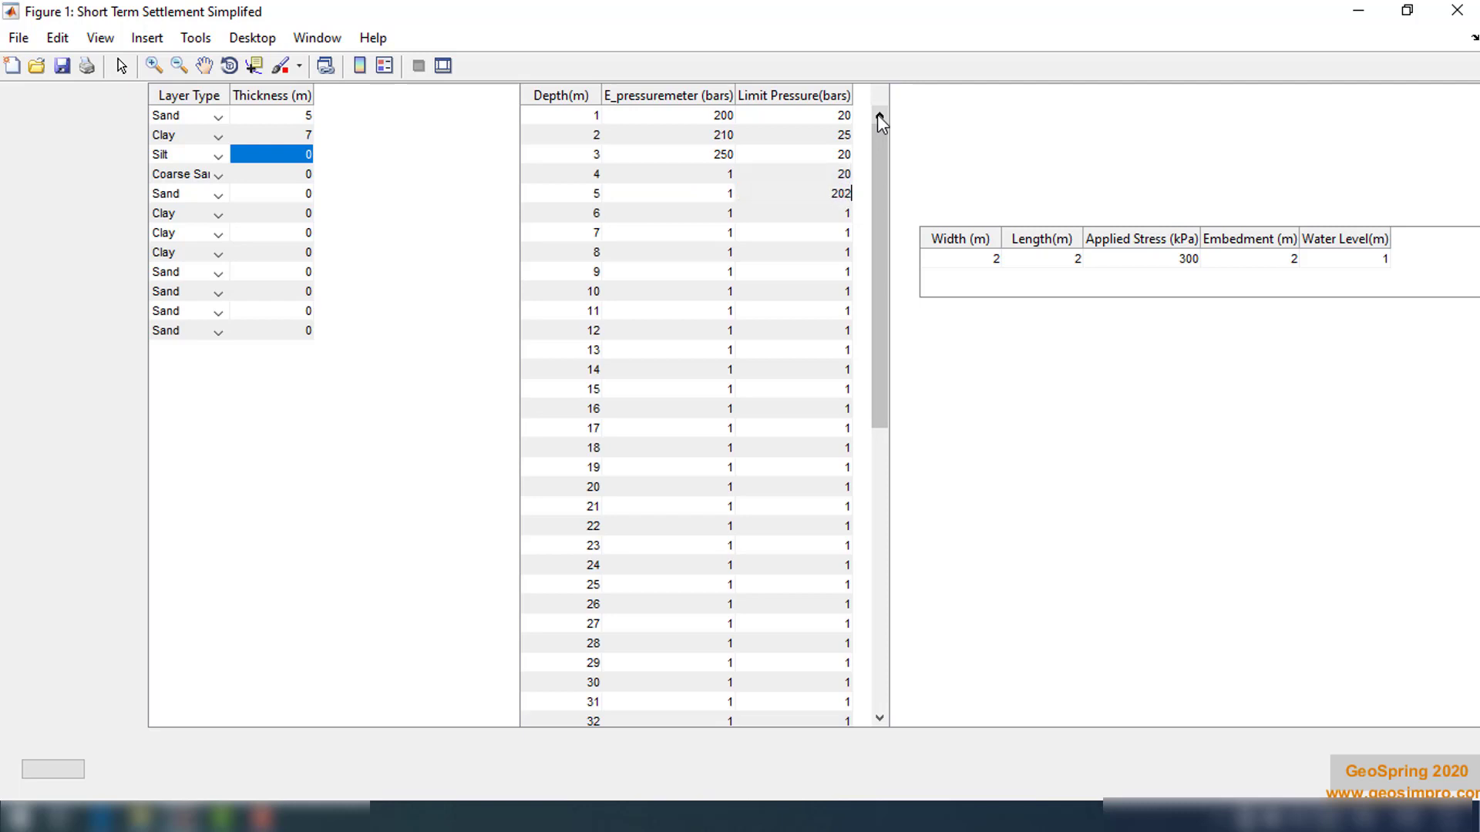
key("Return")
type("20")
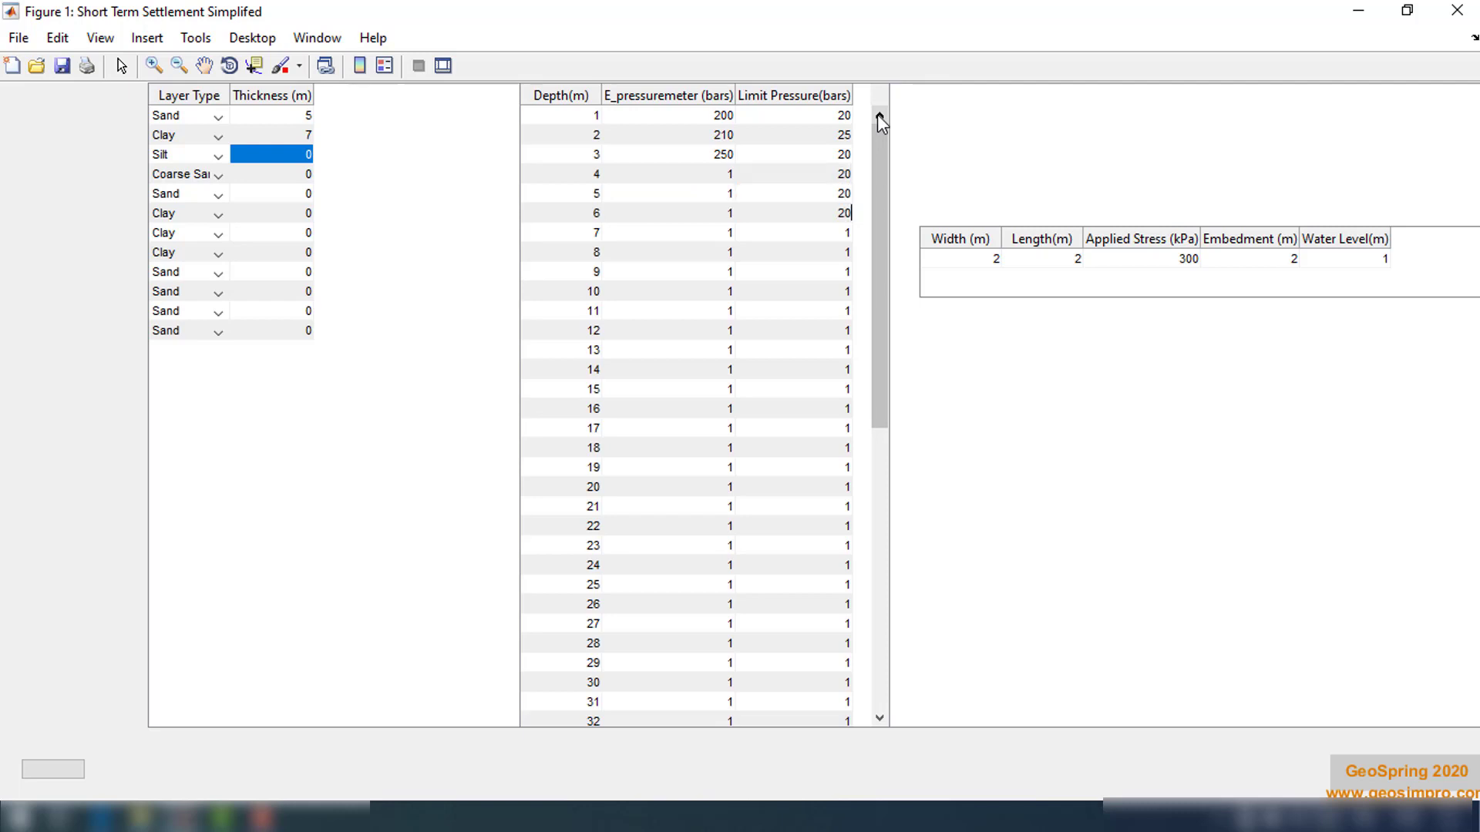
key("Return")
type("20")
key("Return")
type("20")
key("Return")
type("20")
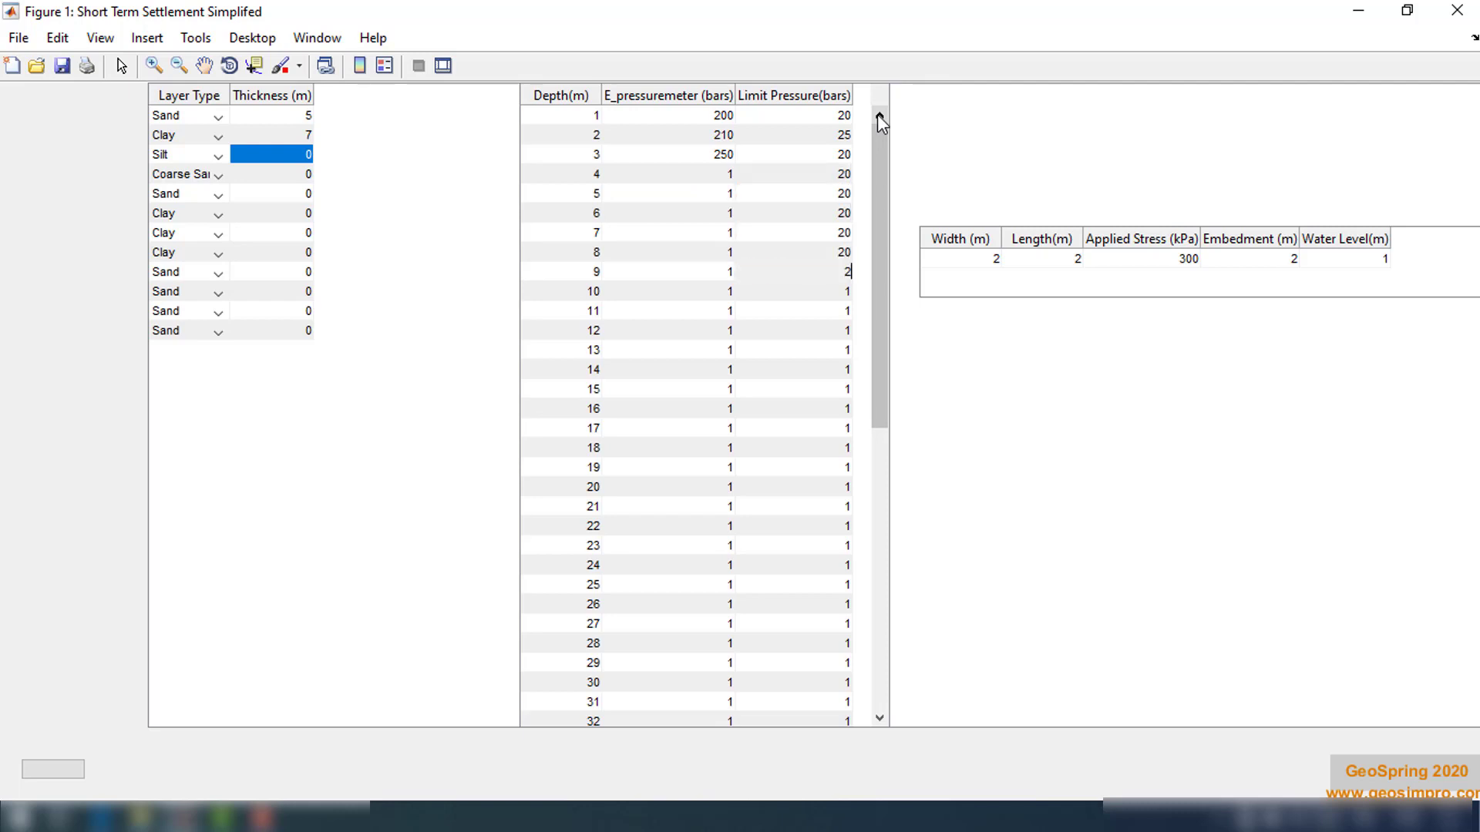
key("Return")
type("20")
key("Return")
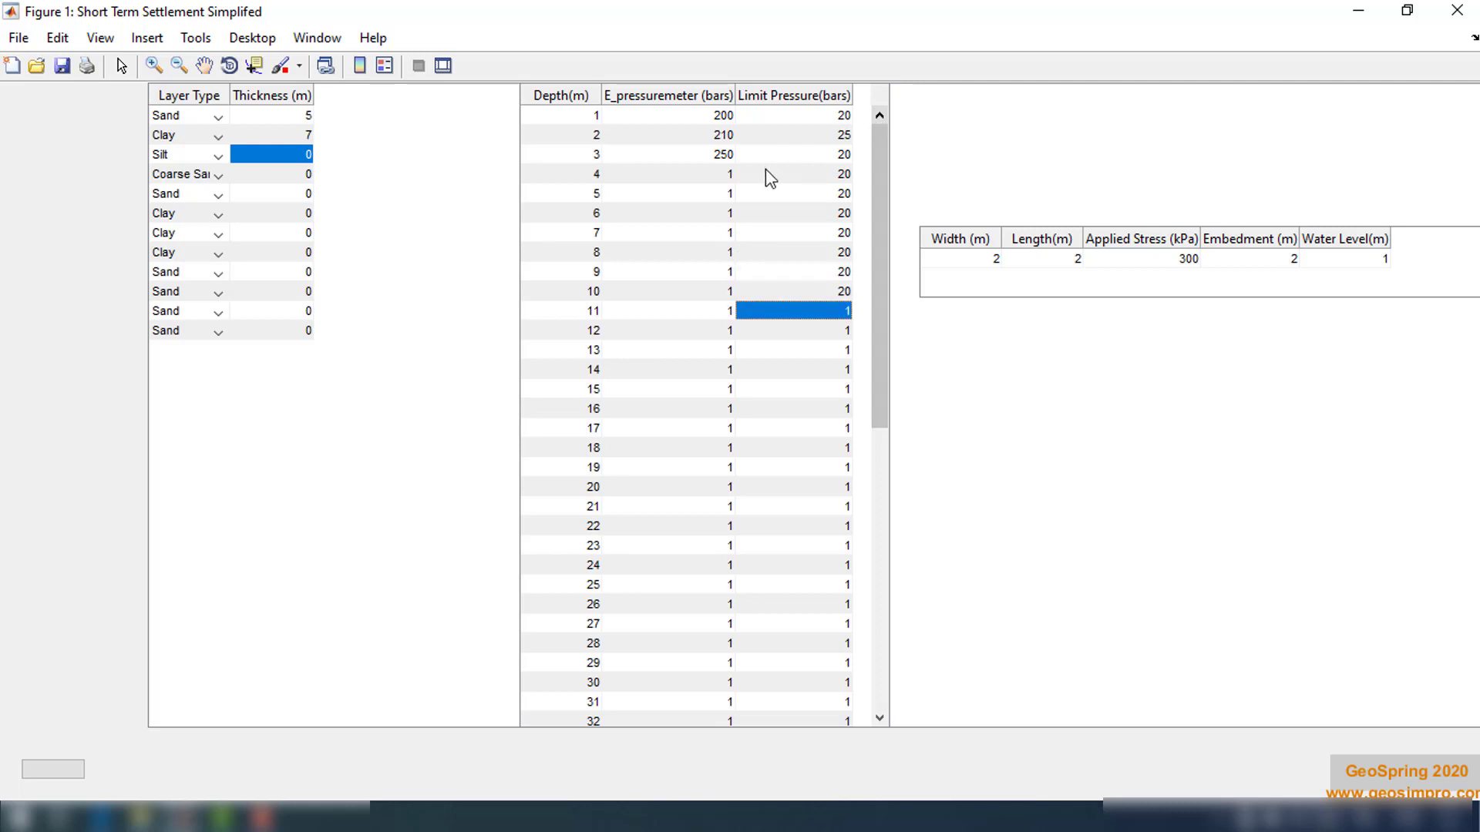
Set E_pressuremeter to 250 bars for depths 4 through 10 m, except 25 bars at 9 m
double_click(722, 176)
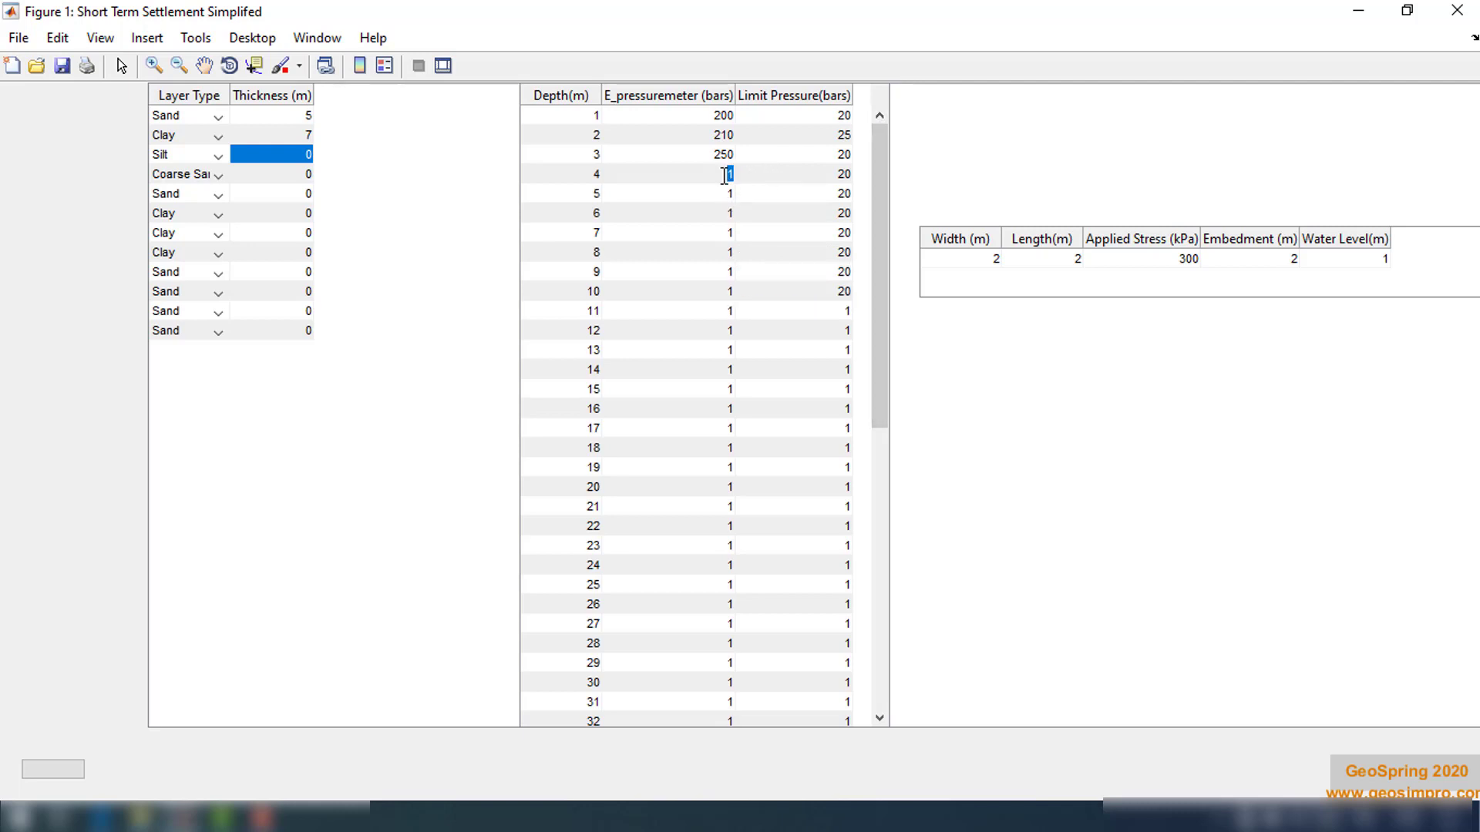
type("250")
key("Return")
type("25")
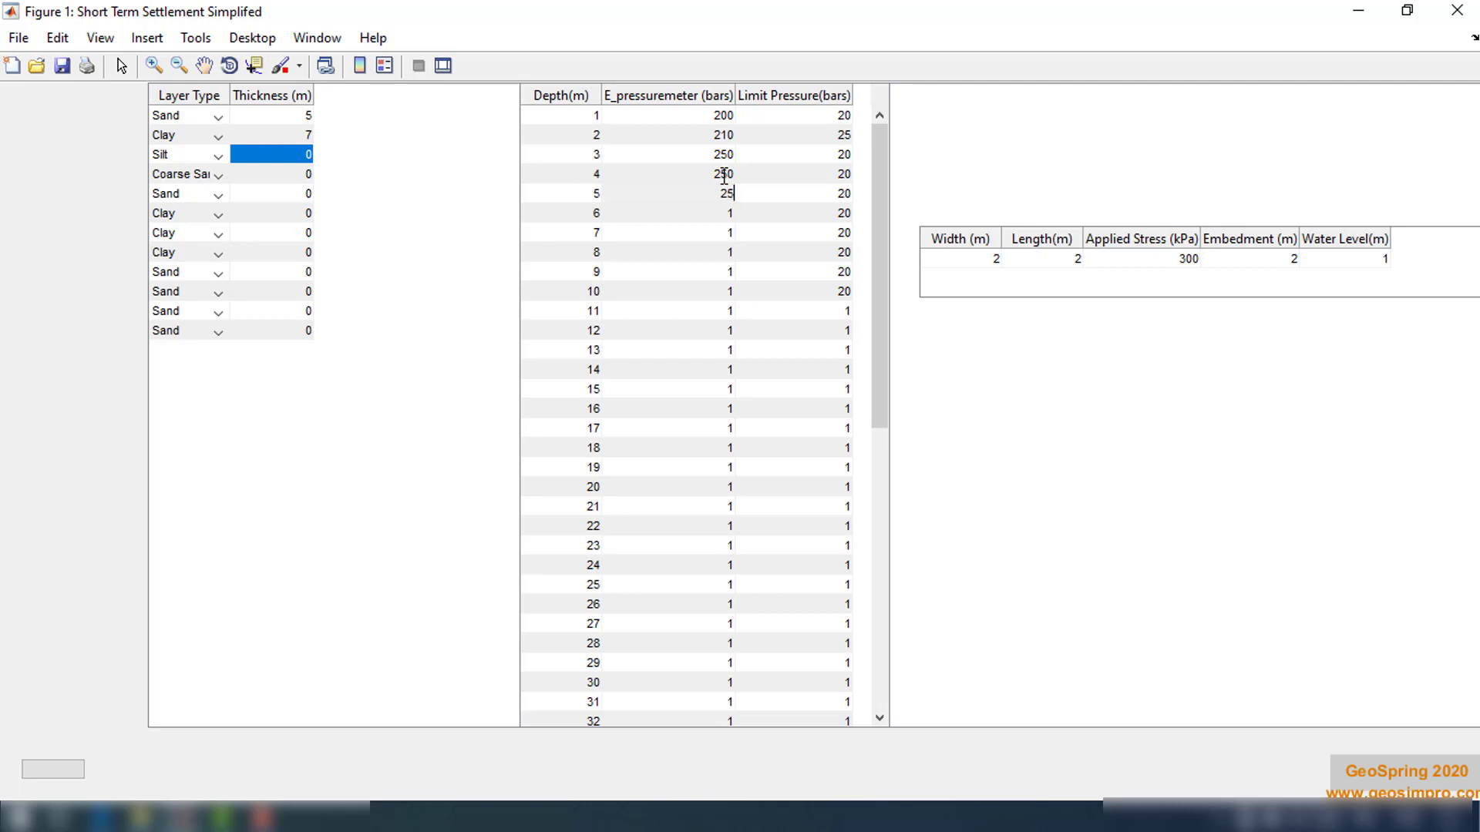
type("0")
key("Return")
type("2")
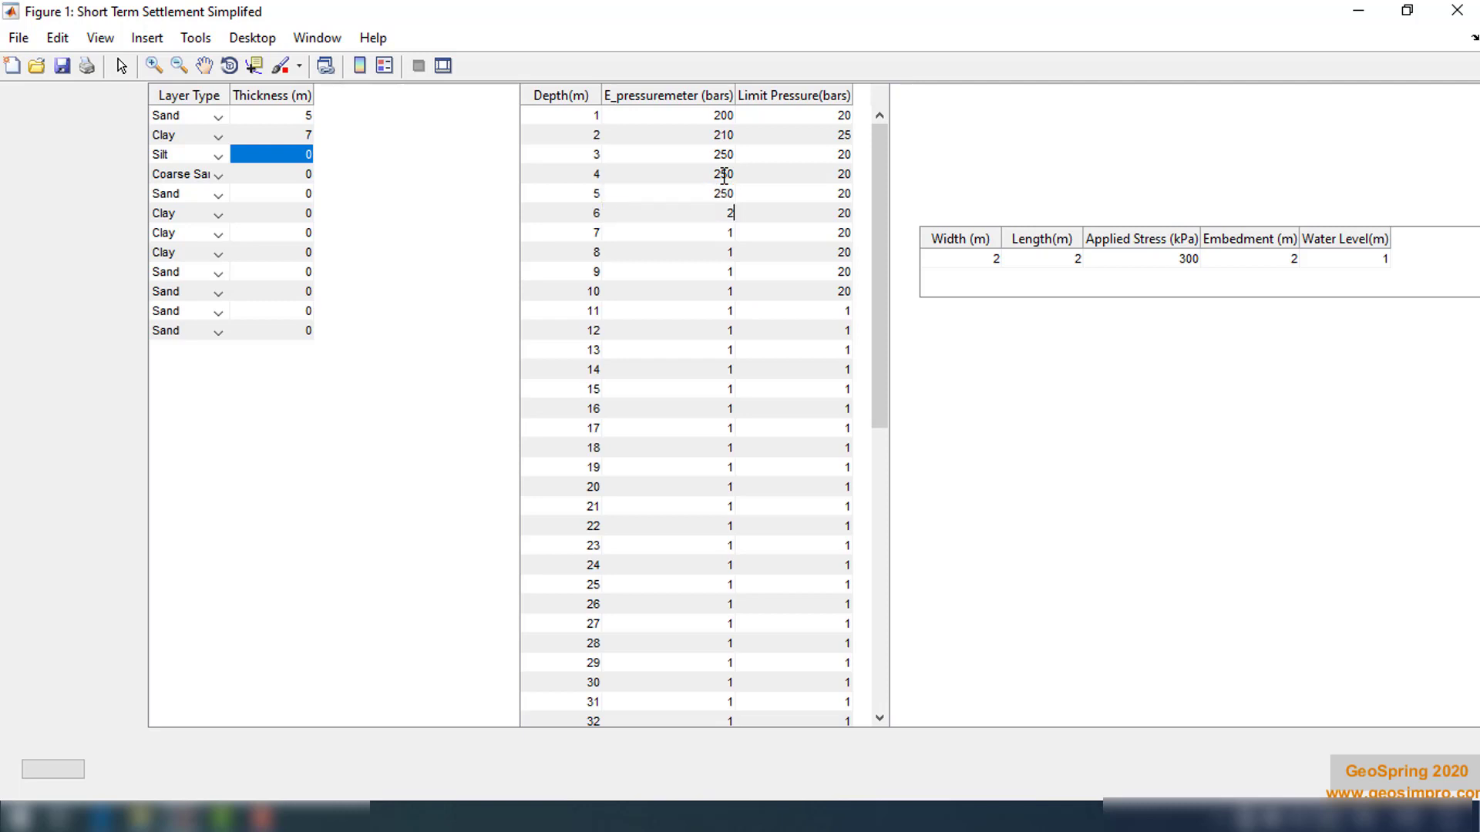
type("50")
key("Return")
type("25")
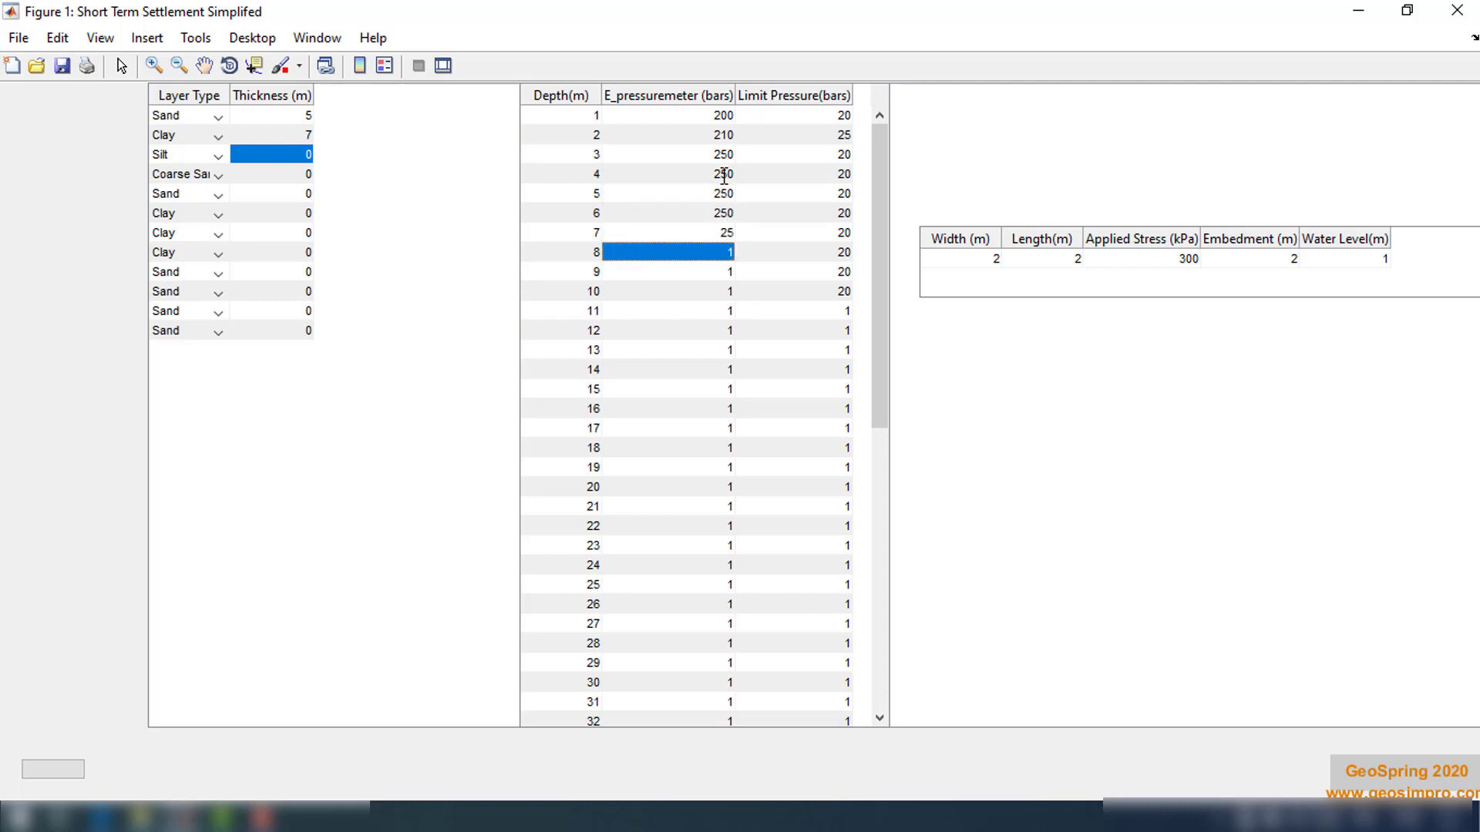
type("0")
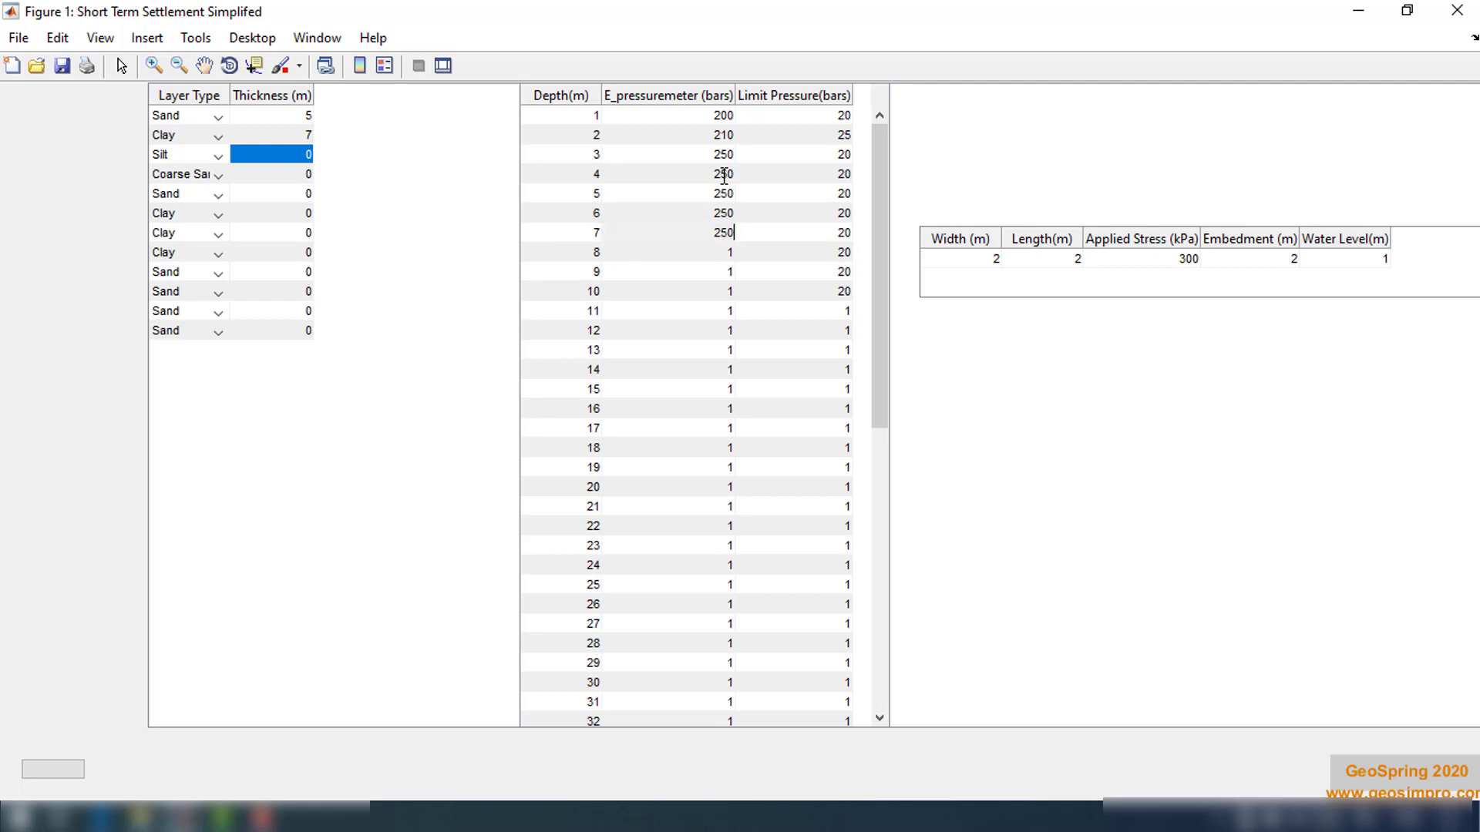
key("Return")
type("250")
key("Return")
type("25")
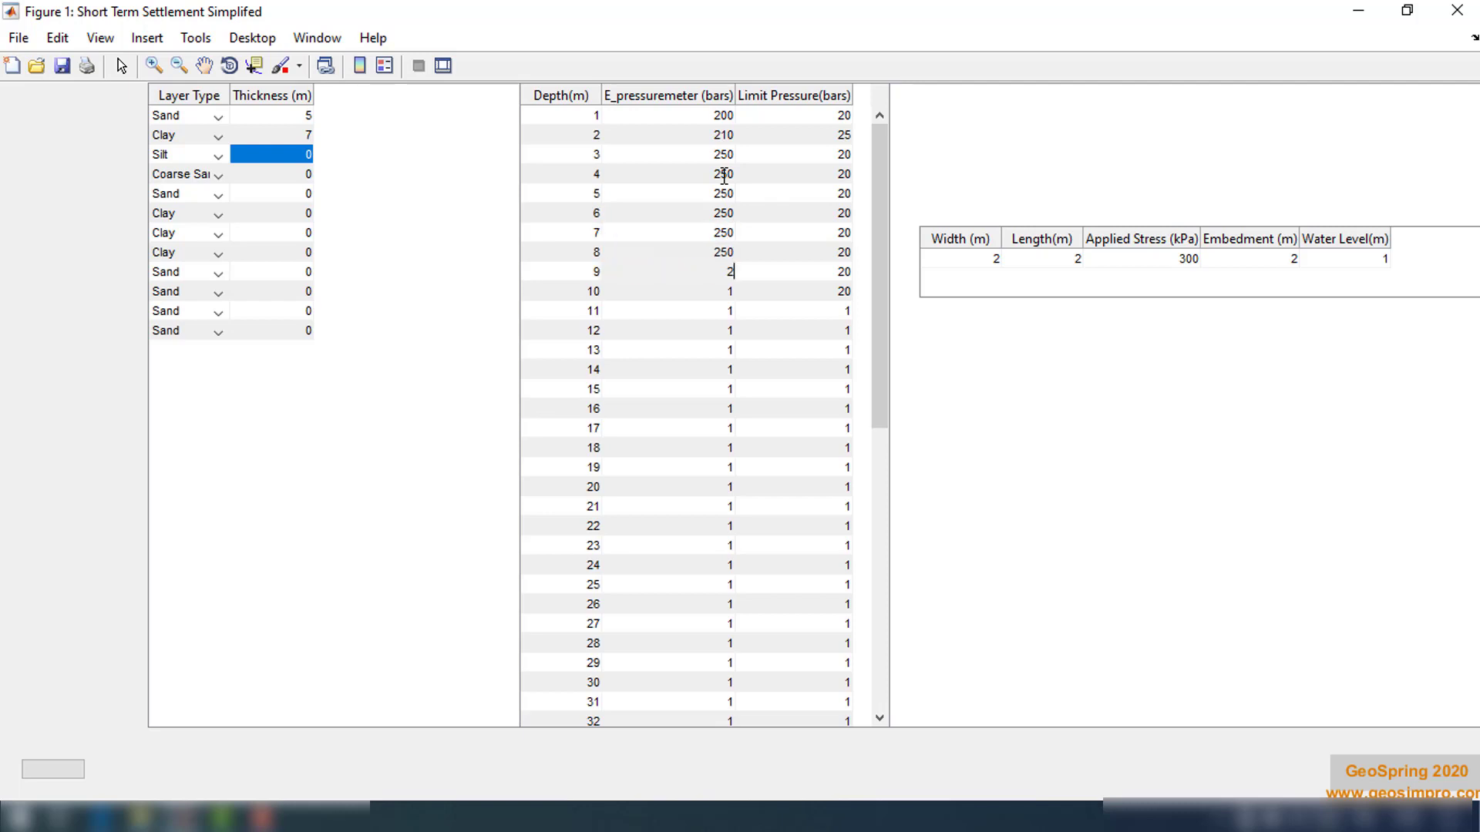
key("Return")
type("250")
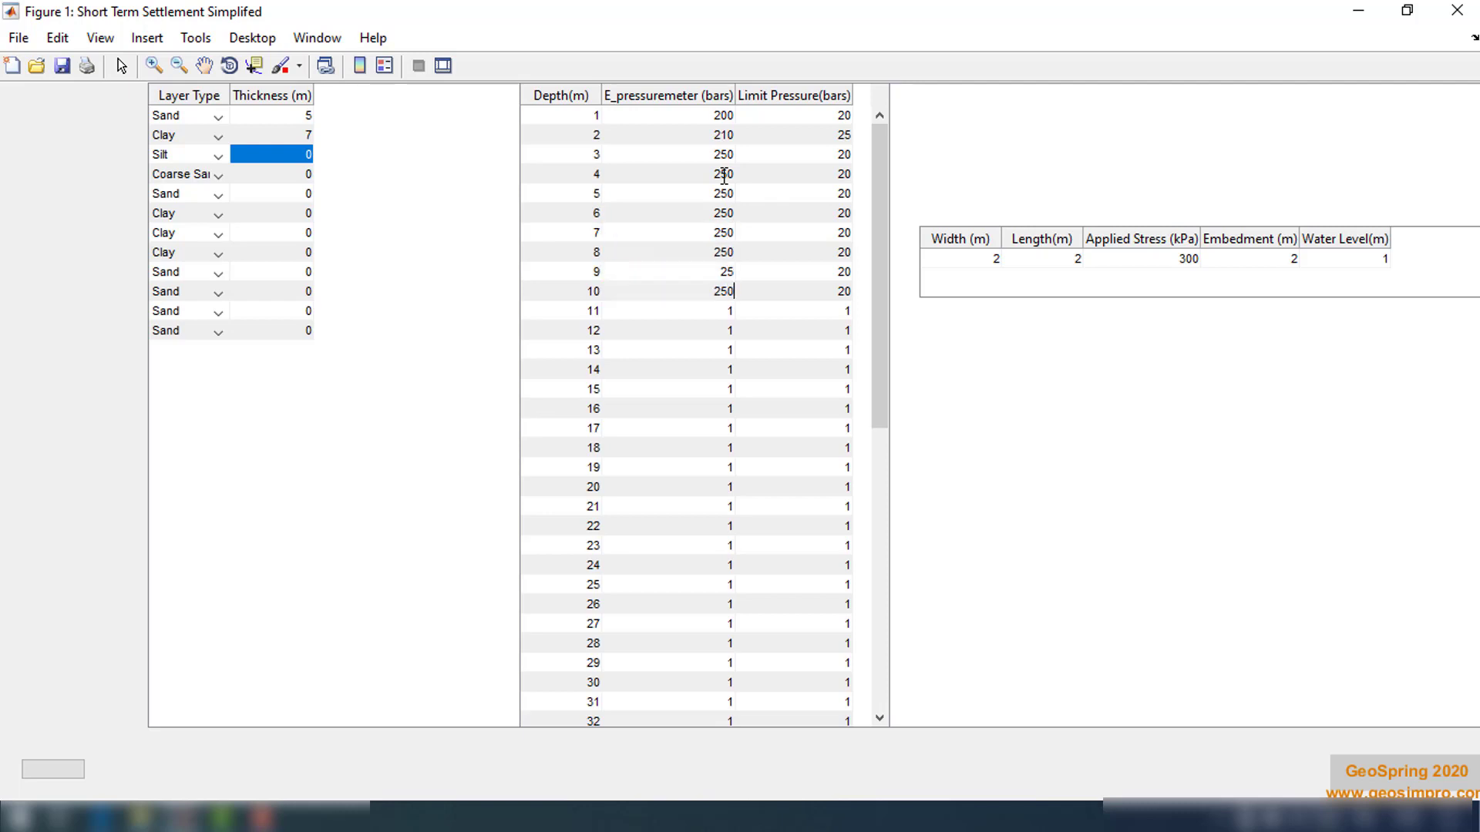
key("Return")
Set the footing width to 2.5 m, length to 3 m, and applied stress to 200 kPa
double_click(990, 262)
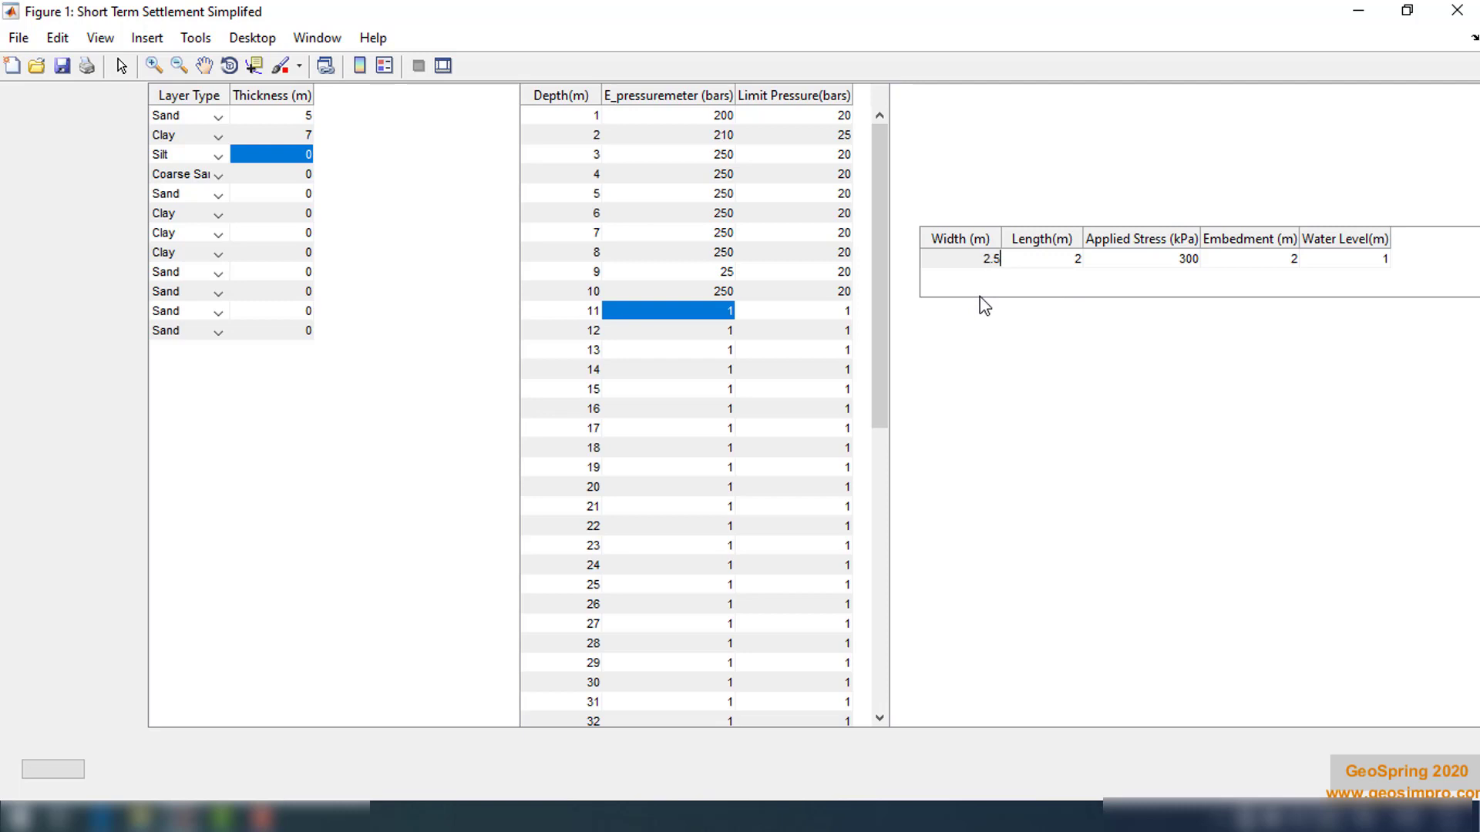
key("Return")
double_click(1071, 260)
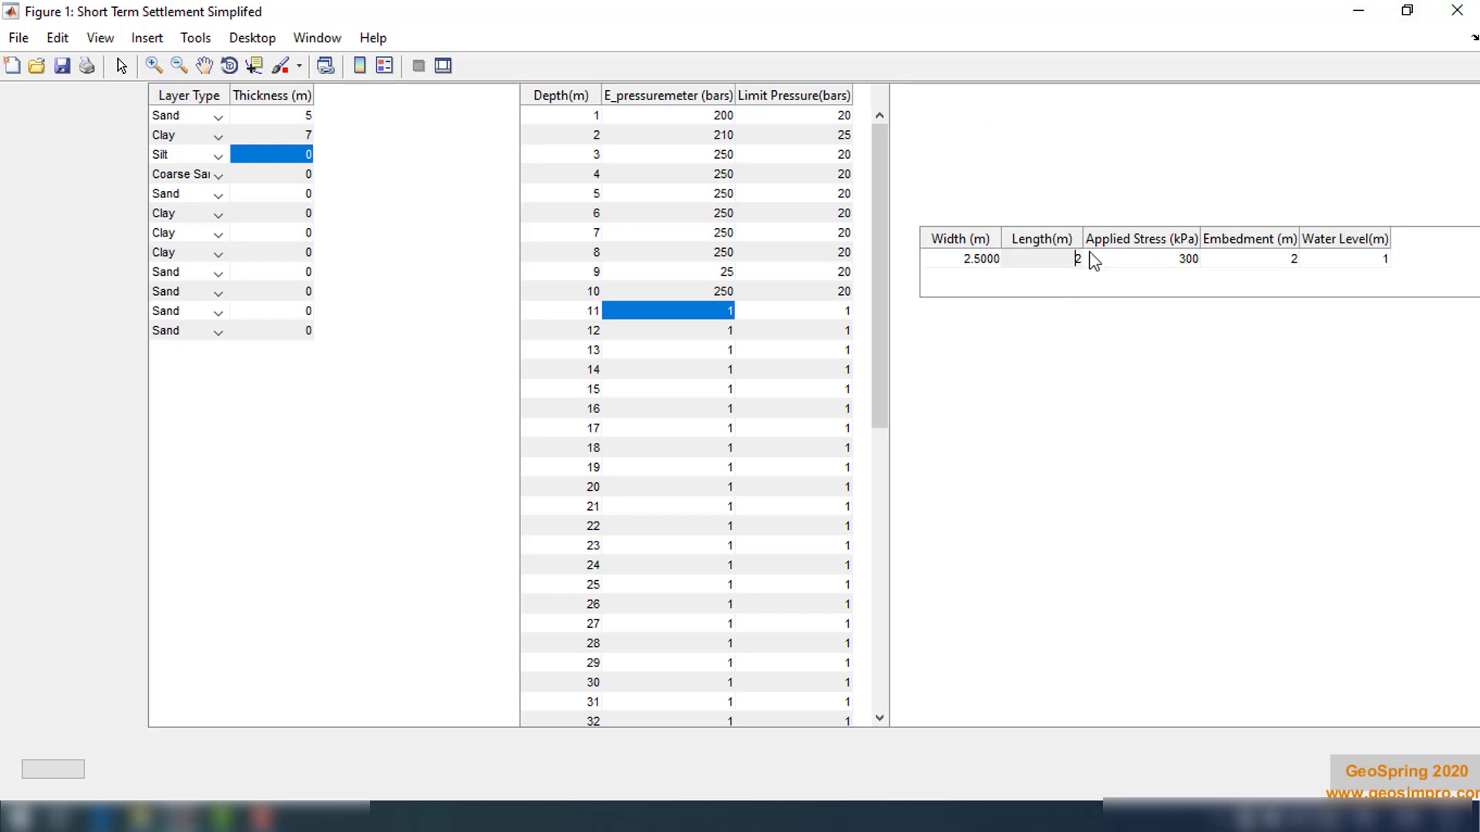
double_click(1089, 252)
left_click(1089, 251)
double_click(1077, 256)
type("3")
key("Return")
double_click(1176, 258)
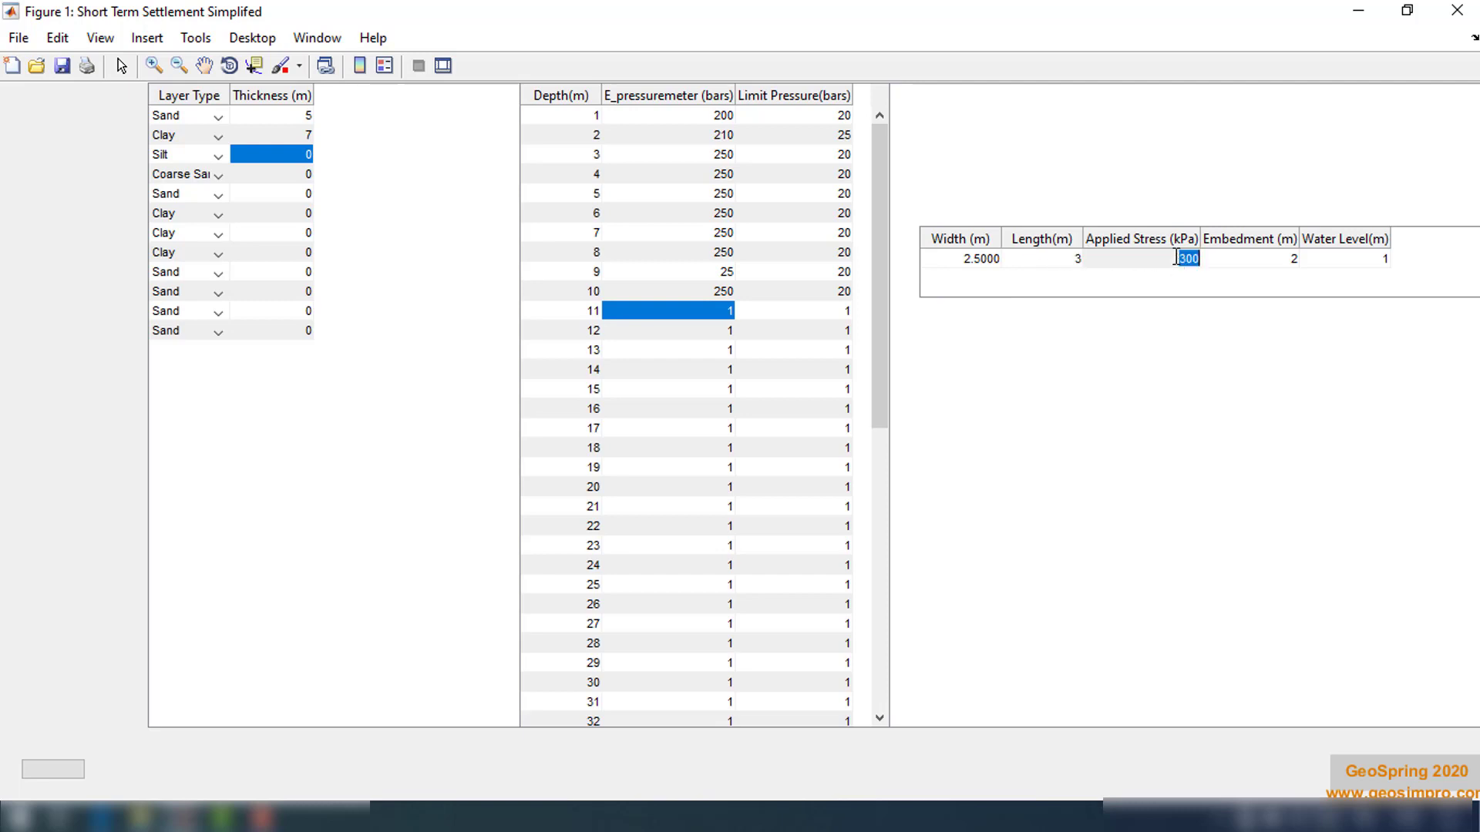
type("200")
key("Return")
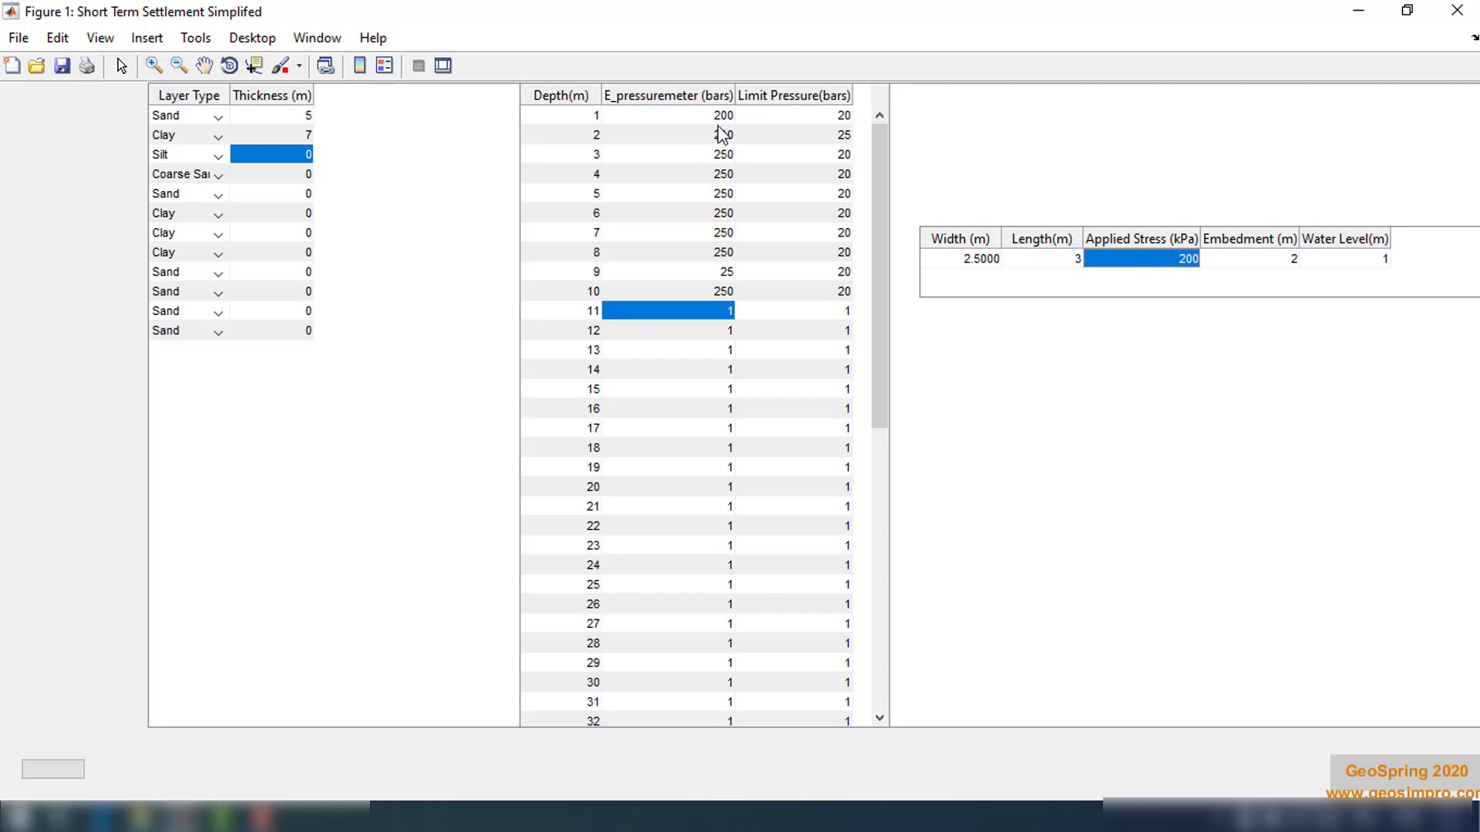
Run the calculation to plot the short term settlement along the footing width, then close the plot
left_click(54, 774)
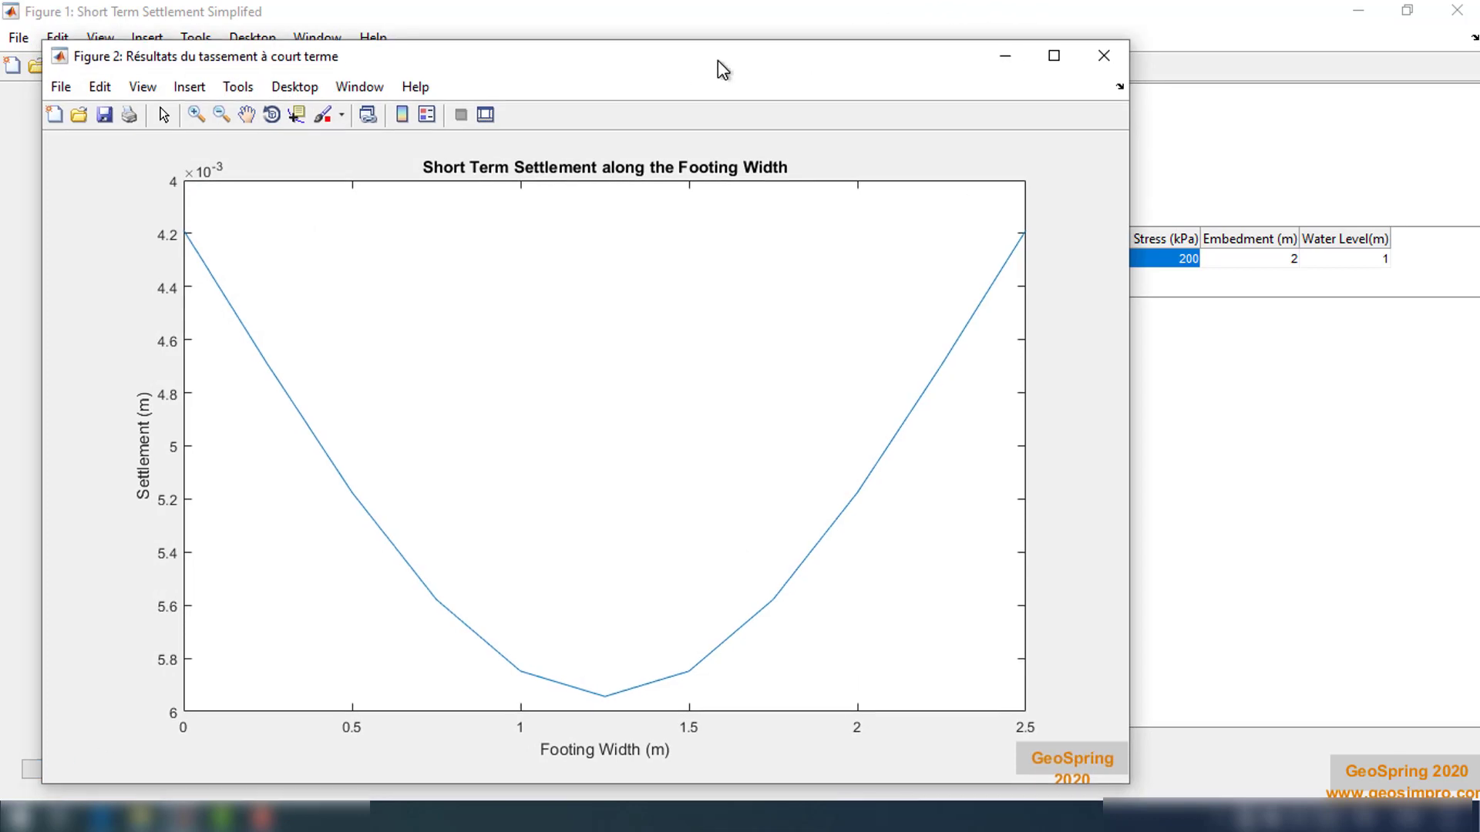
left_click_drag(725, 73, 866, 50)
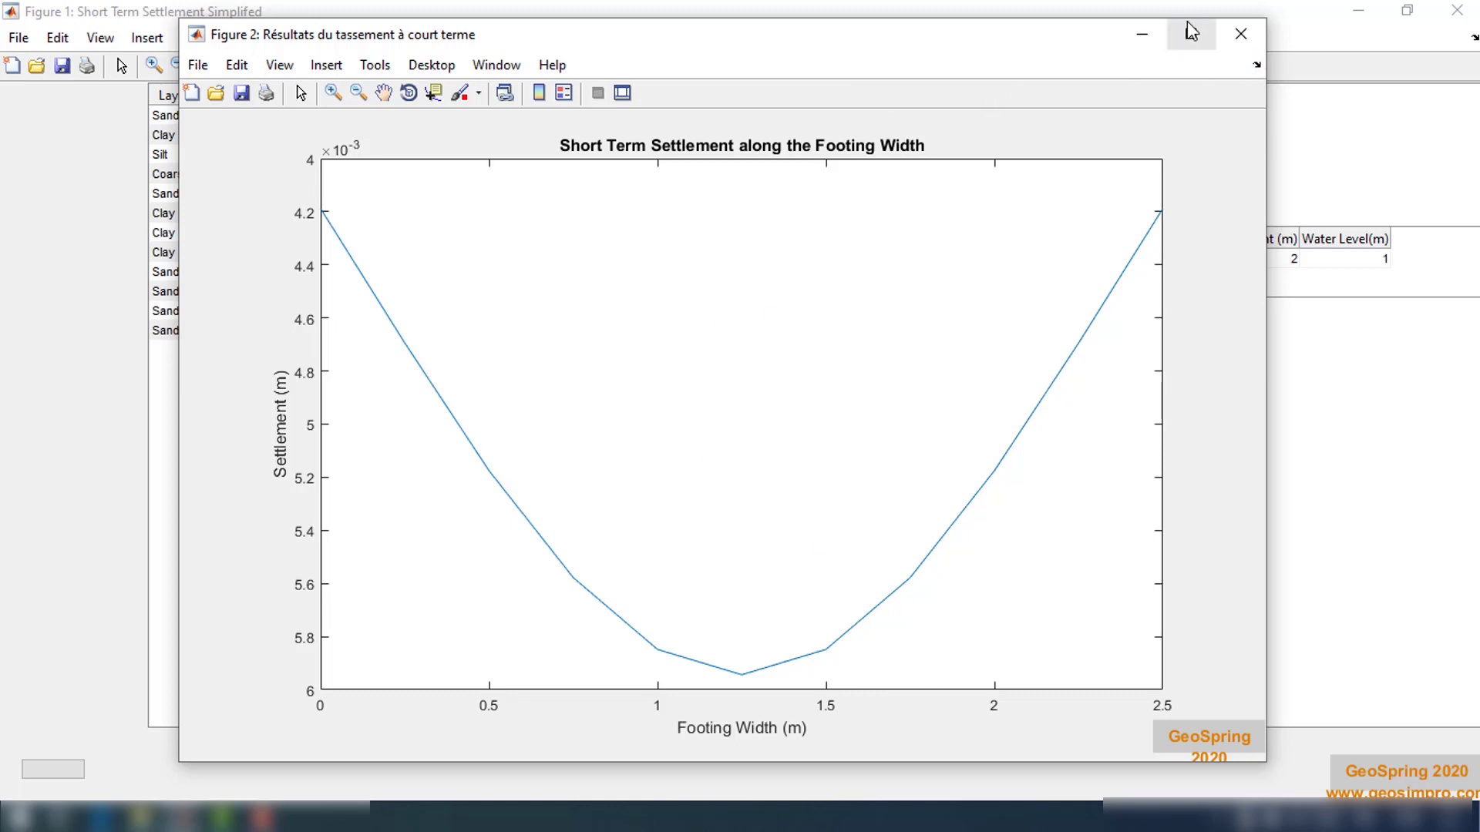
left_click(1240, 37)
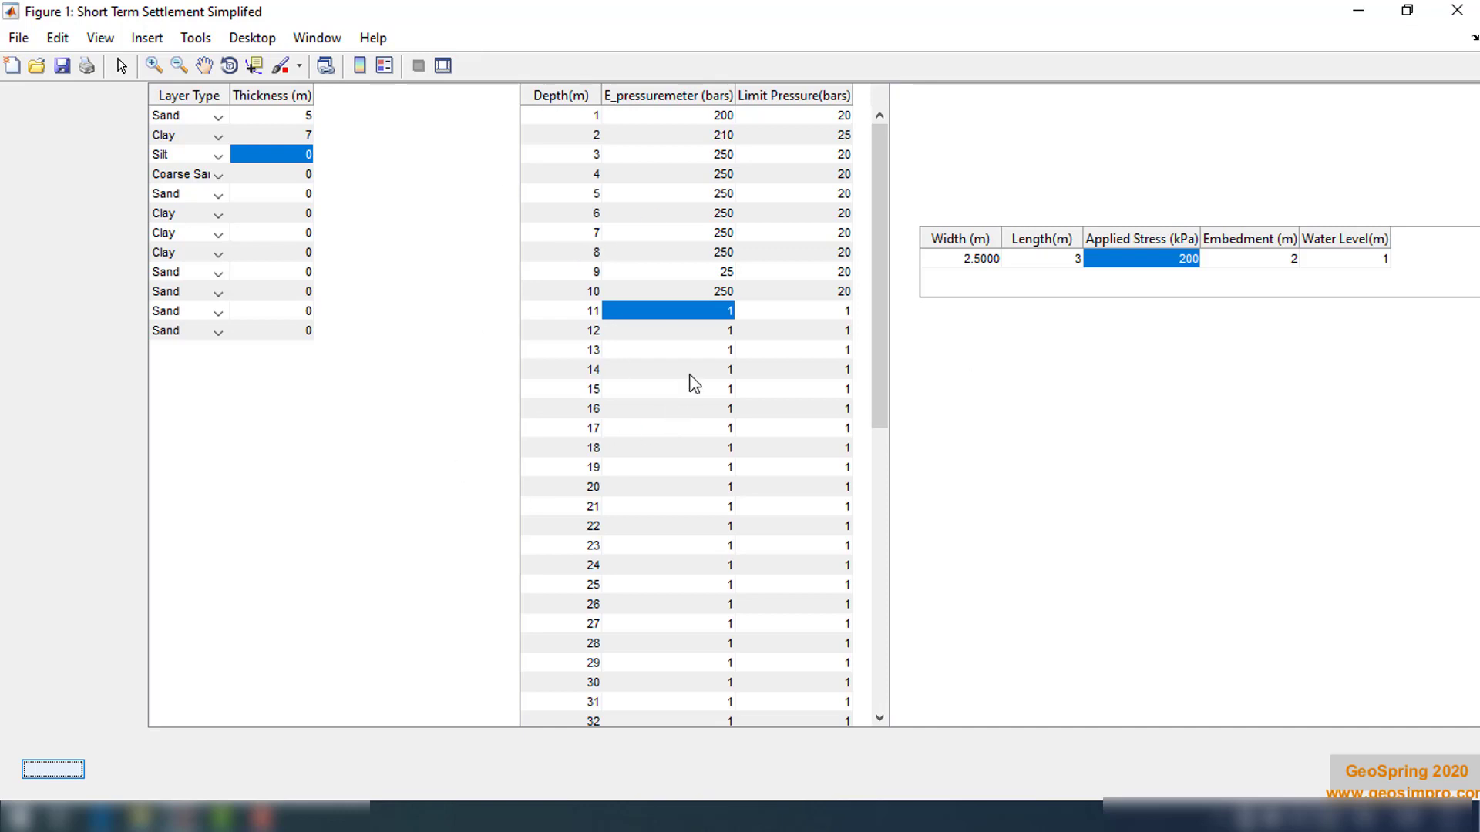
Close the pressuremeter window, open the single footing Oedometric Settlement calculation, and maximize it
left_click(1473, 10)
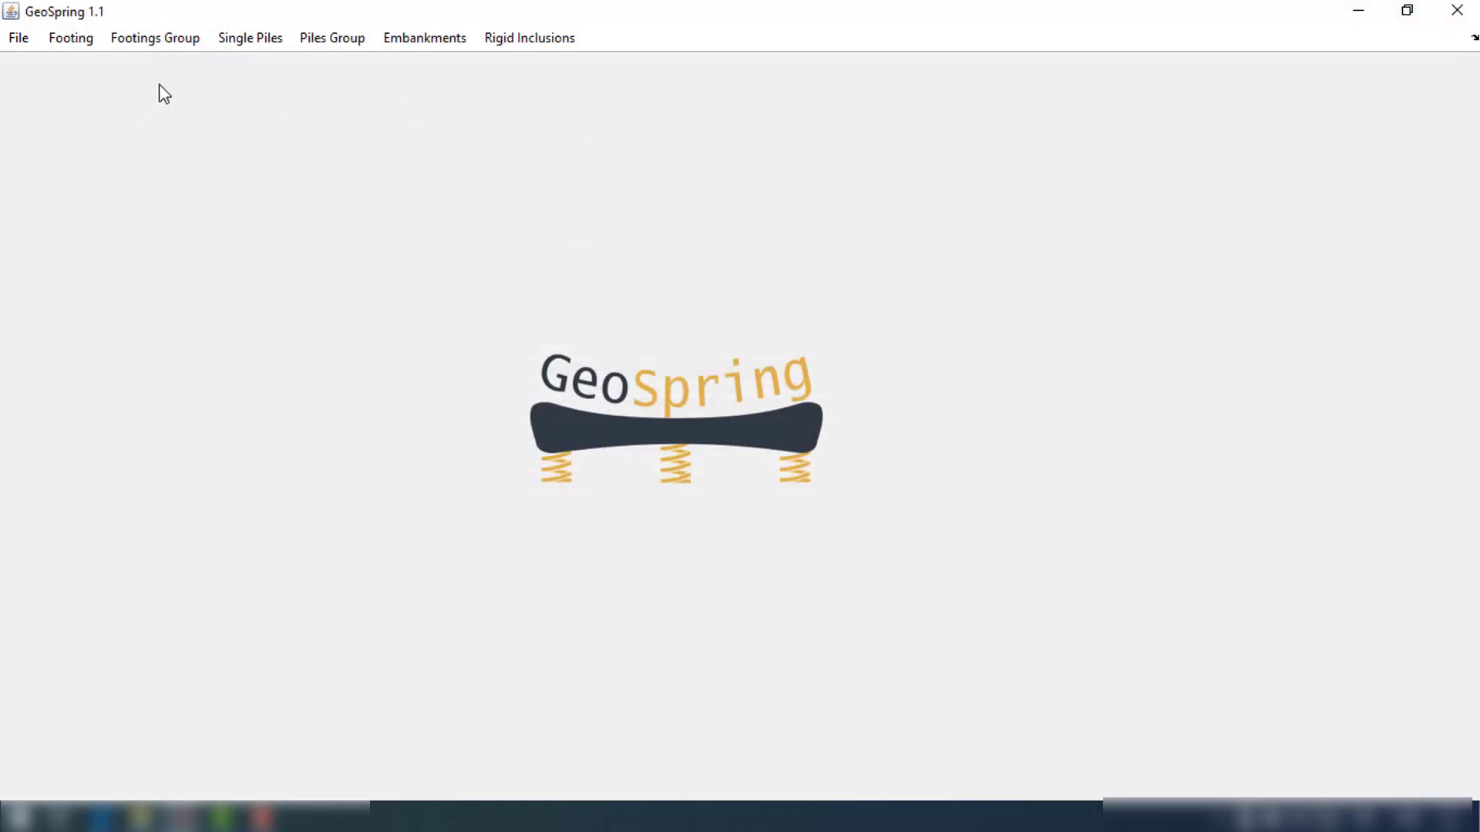
left_click(175, 59)
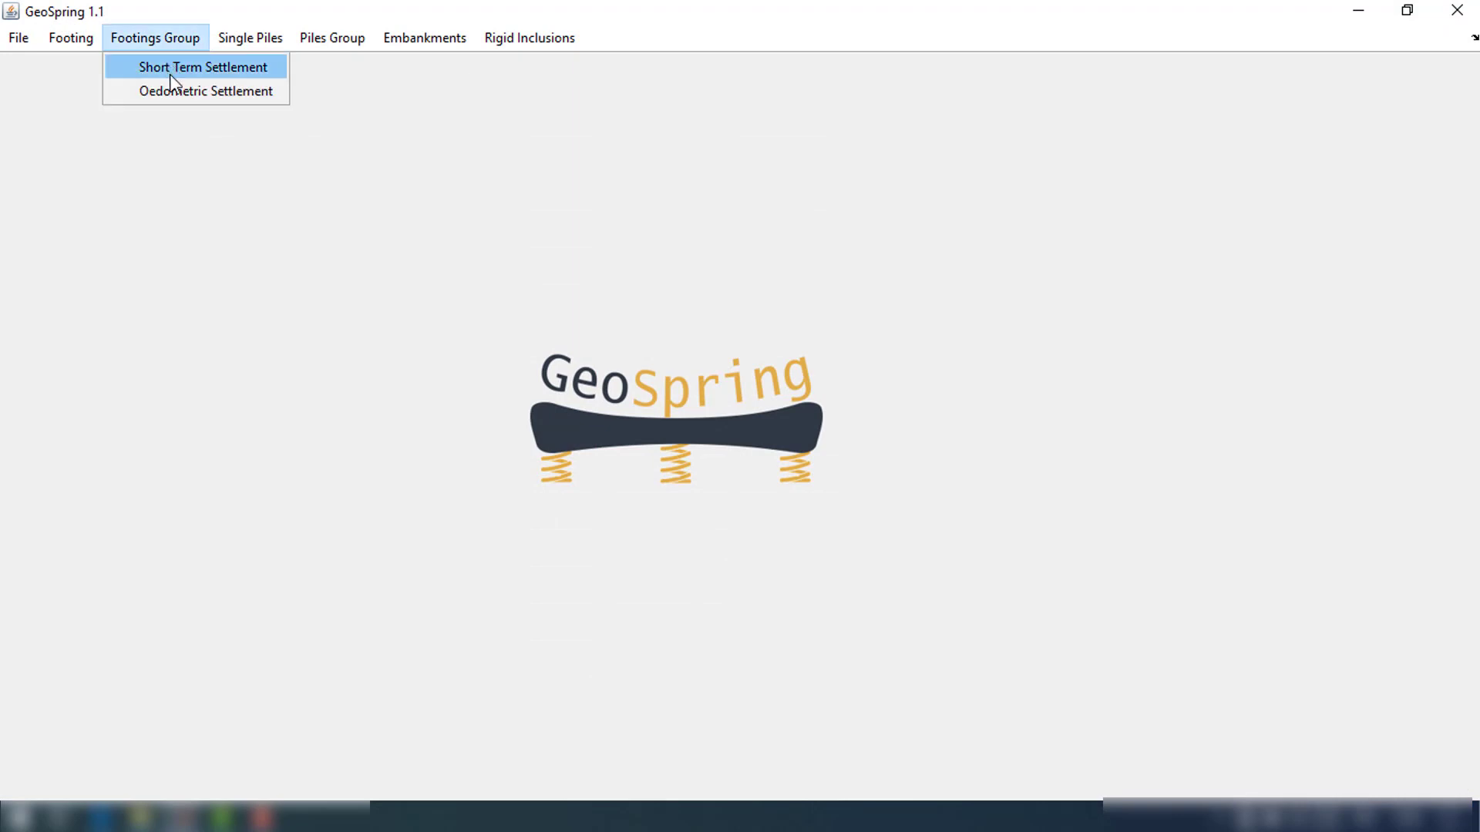
mouse_move(75, 33)
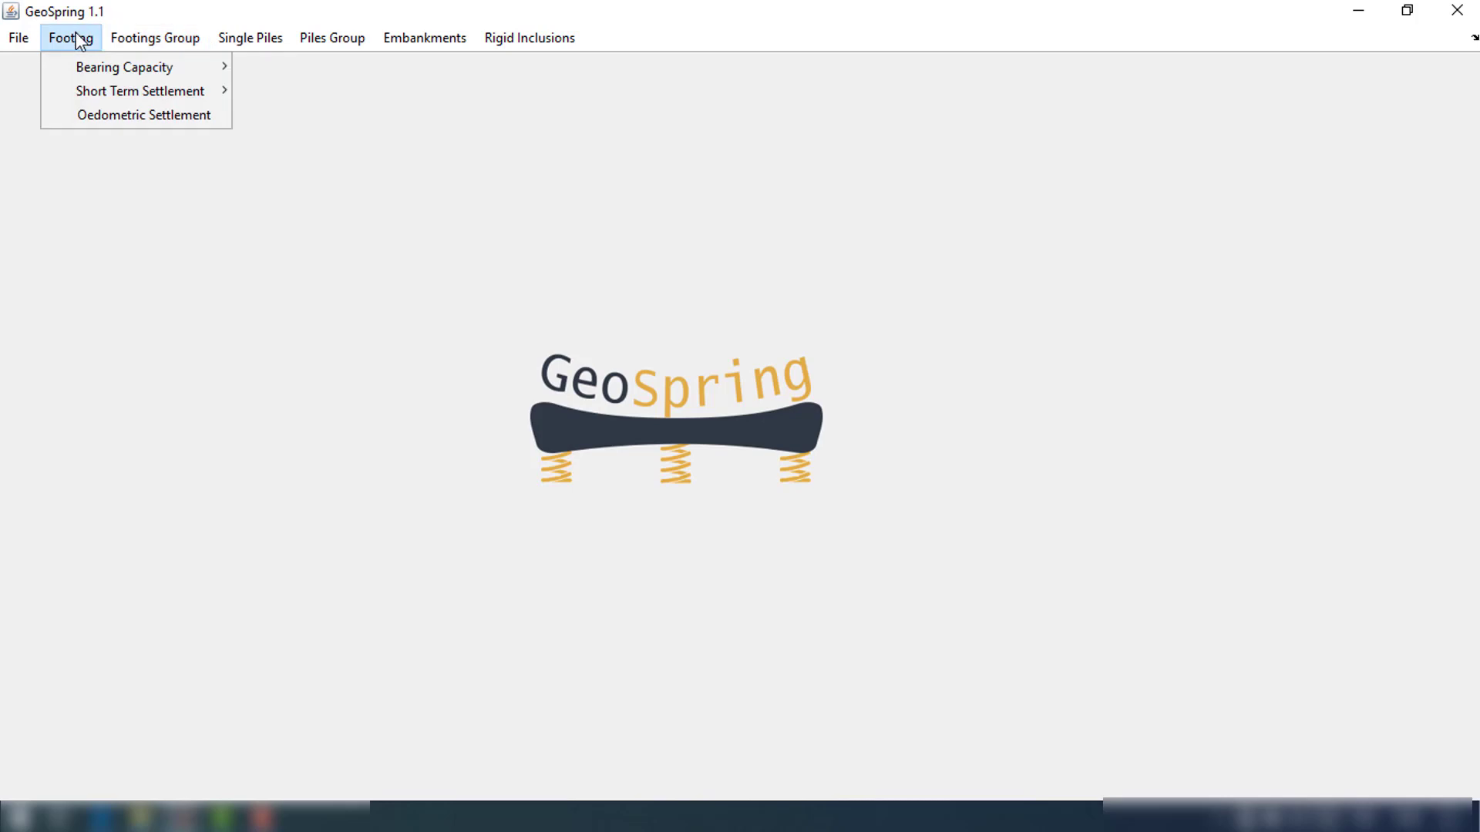
left_click(133, 115)
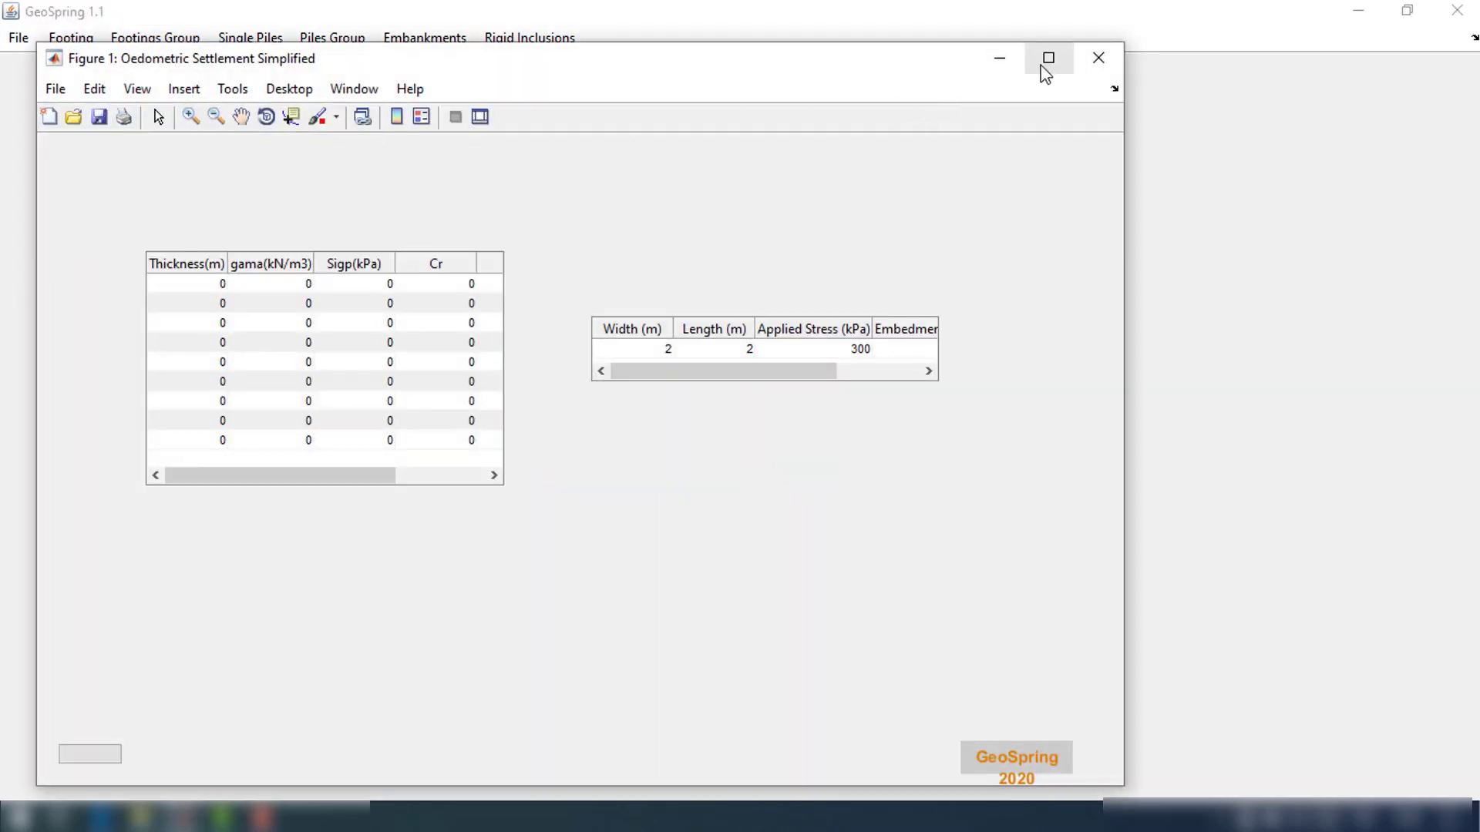
left_click(1046, 62)
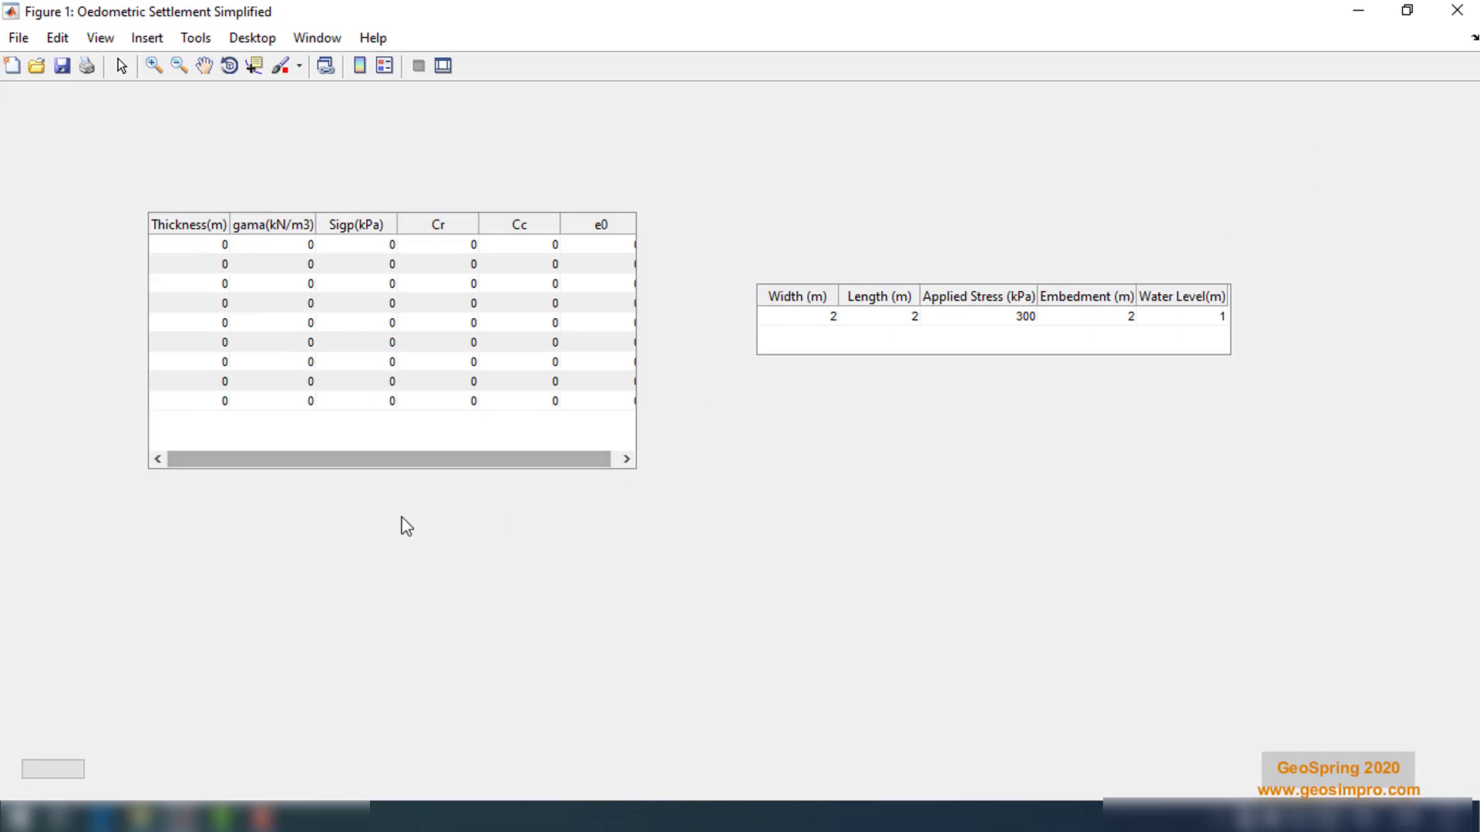
Set the first two layer thicknesses to 5 m and the first layer's unit weight gama to 18 kN/m3
left_click_drag(494, 463, 529, 466)
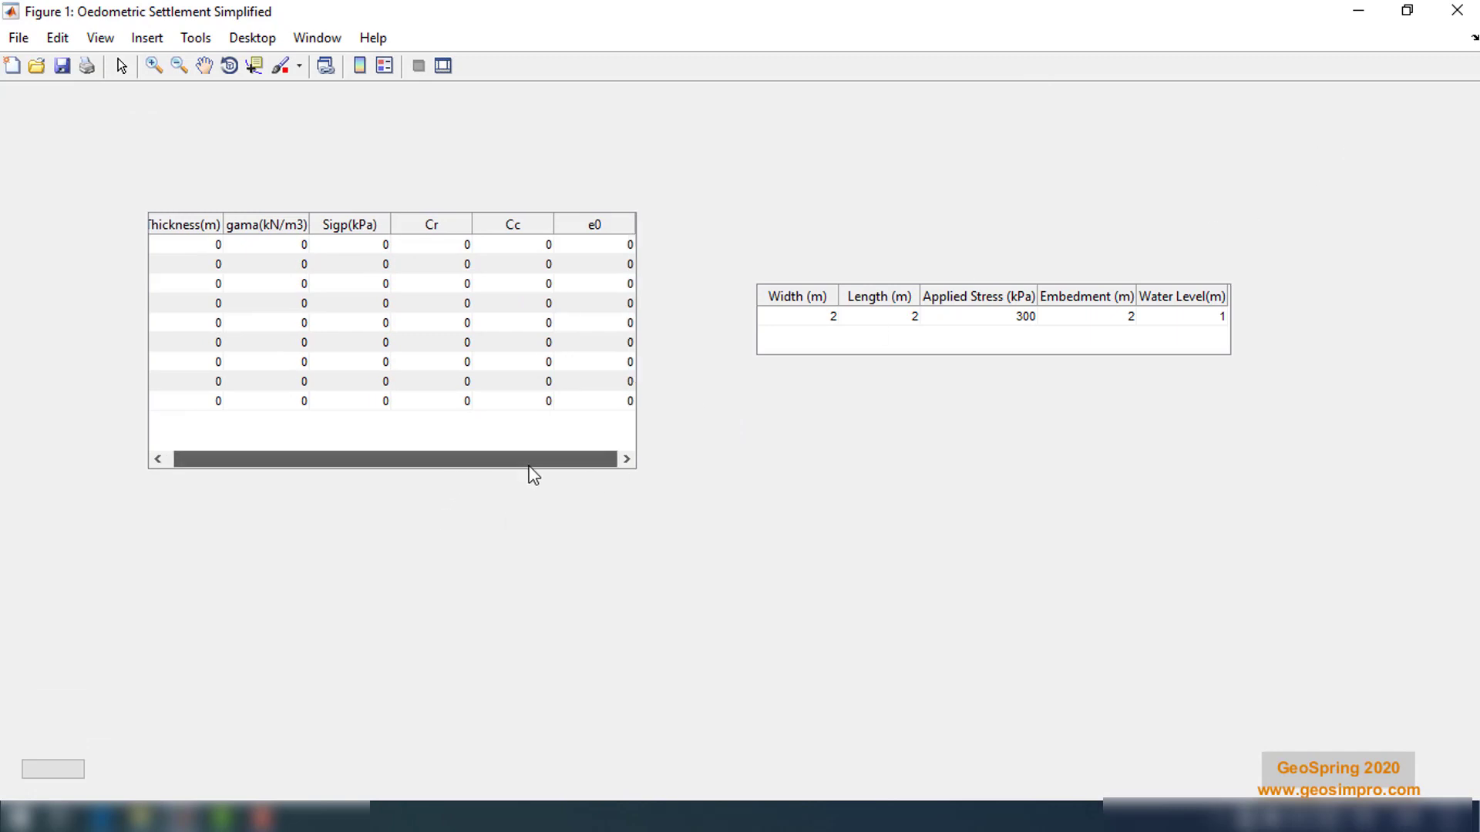
double_click(202, 244)
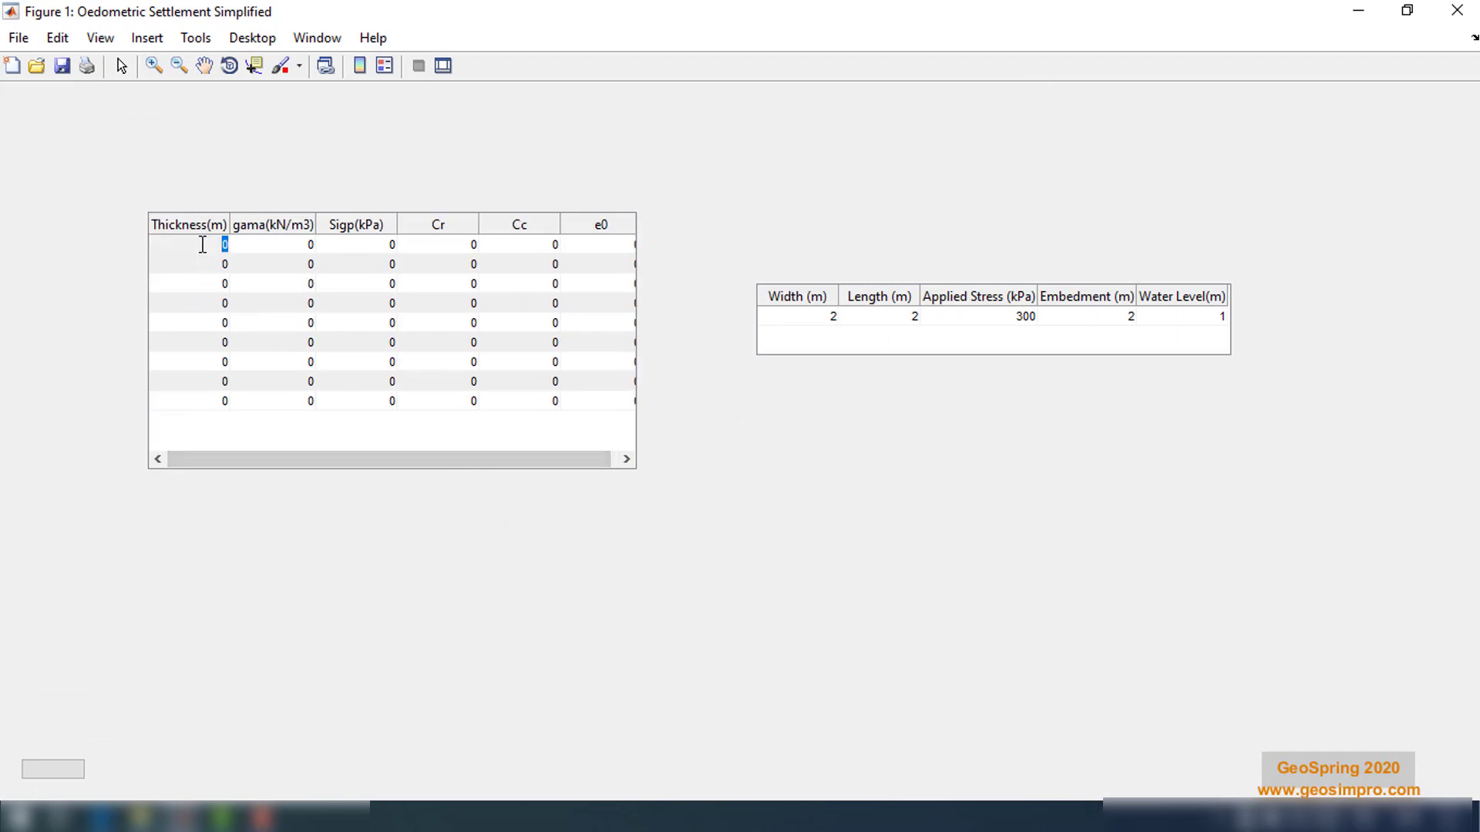
type("5")
key("Return")
type("5")
double_click(297, 242)
type("18")
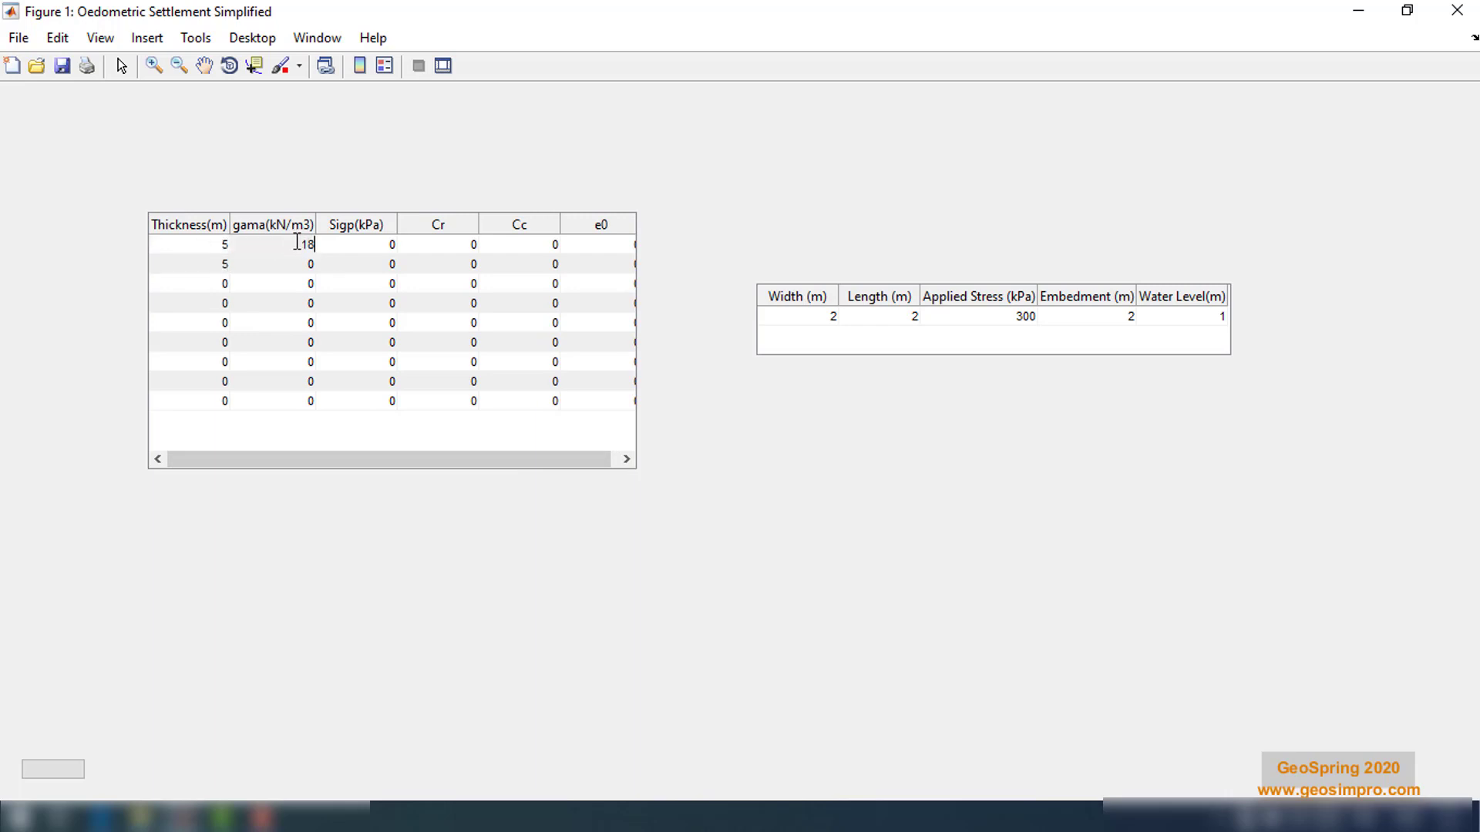
Set the second layer's gama to 18 kN/m3 and the preconsolidation stresses Sigp of the two layers to 150 and 200 kPa
key("Return")
type("18")
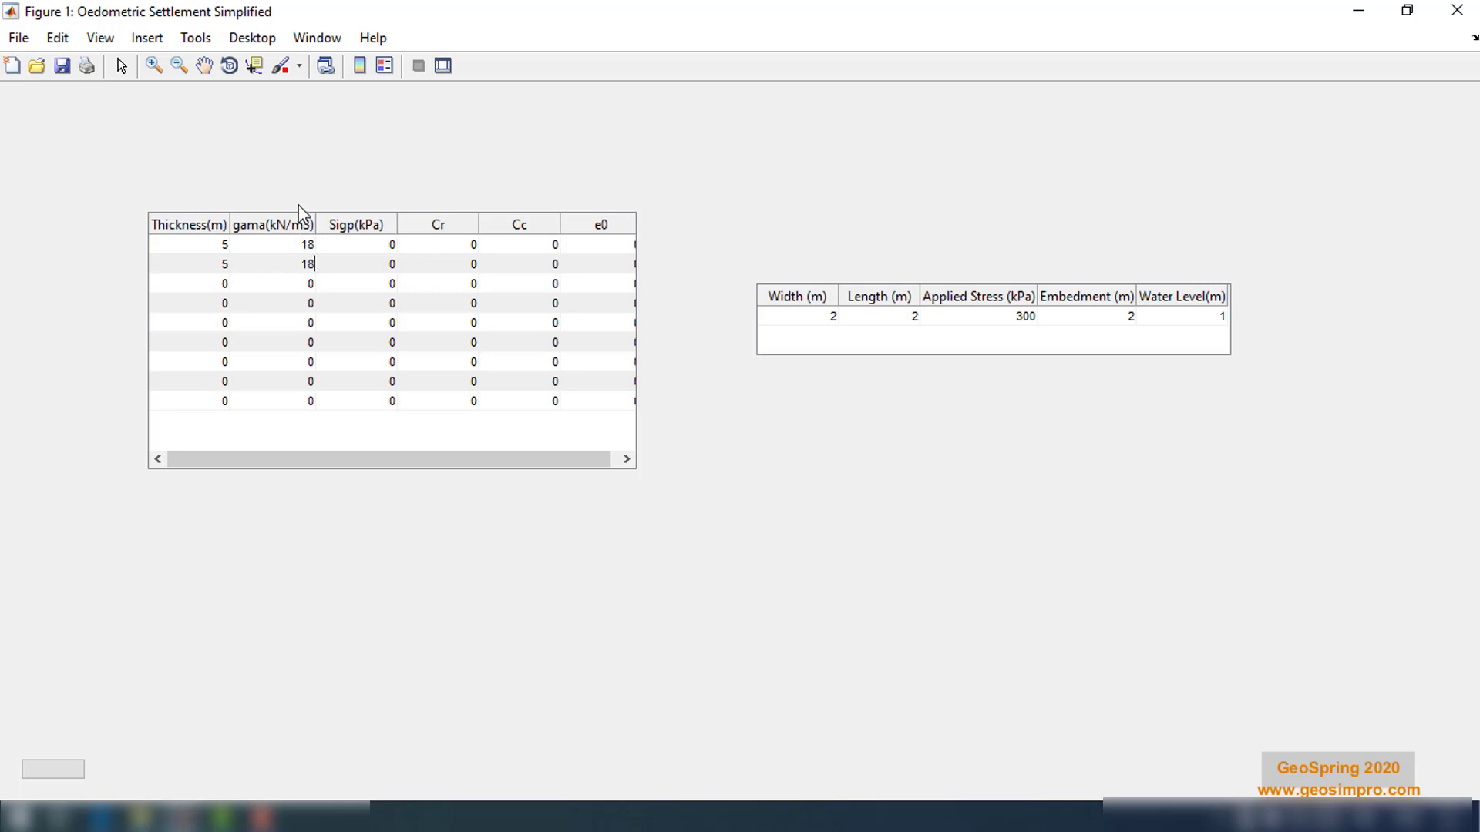
key("Return")
left_click(388, 245)
type("150")
key("Return")
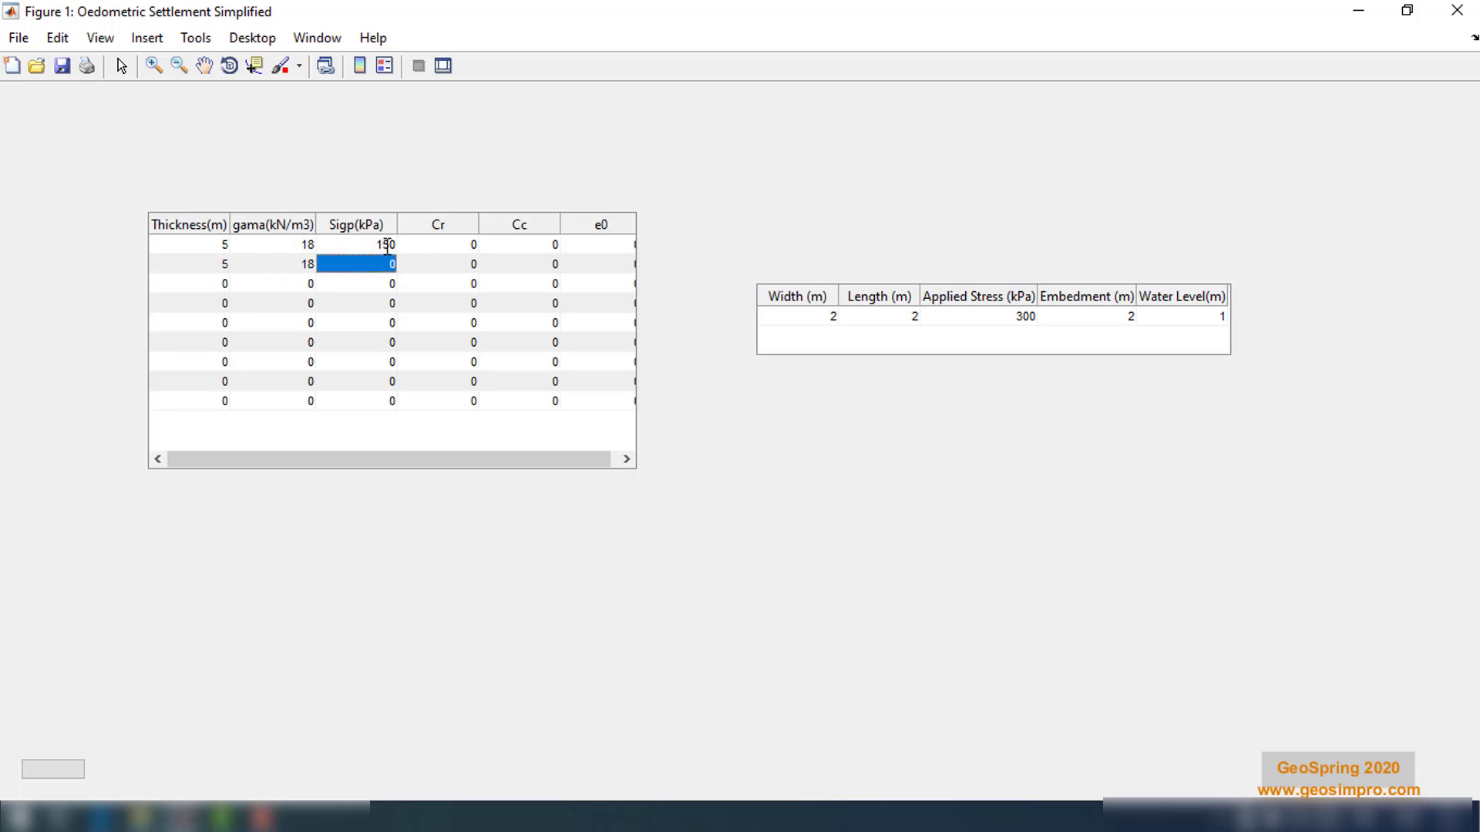
type("200")
key("Return")
Set Cr to 0.01 and 0.02 and Cc to 0.15 and 0.2 for the first two layers
left_click(467, 245)
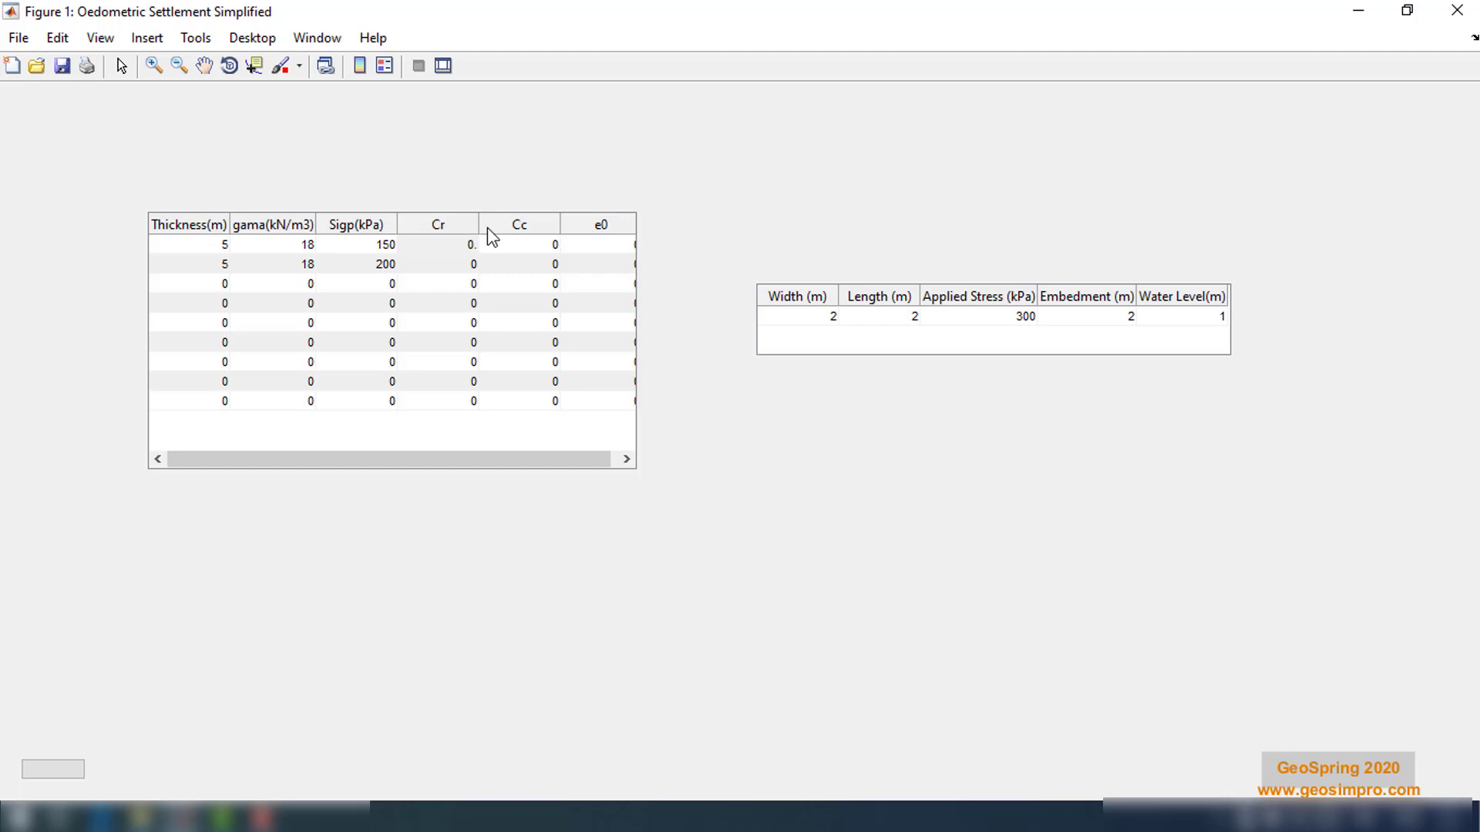
type("1")
key("Return")
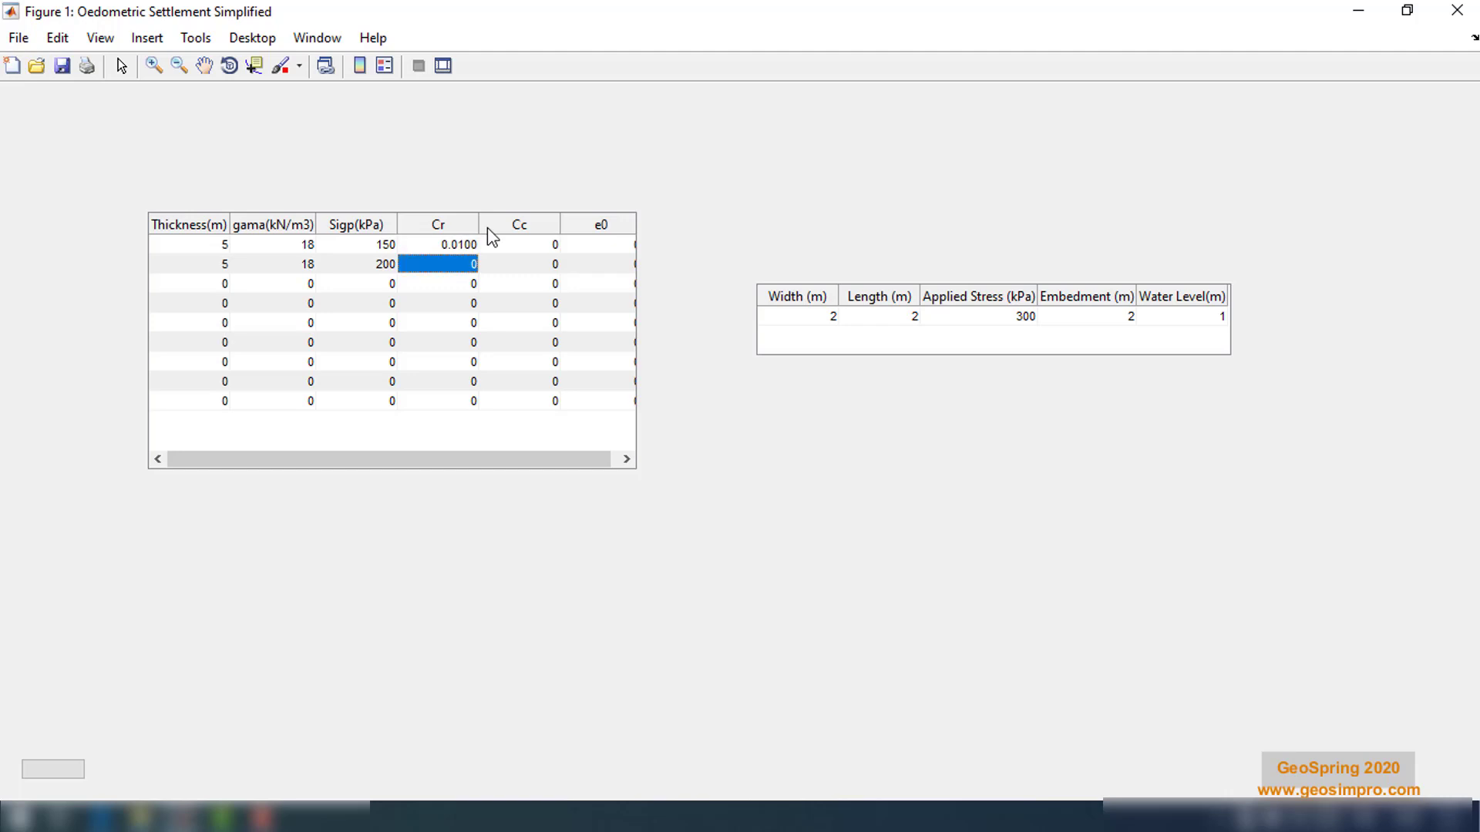
type("0.02")
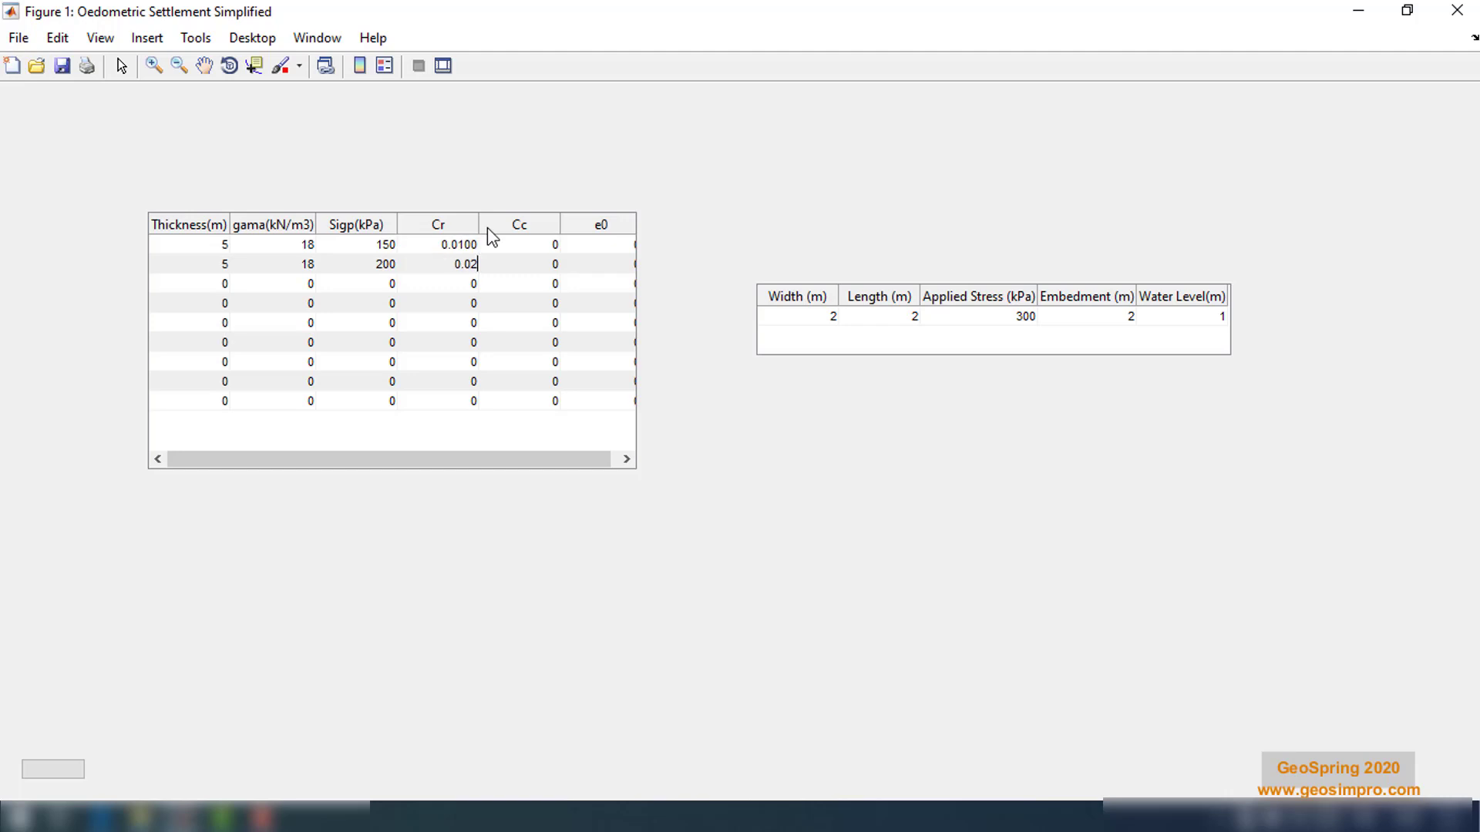
key("Return")
double_click(525, 245)
type("0.15")
key("Return")
type(".2")
key("Return")
Set the initial void ratio e0 of the first two layers to 1.1 and 1
left_click_drag(607, 456, 611, 263)
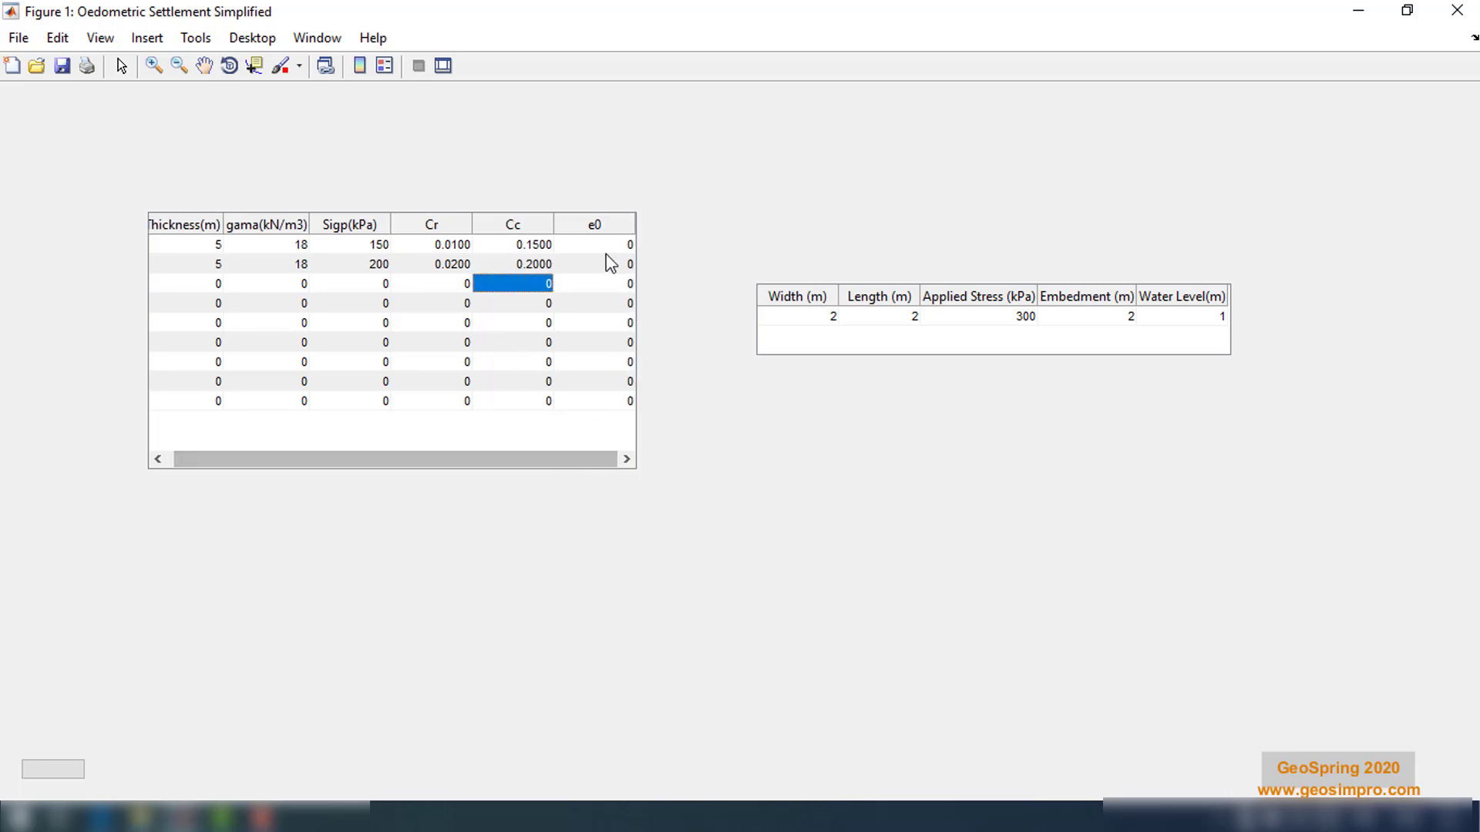
double_click(609, 245)
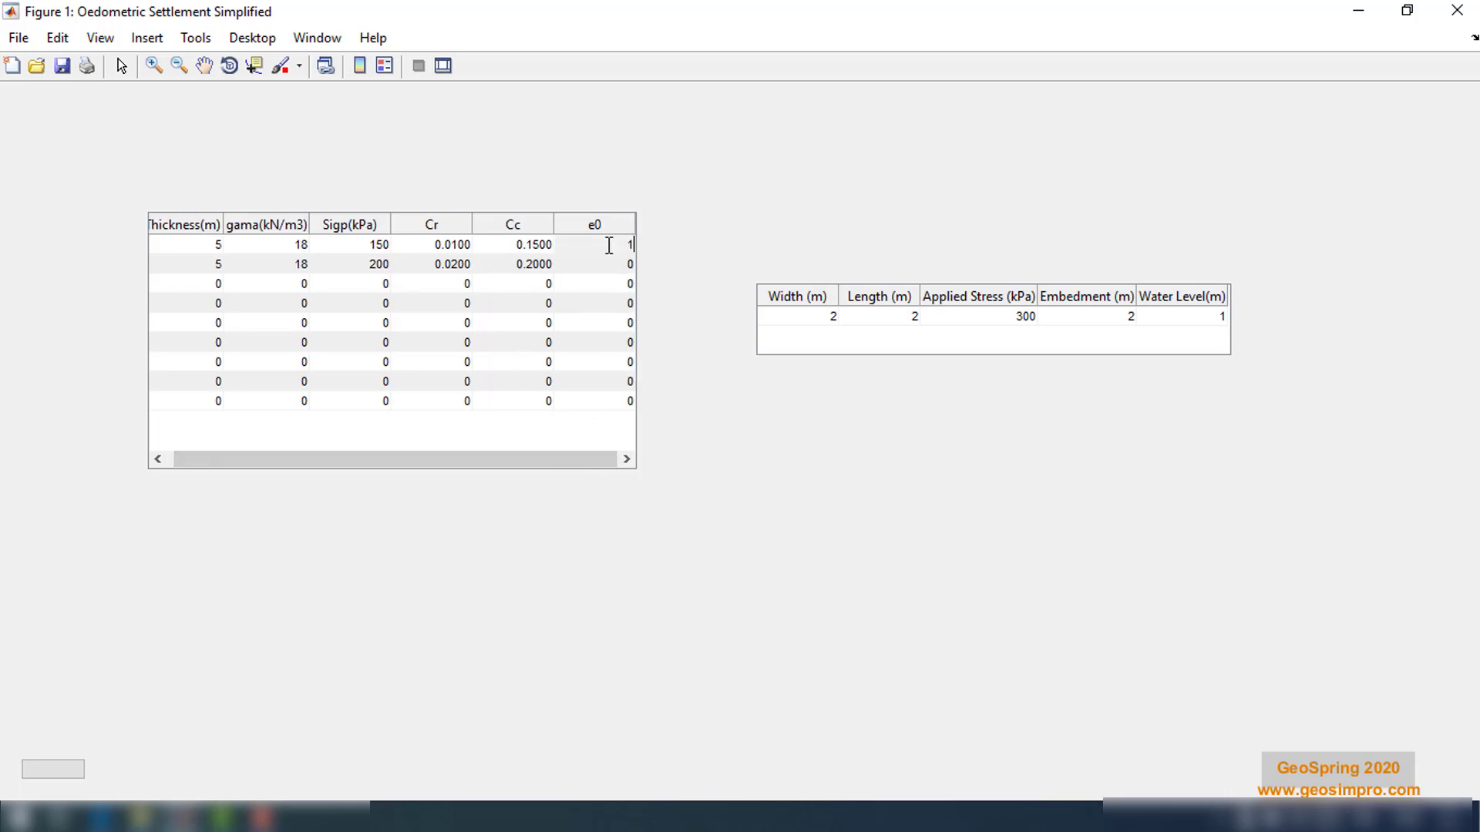
key("Return")
type("1")
key("Return")
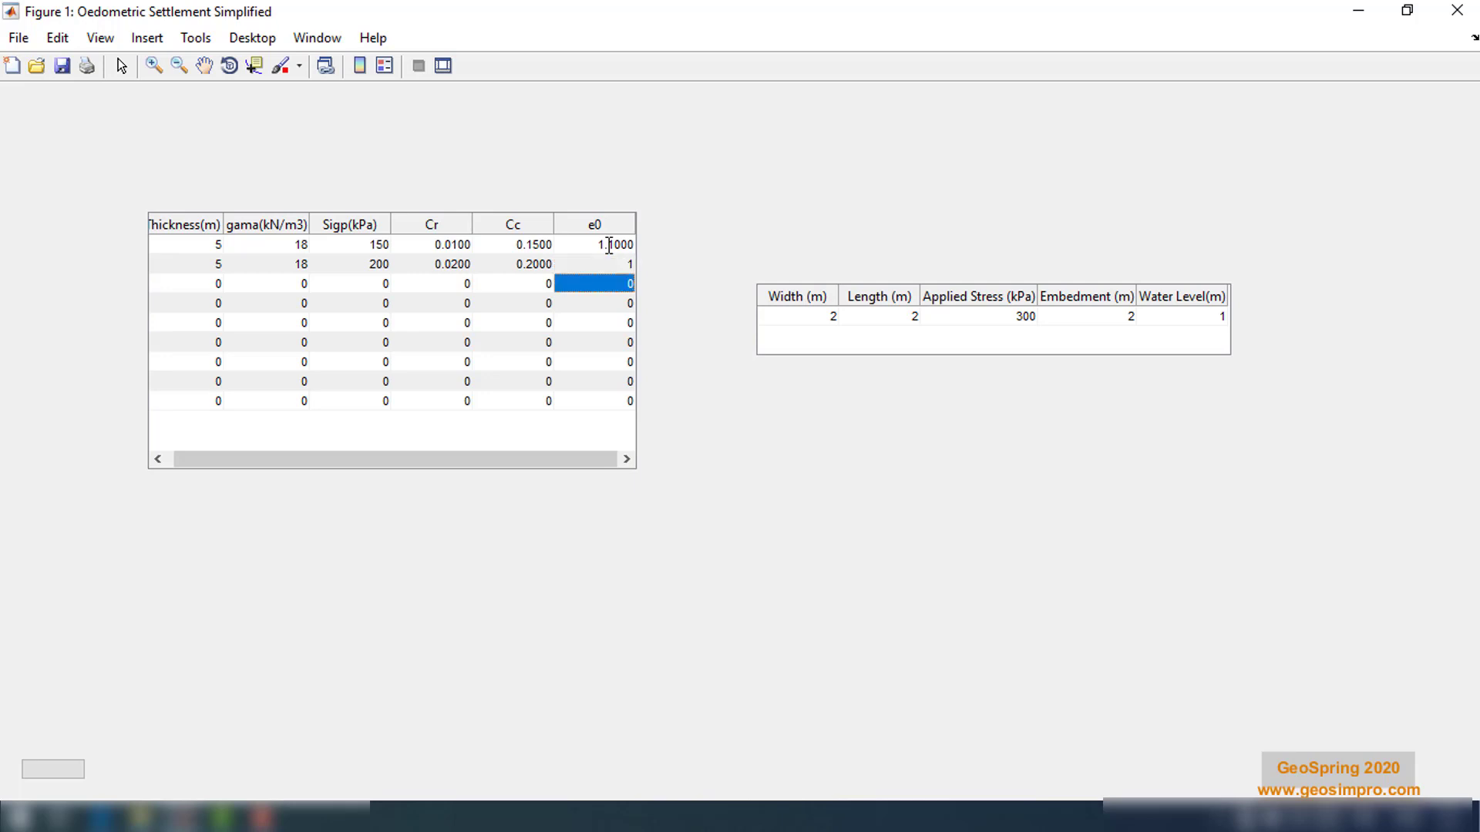
Set the footing width to 3 m, length to 3 m, and applied stress to 175 kPa
double_click(816, 321)
type("3")
key("Return")
double_click(913, 318)
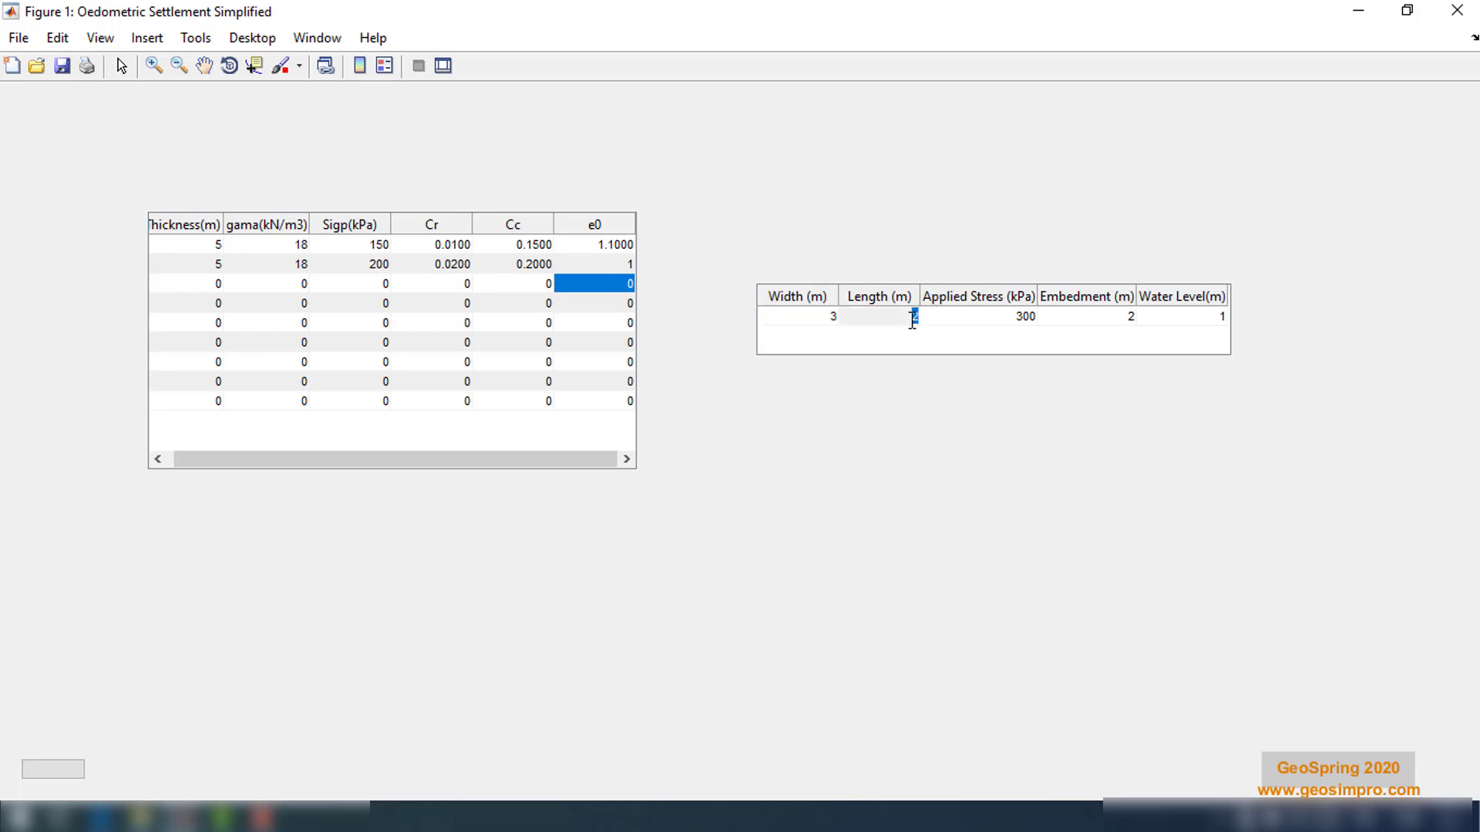
type("3")
key("Return")
double_click(1026, 317)
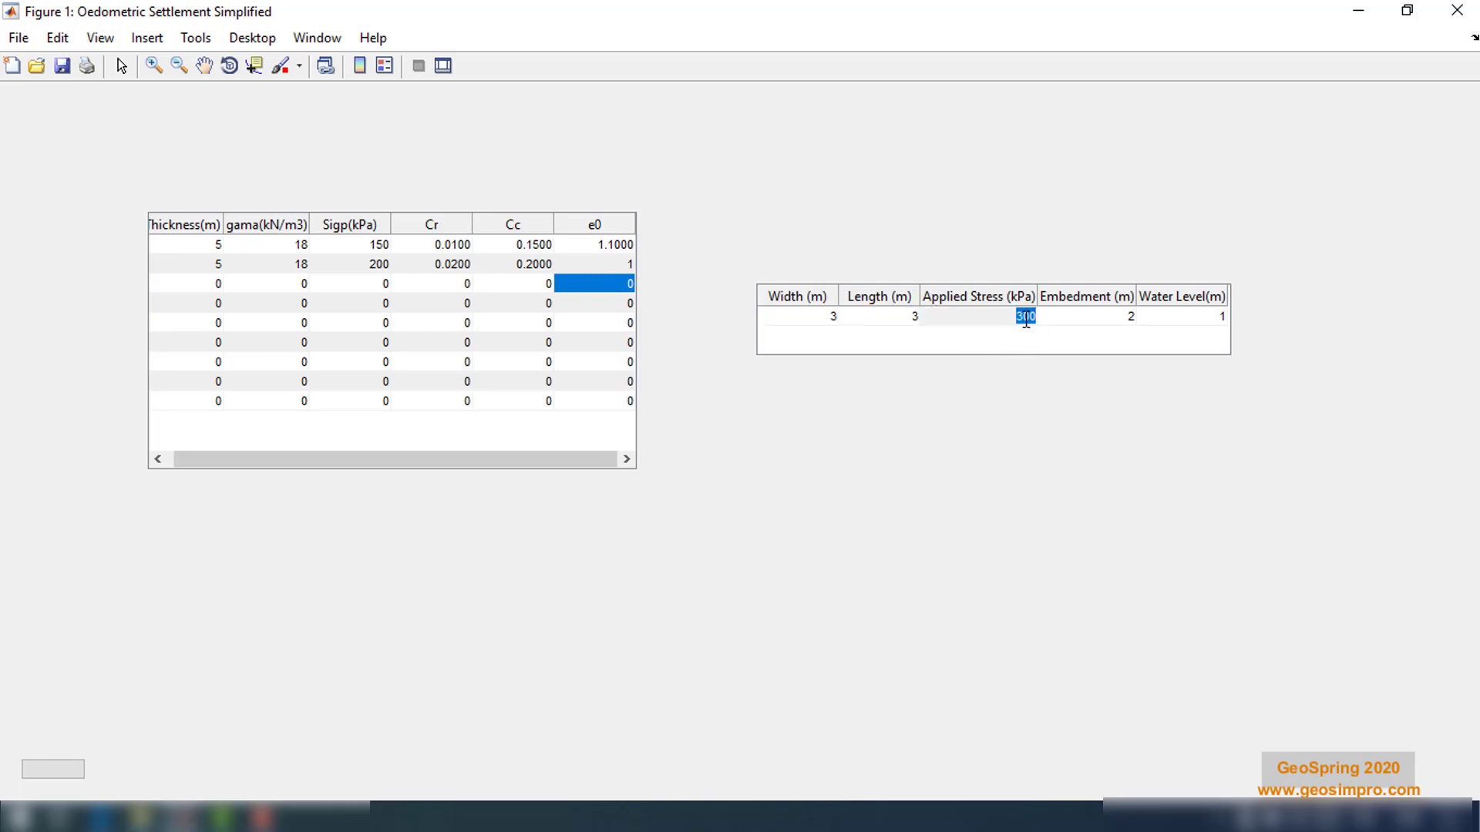
type("75")
key("Return")
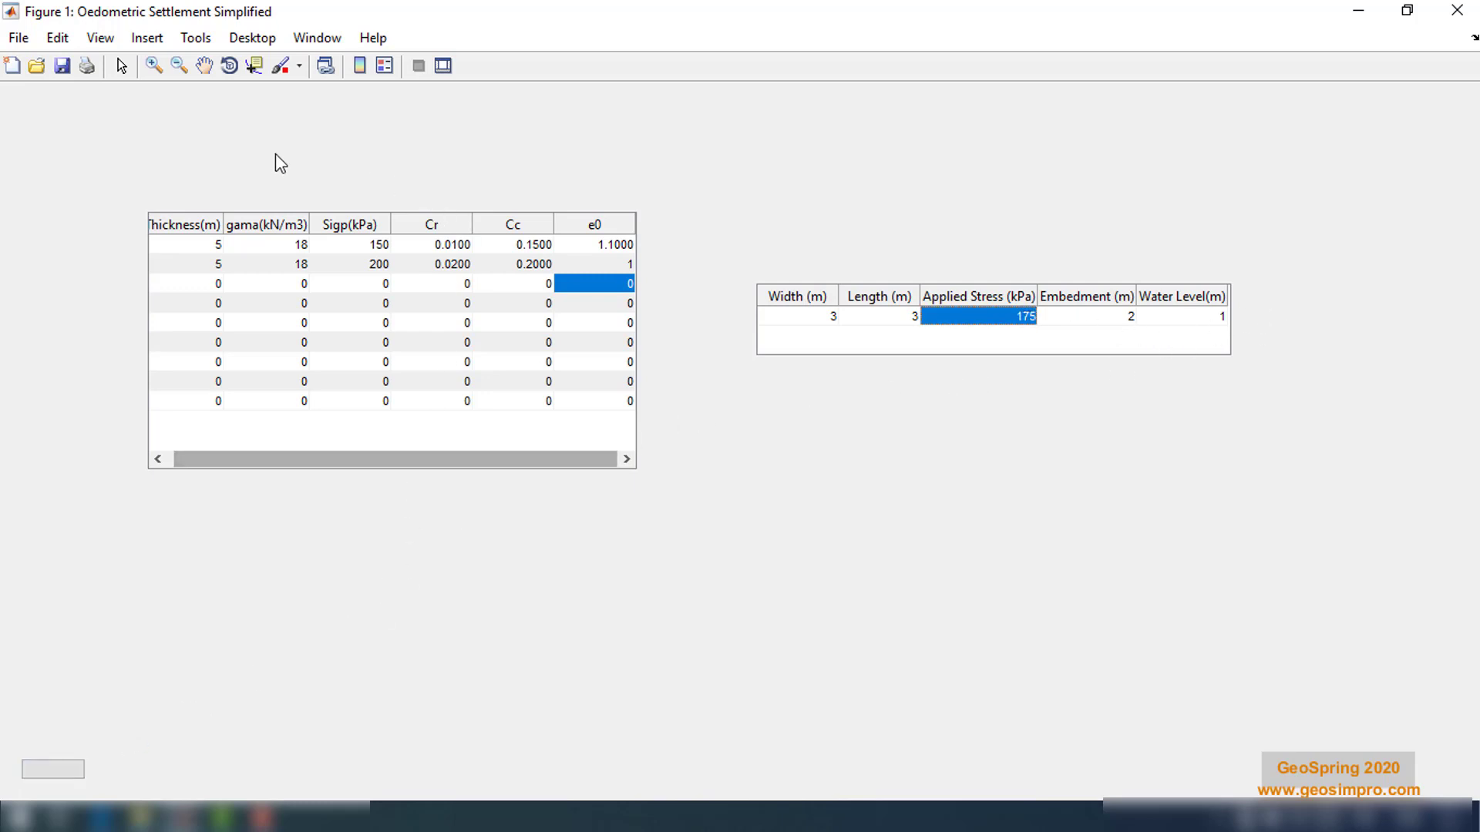
Run the calculation to plot the oedometric settlement along the footing width, then close the plot
left_click_drag(278, 461, 271, 461)
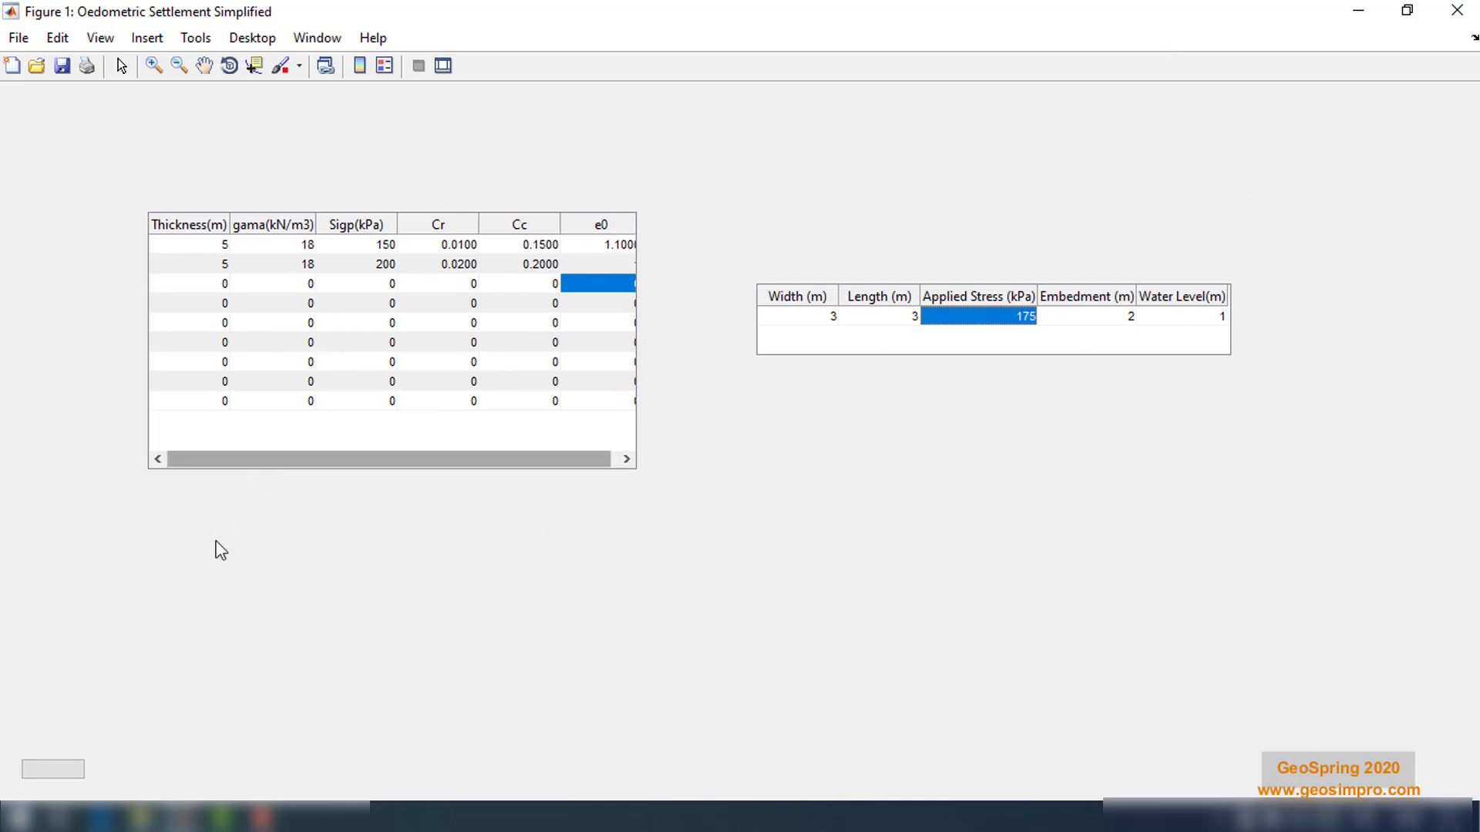
left_click(51, 769)
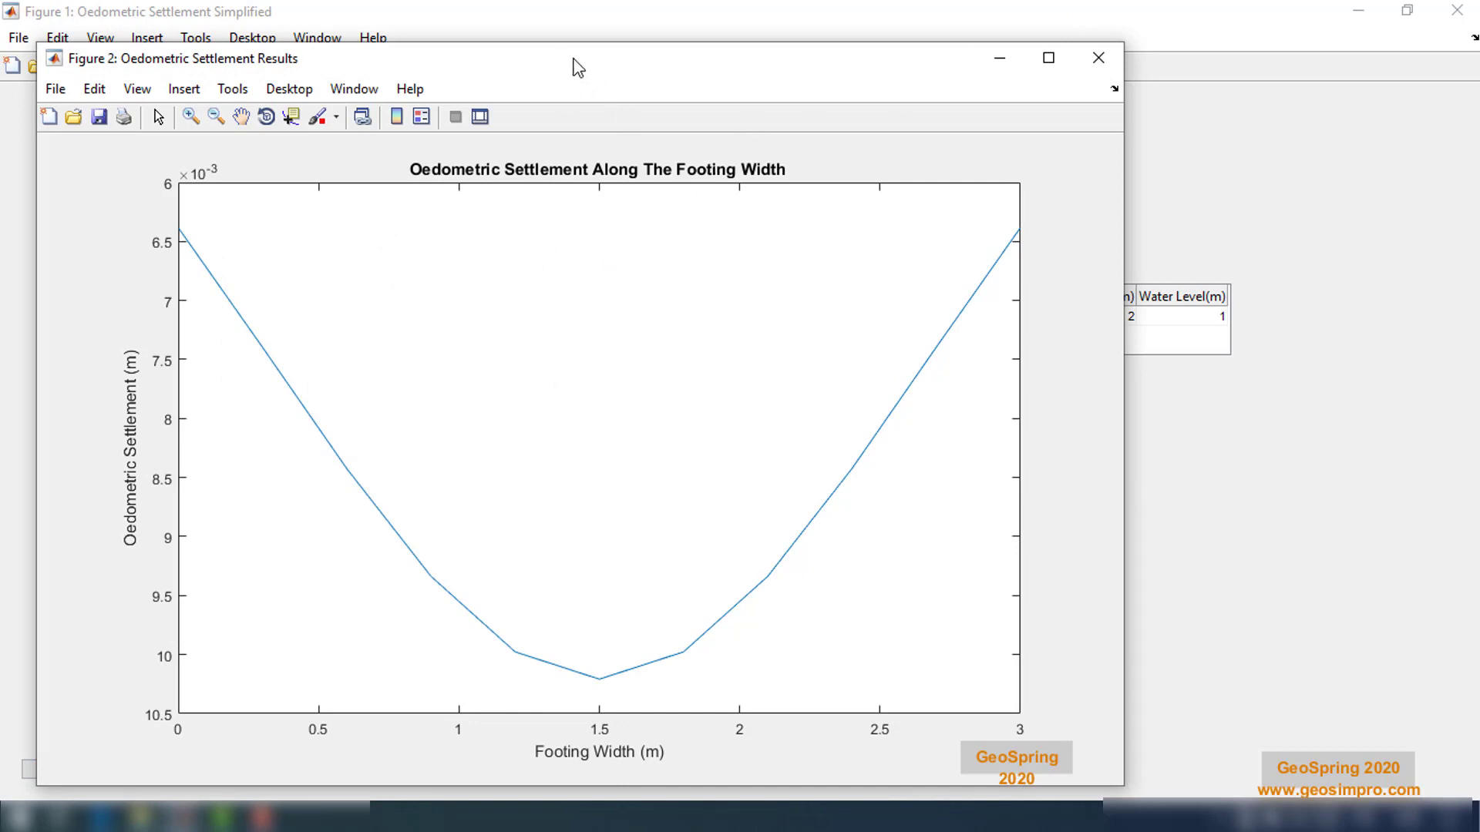
left_click_drag(578, 68, 685, 32)
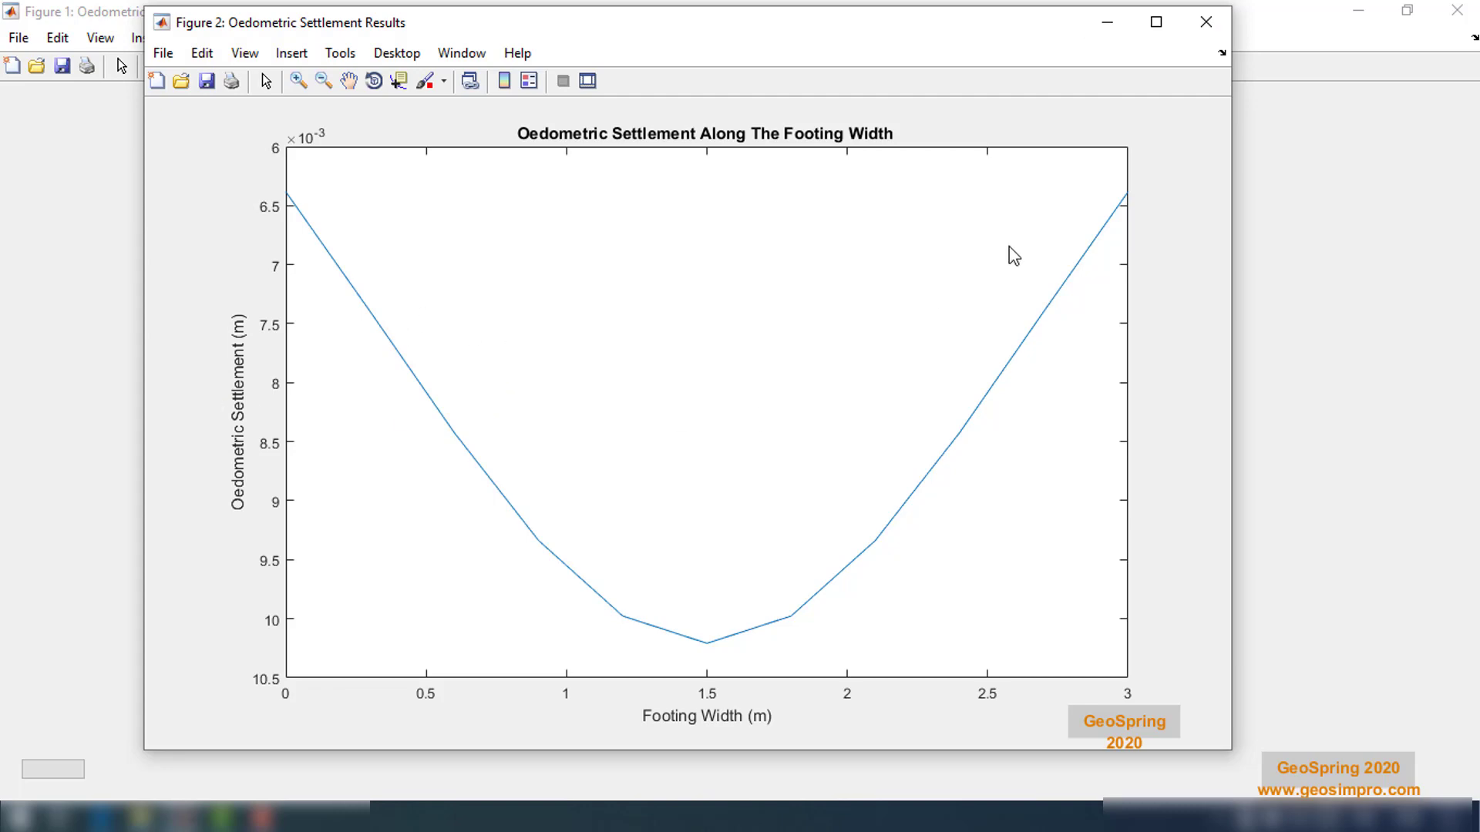
left_click(1206, 31)
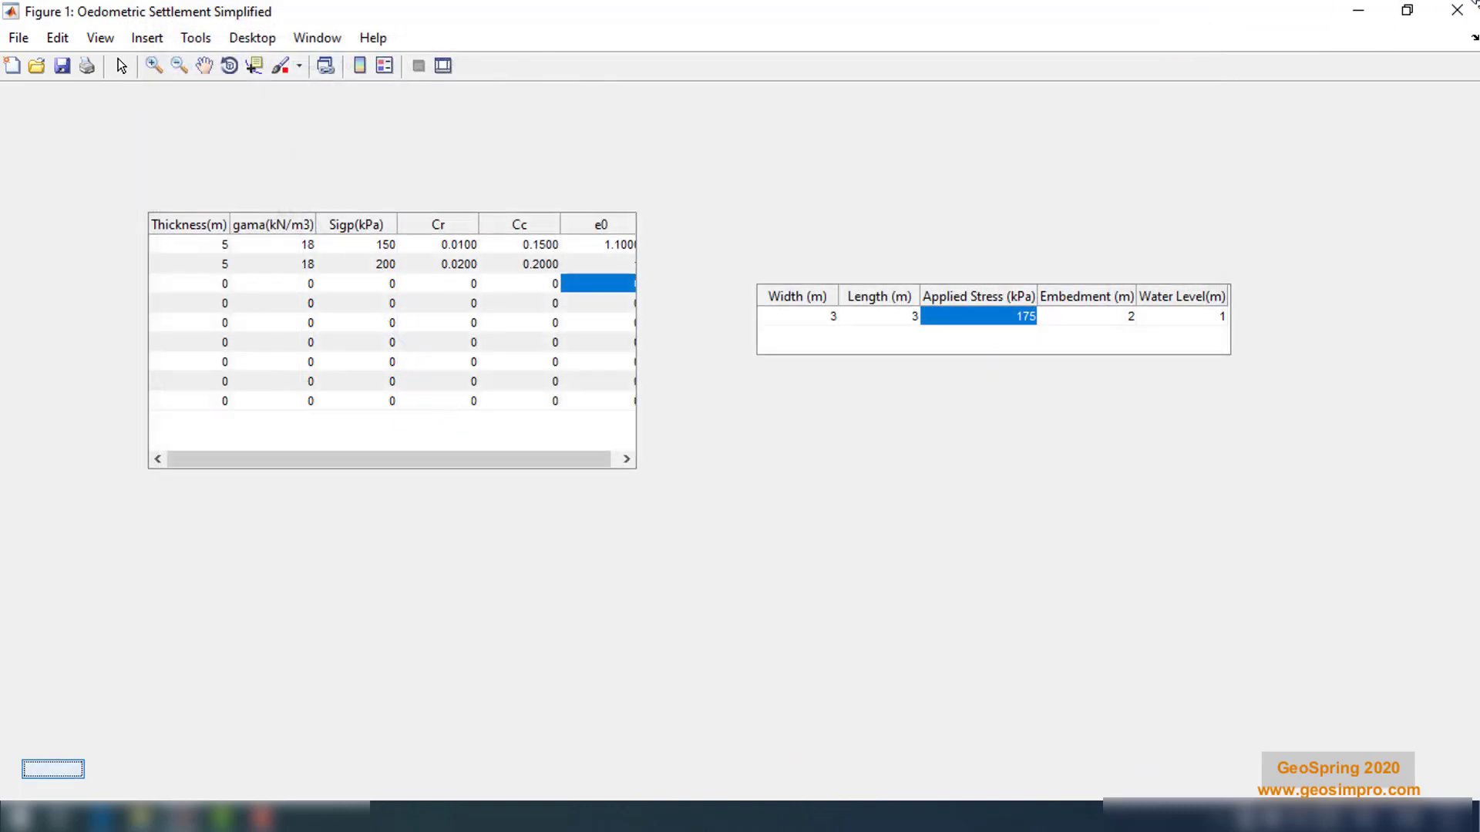
Close the oedometric window, open the Footings Group Short Term Settlement calculation, and maximize it
left_click(1453, 14)
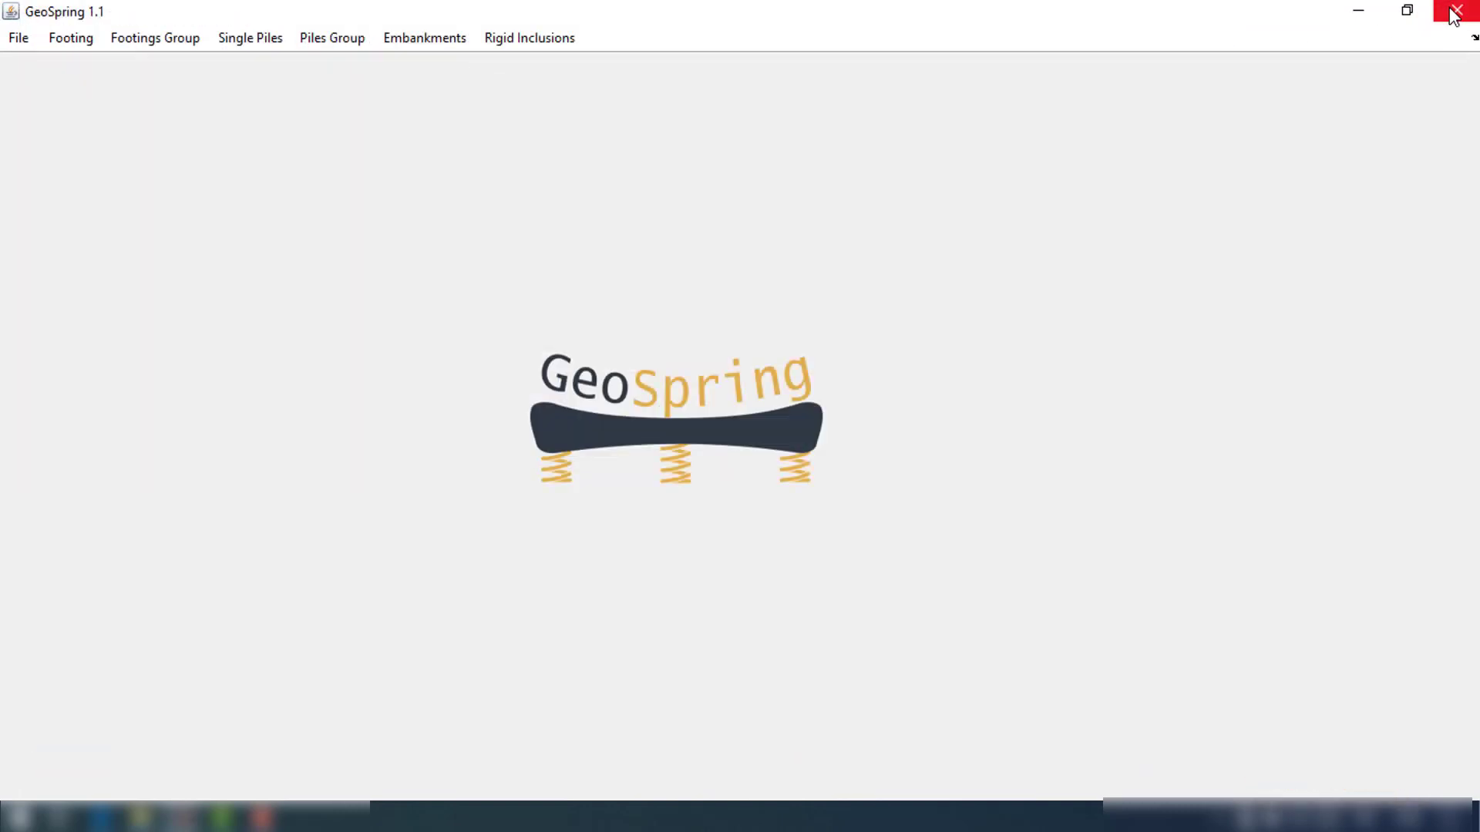
left_click(138, 41)
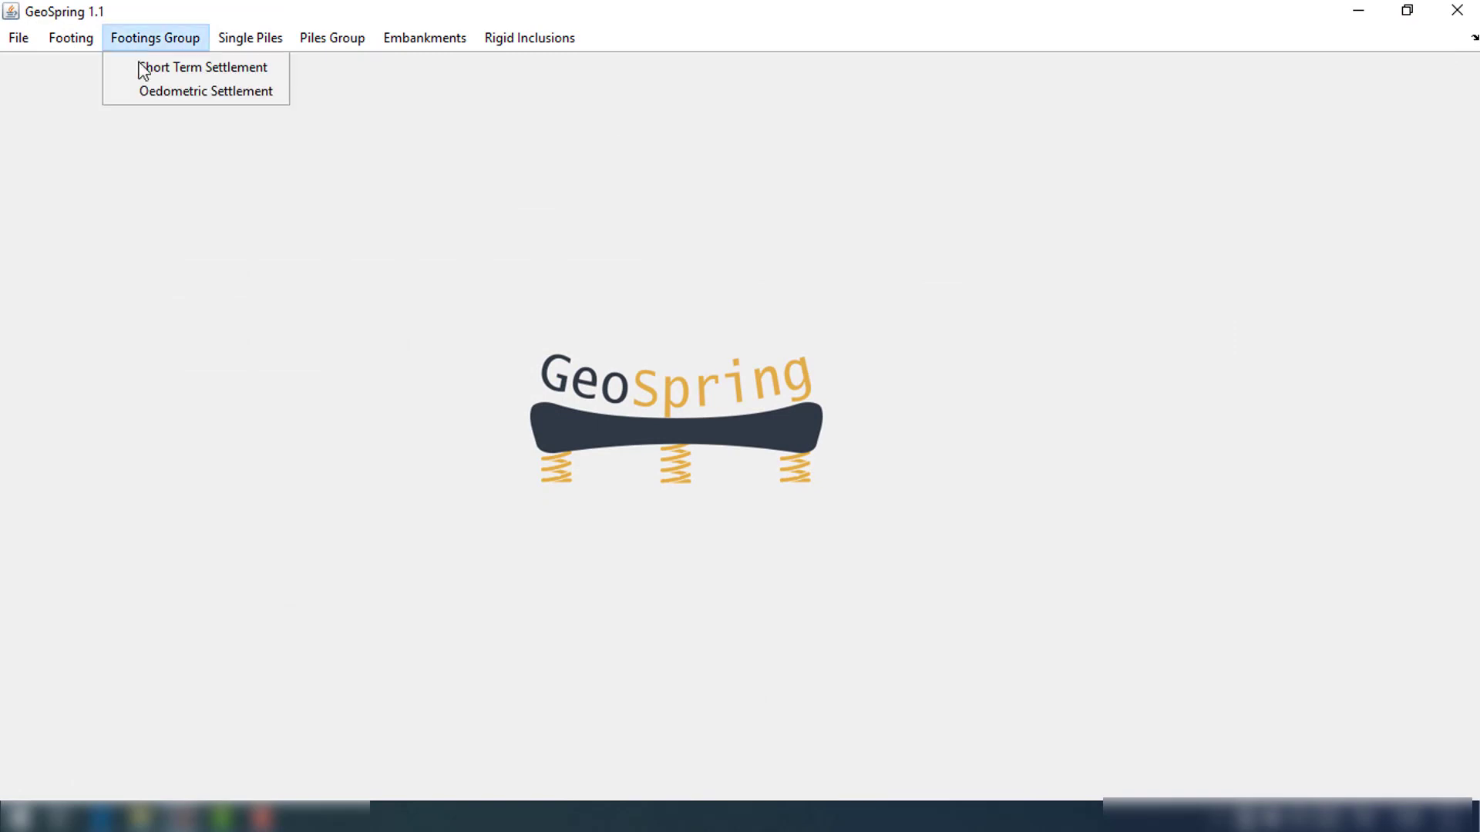
left_click(145, 68)
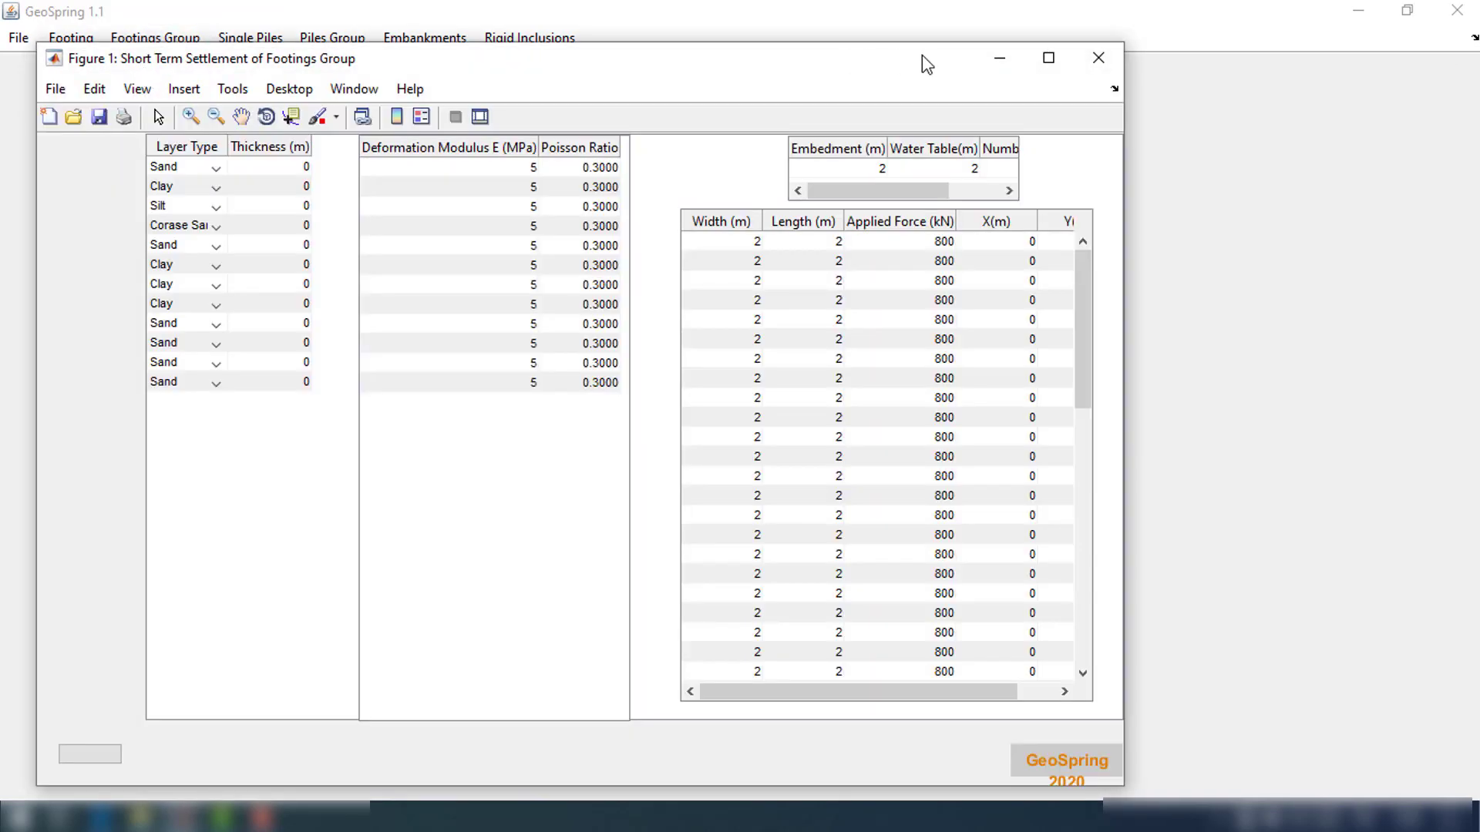
left_click(1048, 58)
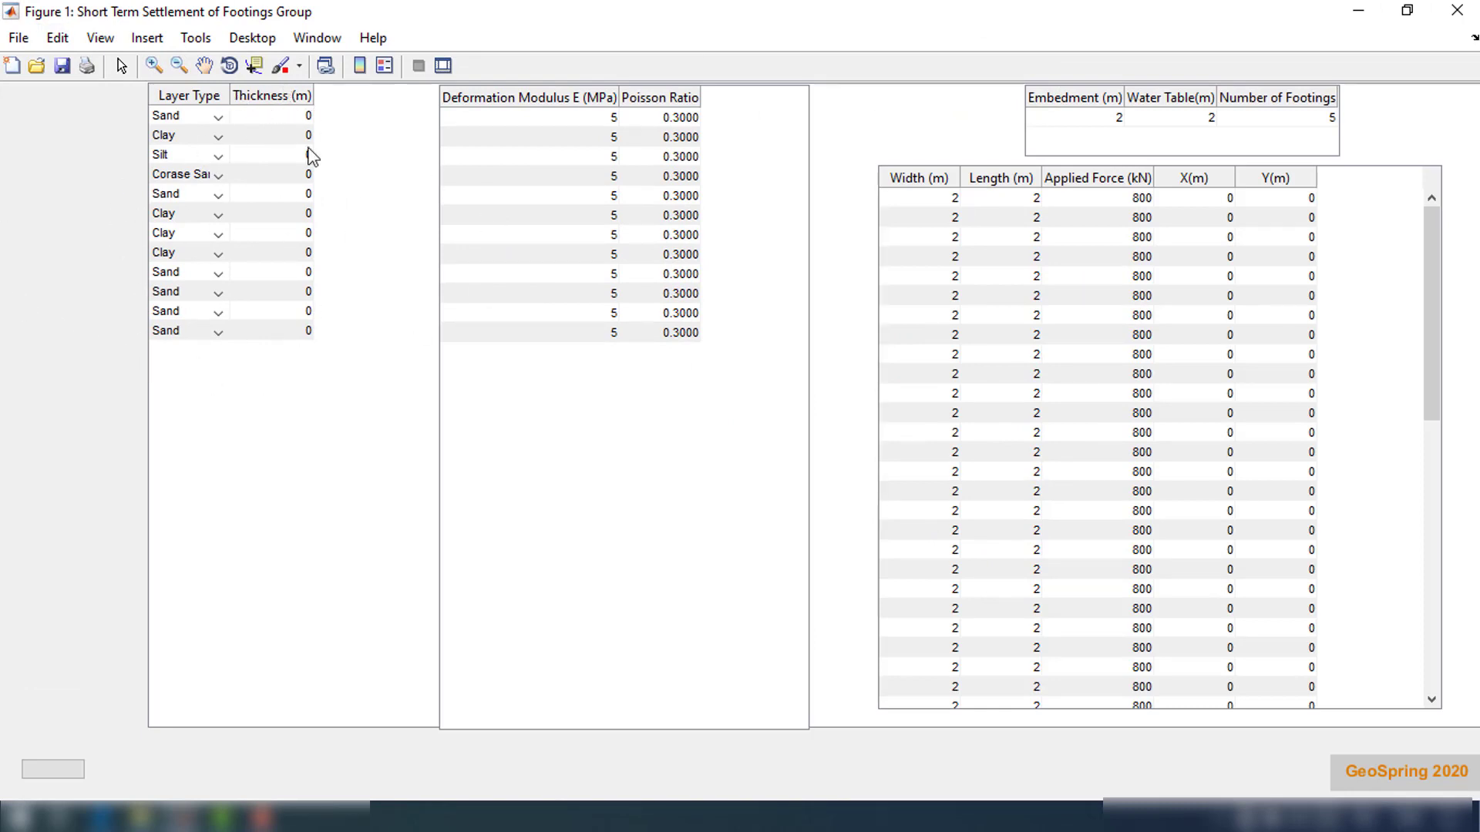
Set the first layer type to Sand, the first two thicknesses to 5 and 6 m, and deformation moduli to 15 and 25 MPa
left_click(194, 115)
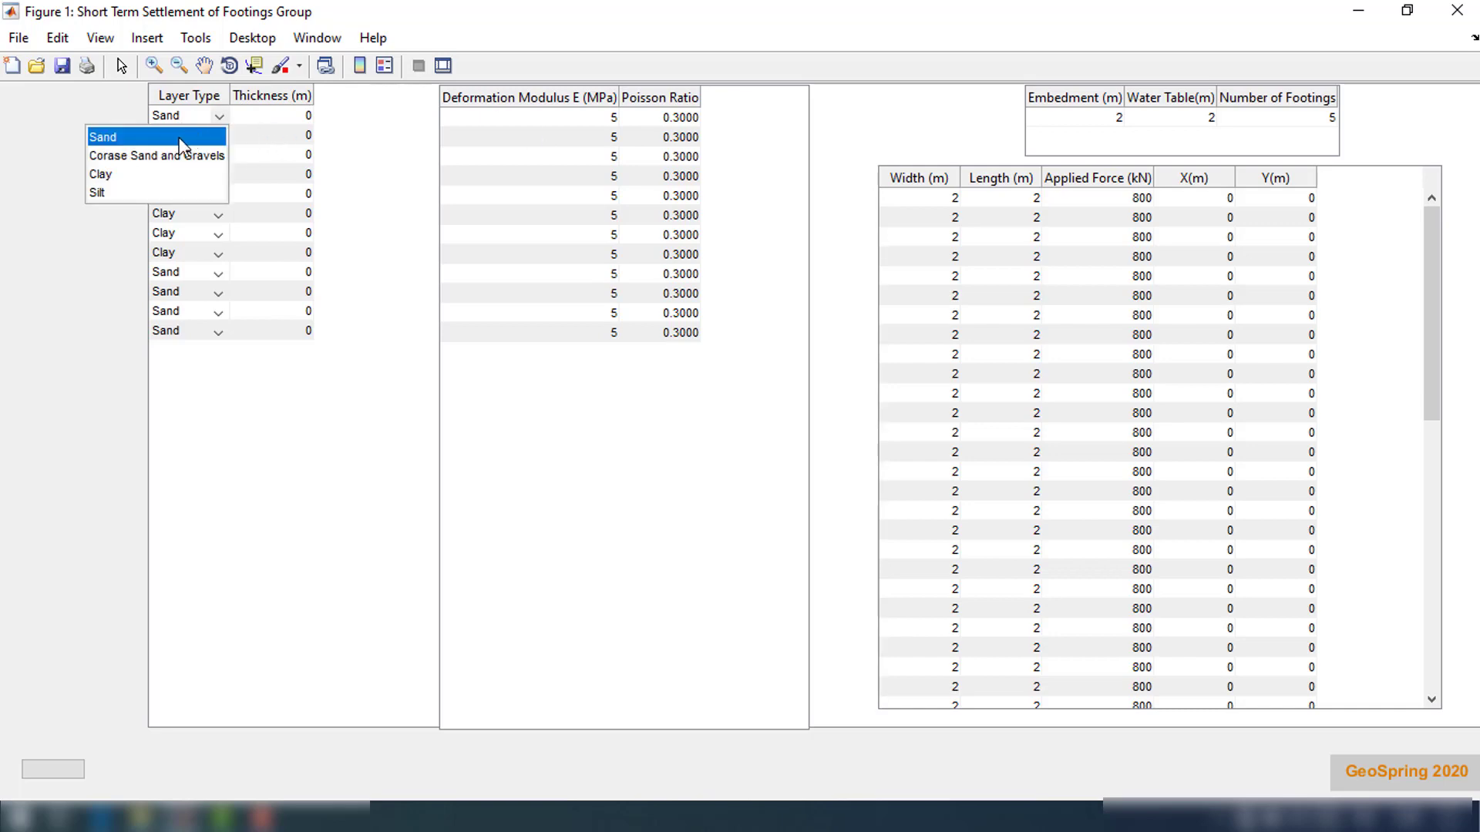
left_click(179, 137)
double_click(307, 115)
type("5")
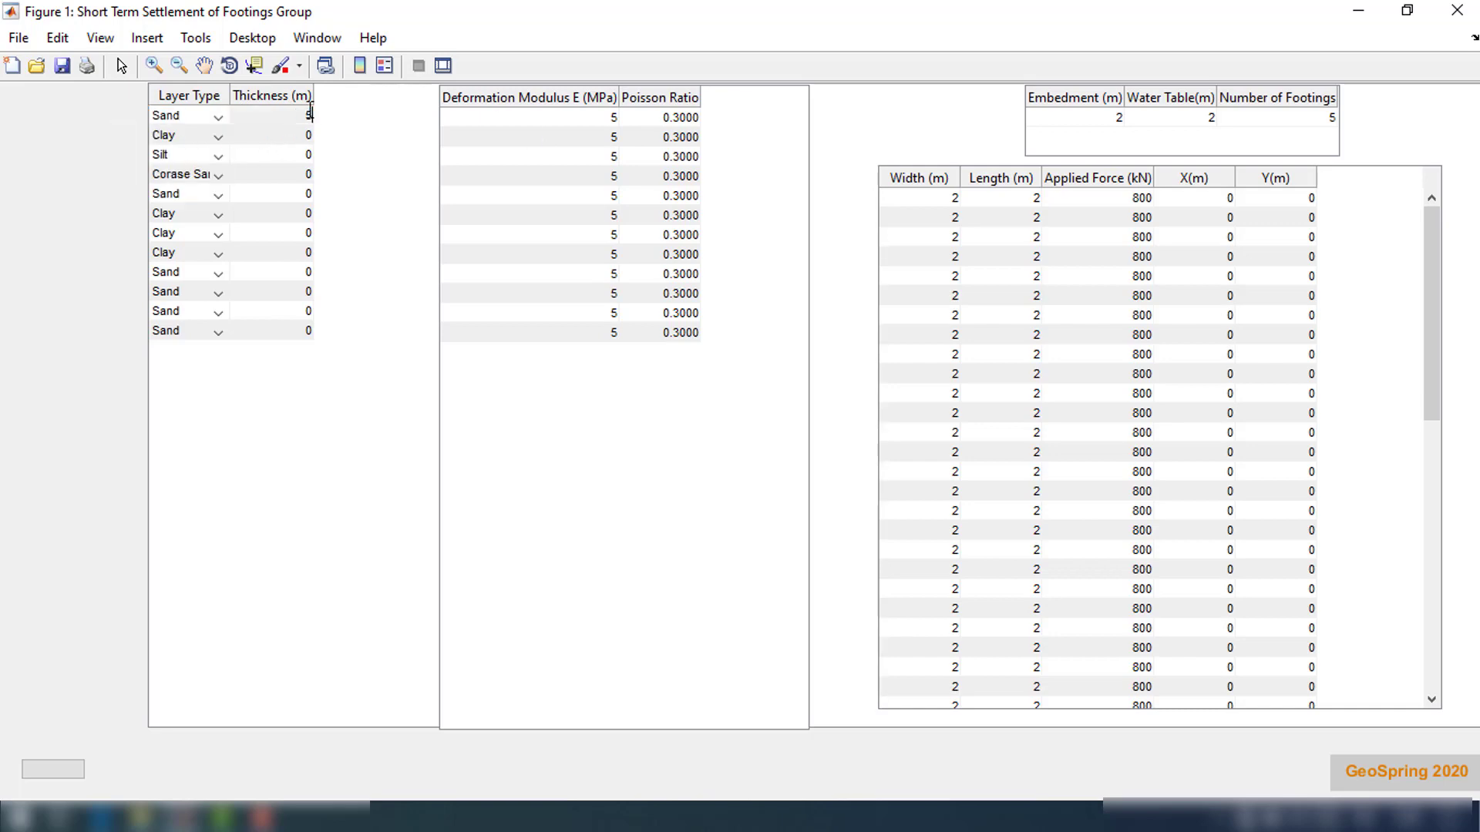
key("Return")
type("6")
key("Return")
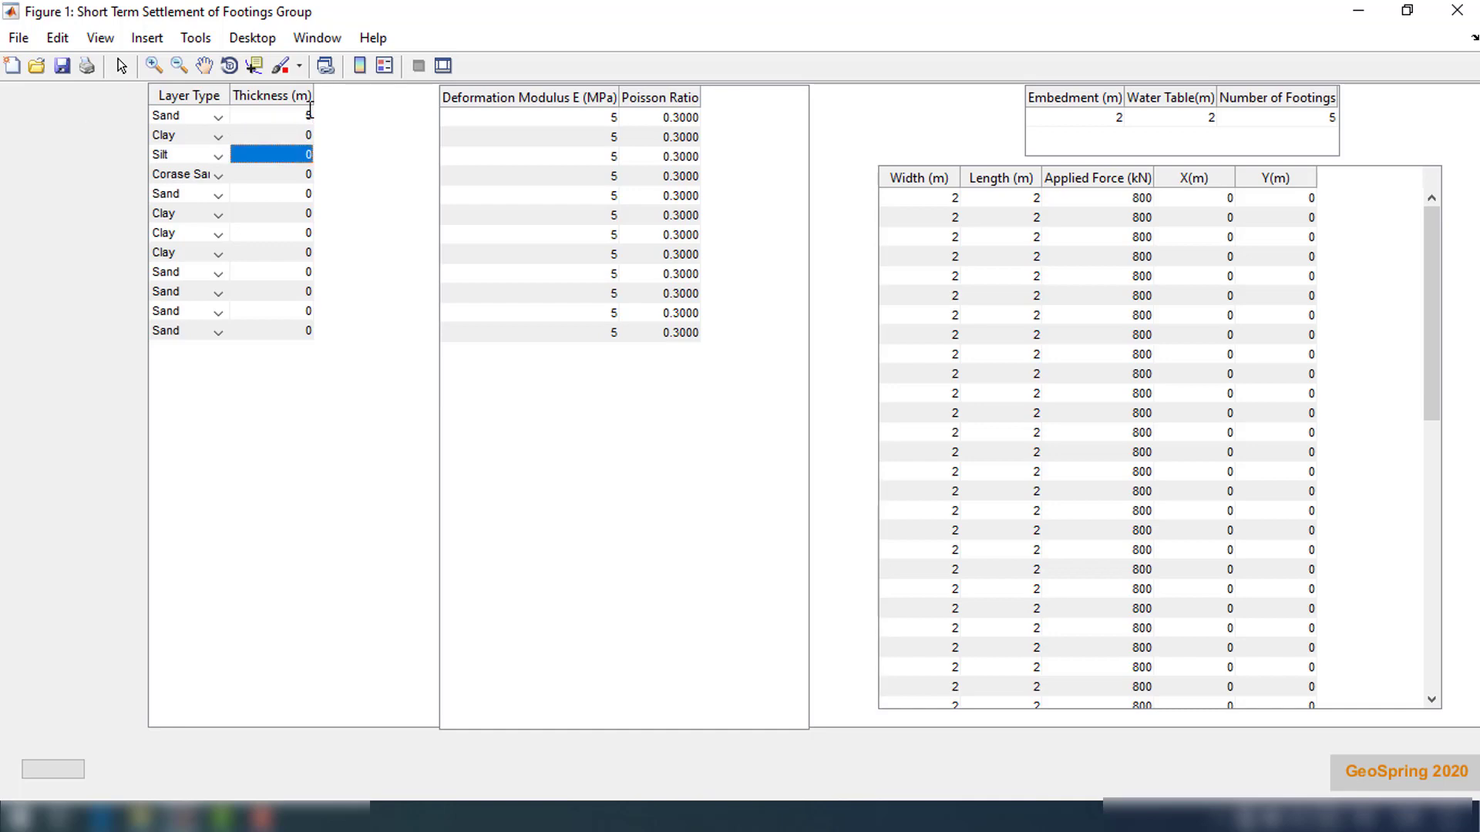
double_click(599, 120)
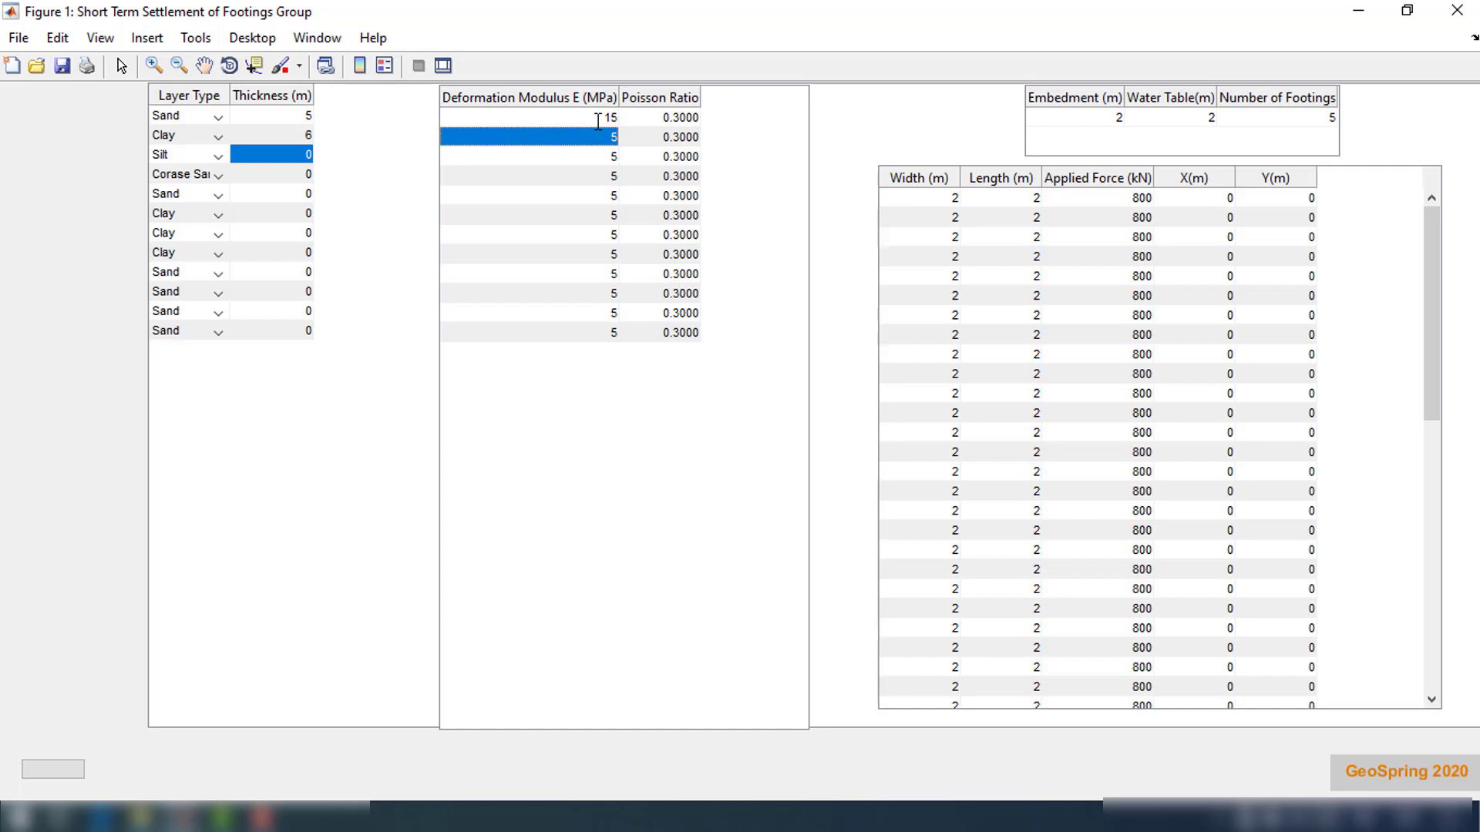
type("25")
key("Return")
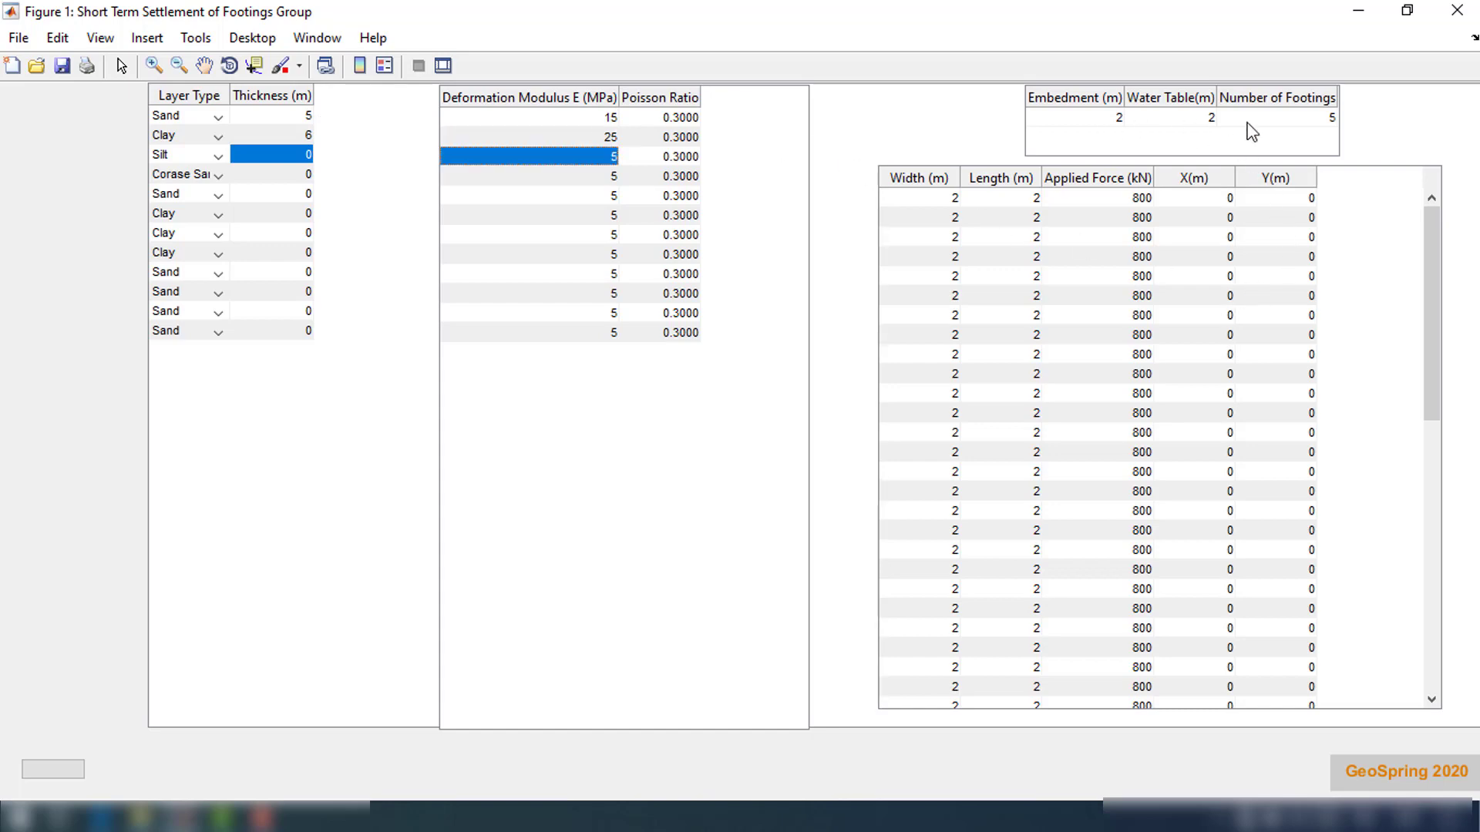
Set the number of footings to 4 and the second footing's width and length to 3 m
double_click(1327, 118)
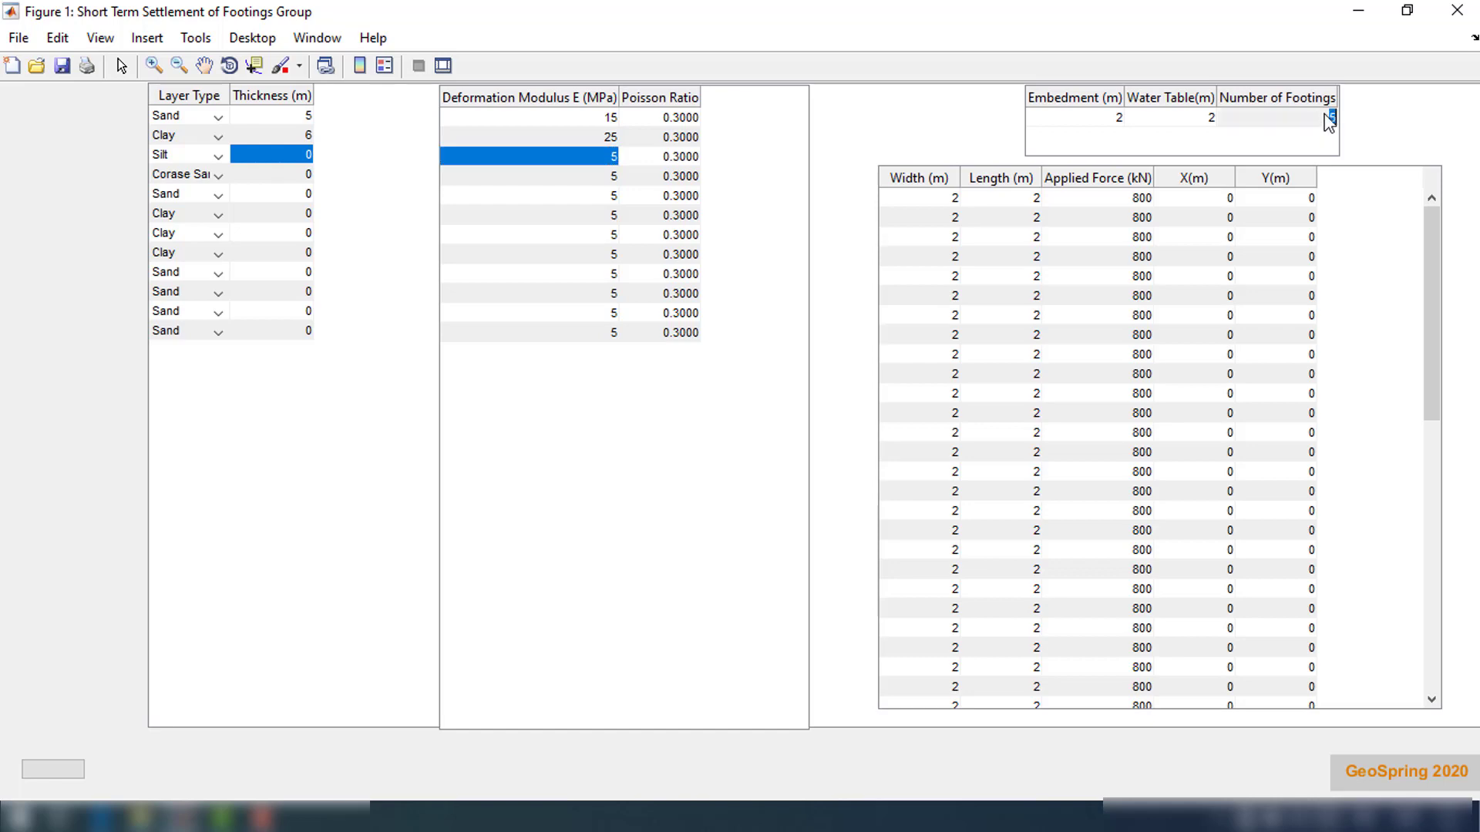
type("4")
key("Return")
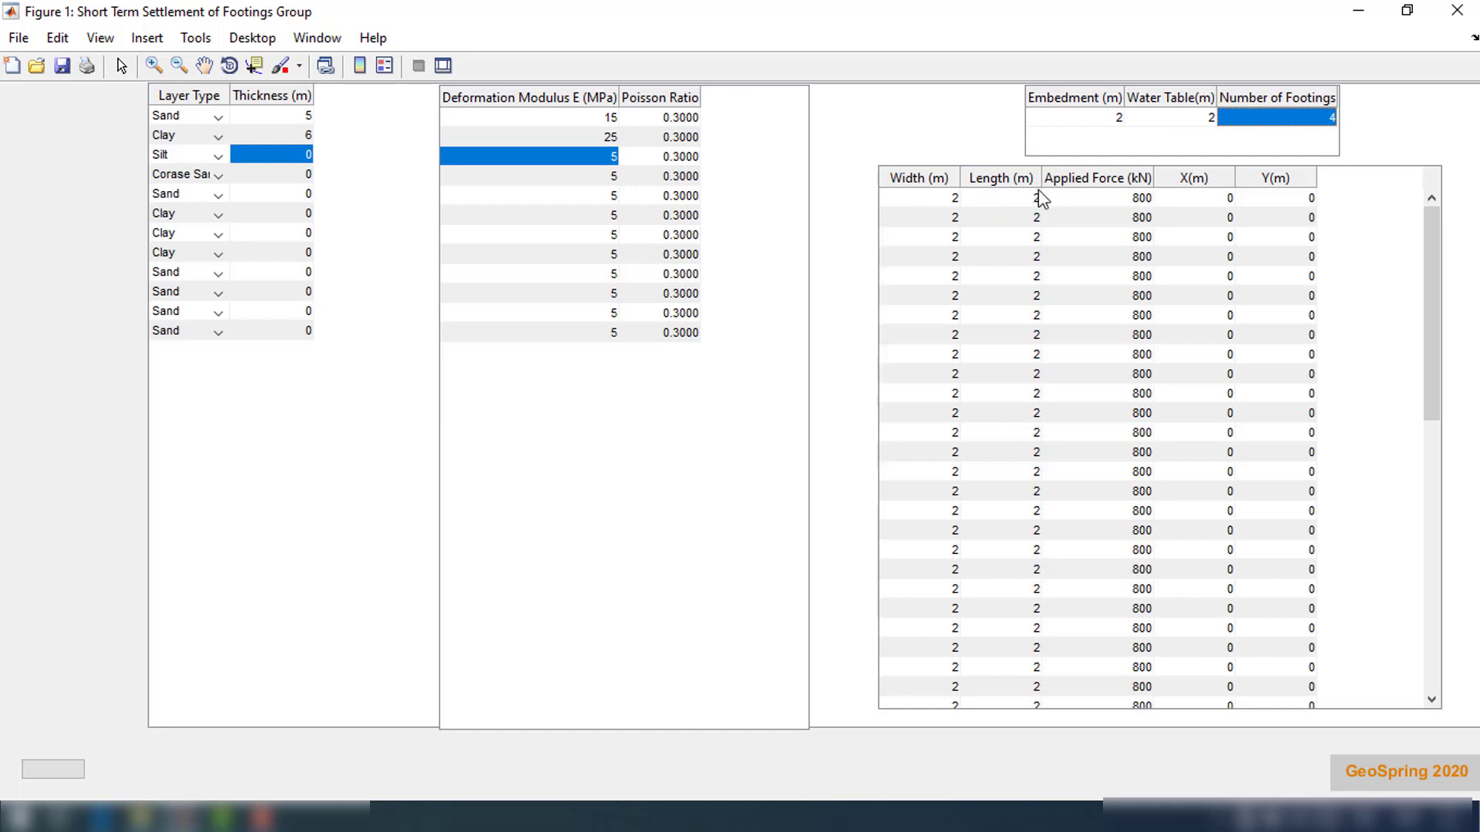
double_click(954, 198)
double_click(1034, 198)
double_click(1024, 221)
double_click(954, 216)
type("3")
key("Return")
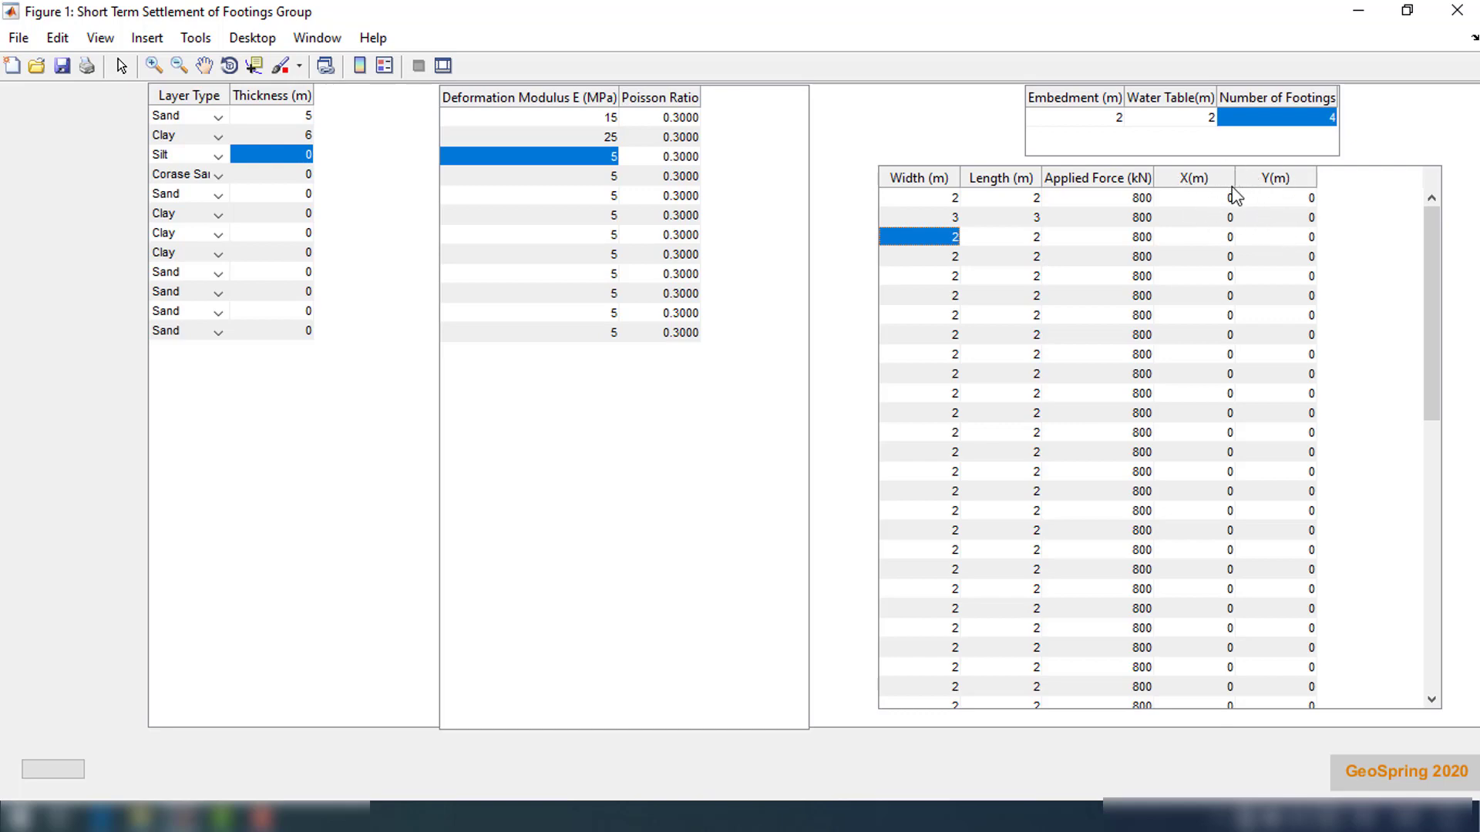
Position the footings: second footing at Y 2 m, third at X 2 m, fourth at X 2 m and Y 2 m
double_click(1310, 217)
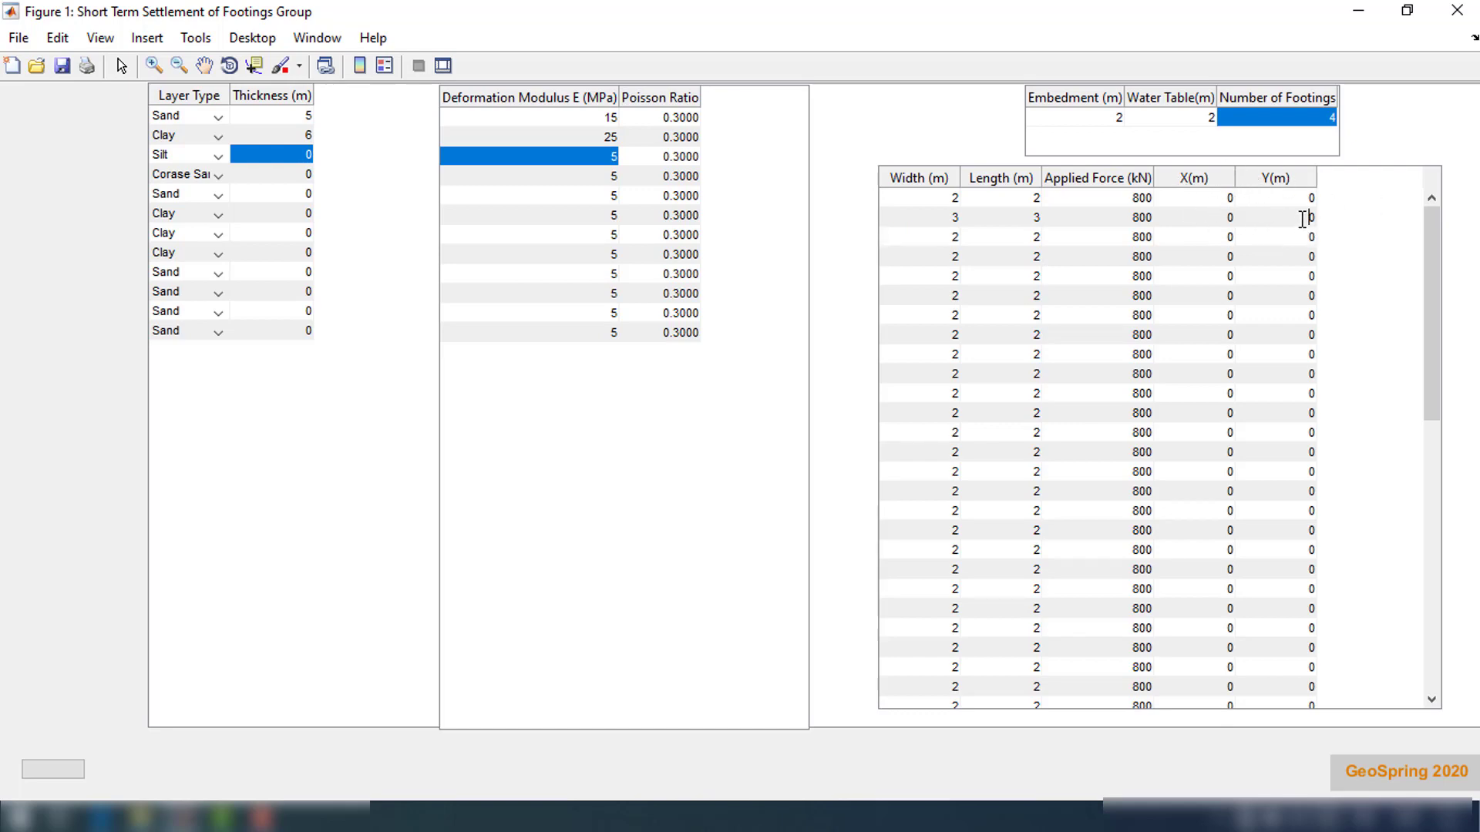
type("2")
key("Return")
key("Left")
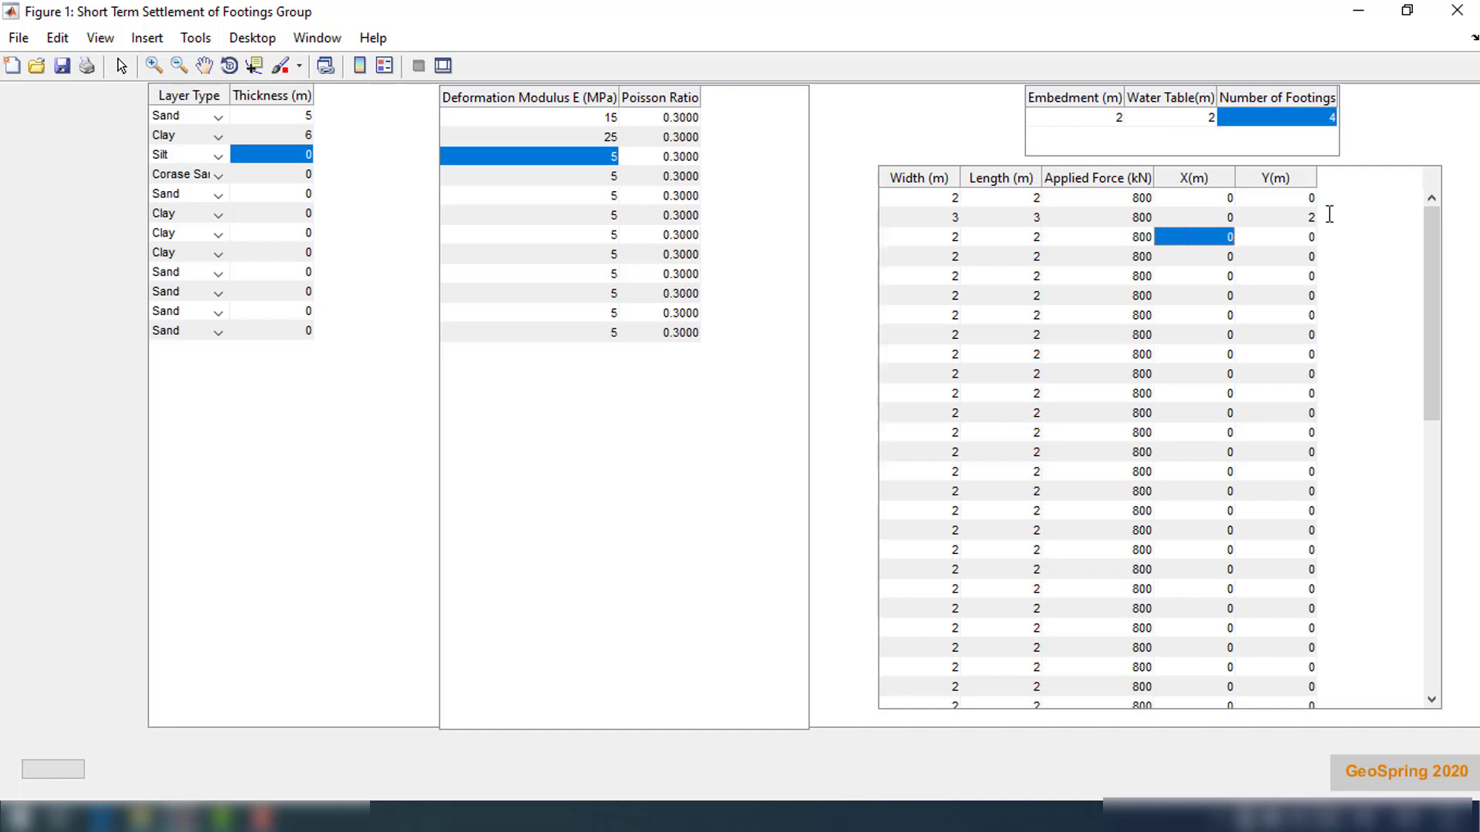
type("2")
key("Return")
type("2")
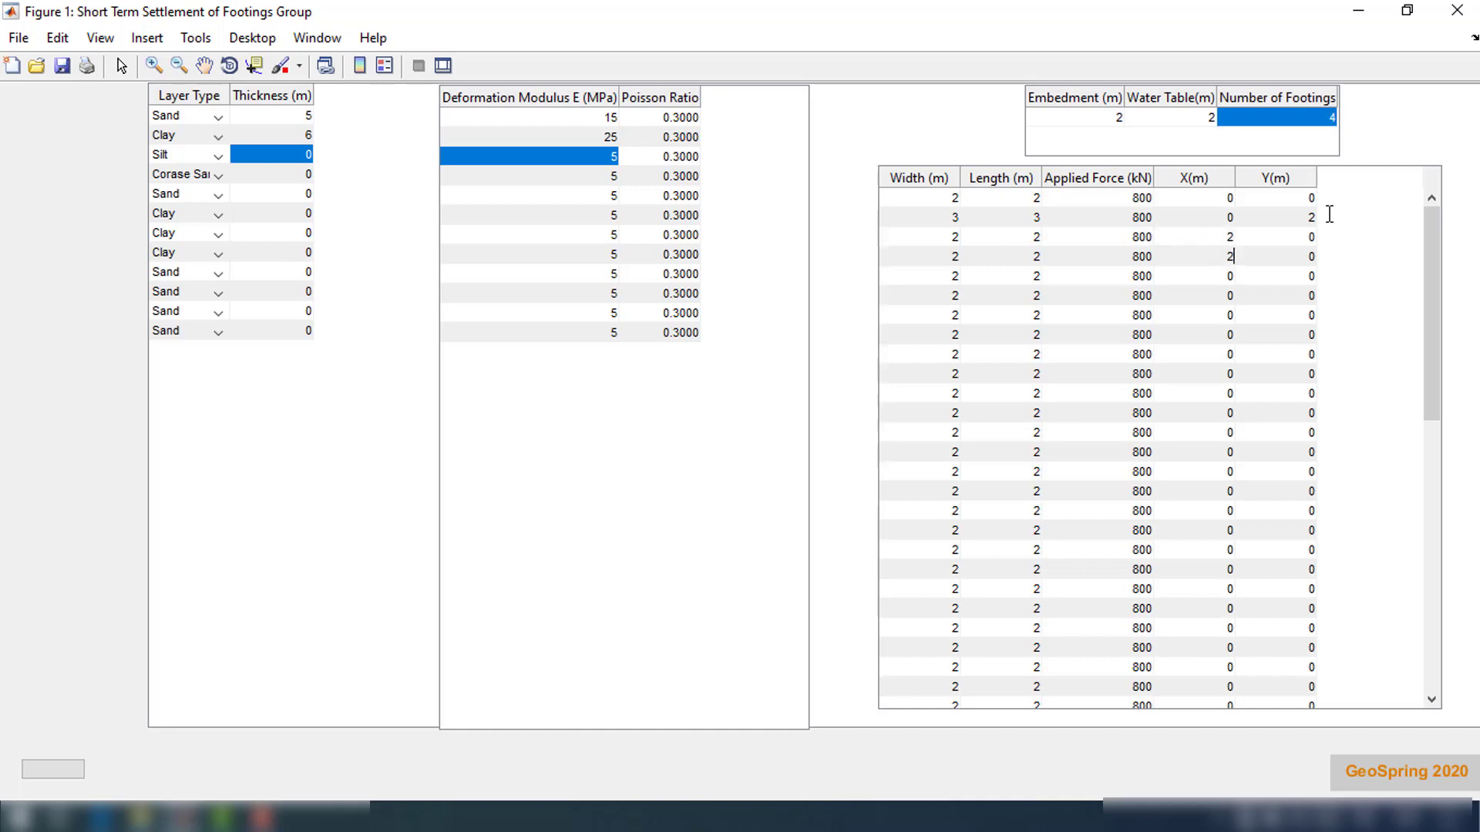
key("Return")
key("Right")
key("Up")
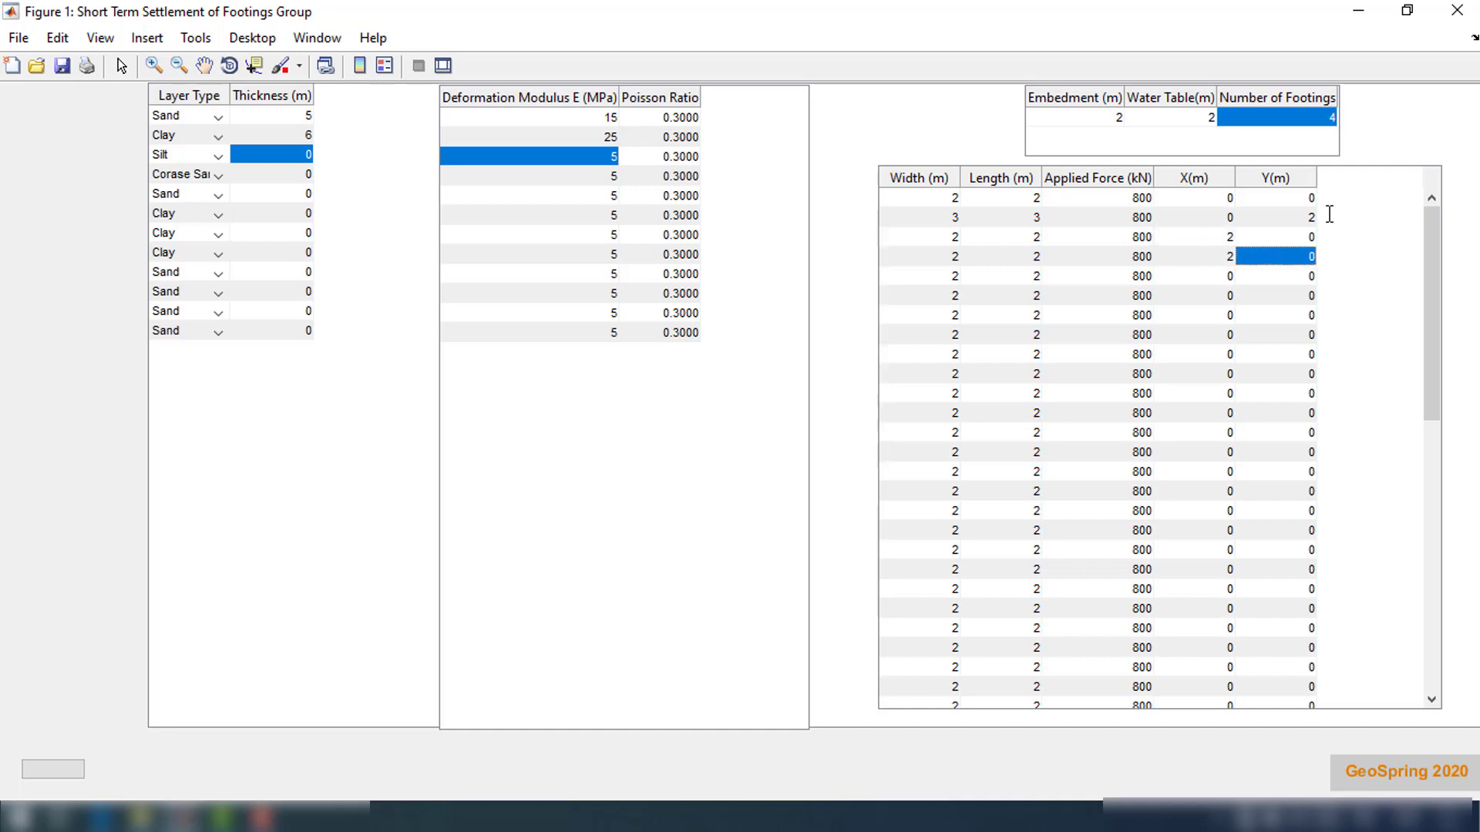
type("2")
key("Return")
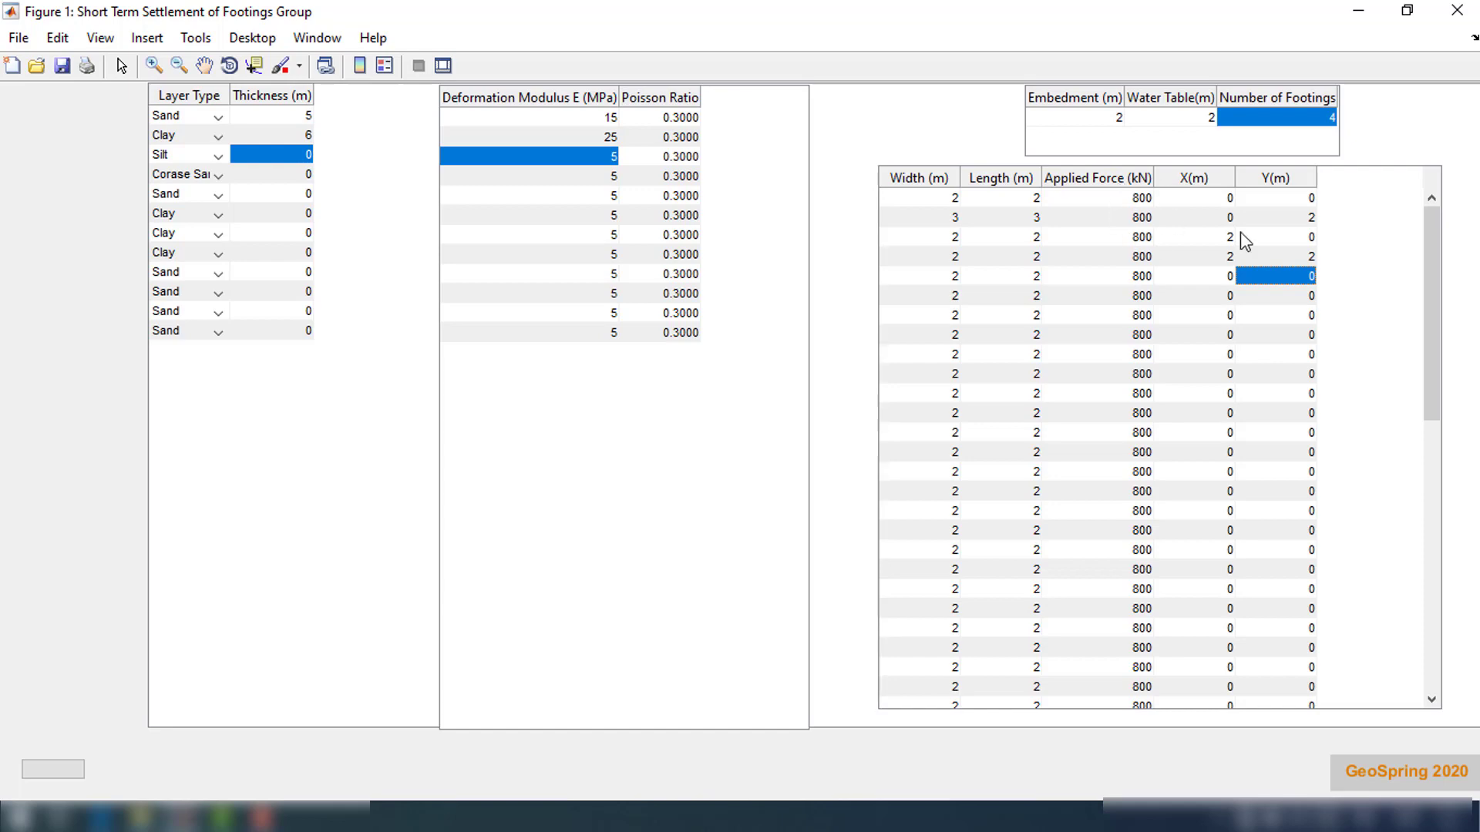
Set the first footing's applied force to 1500 kN
double_click(1125, 199)
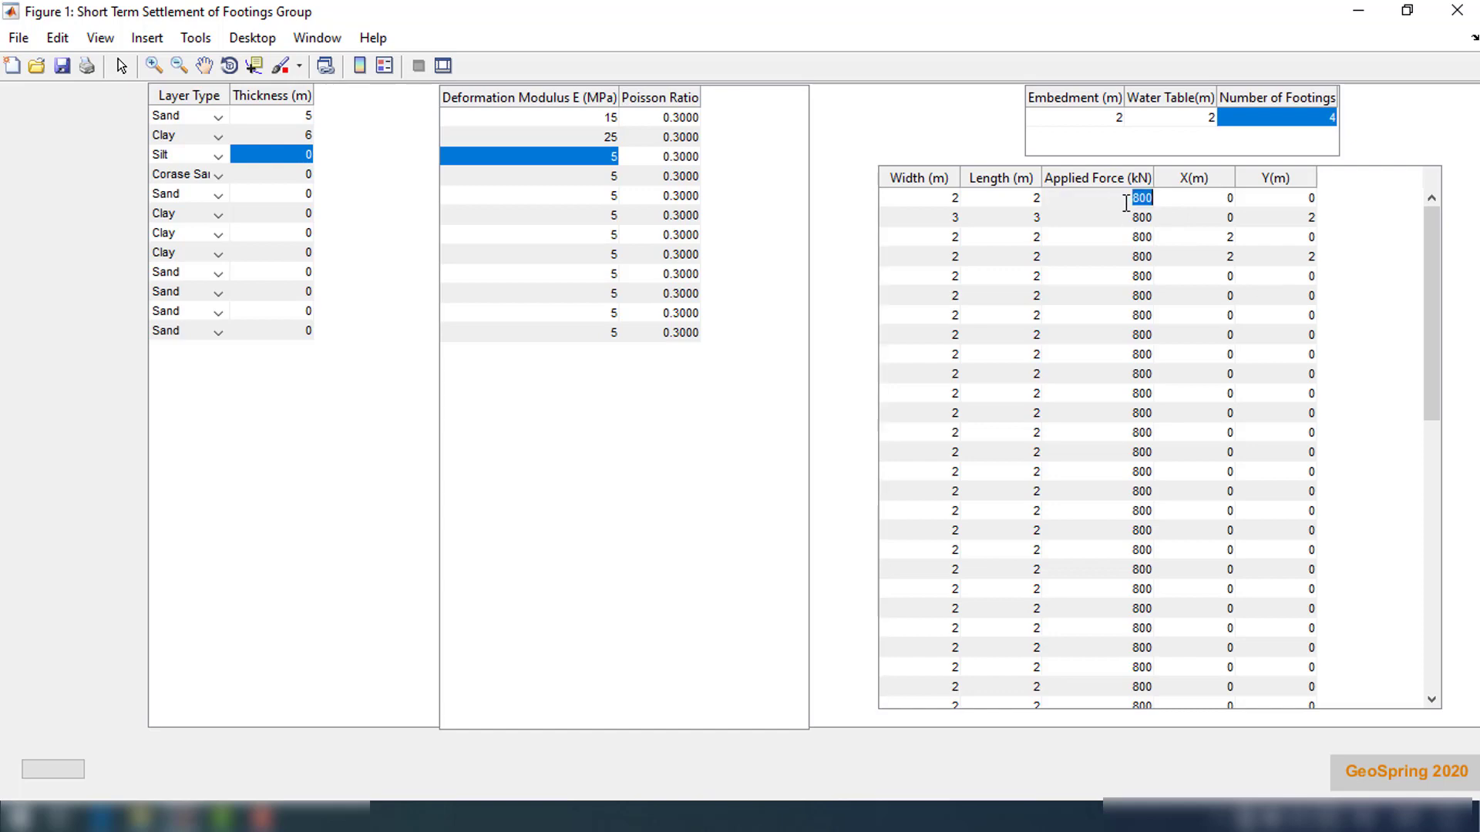
type("1500")
key("Return")
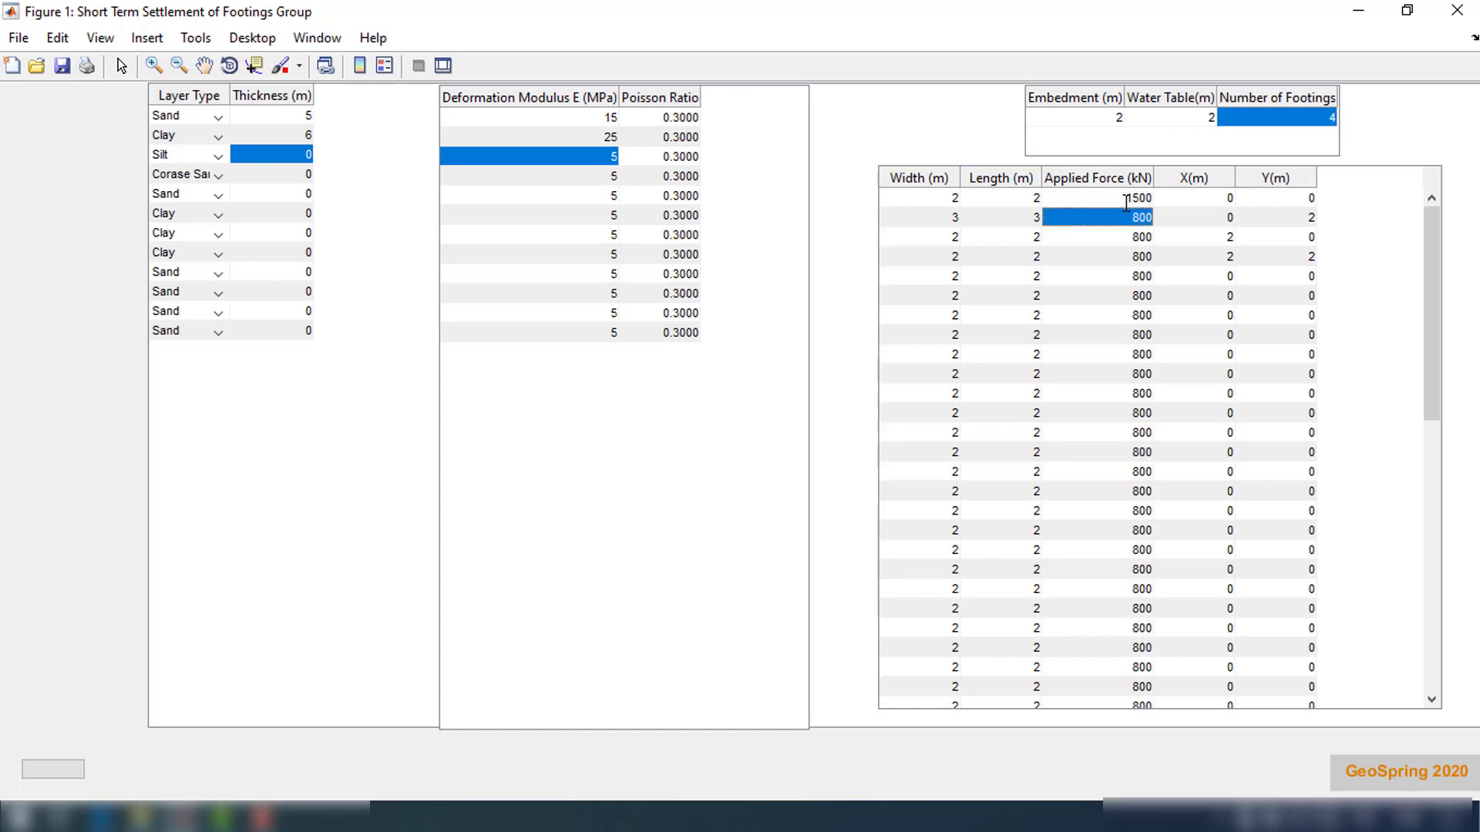
key("Down")
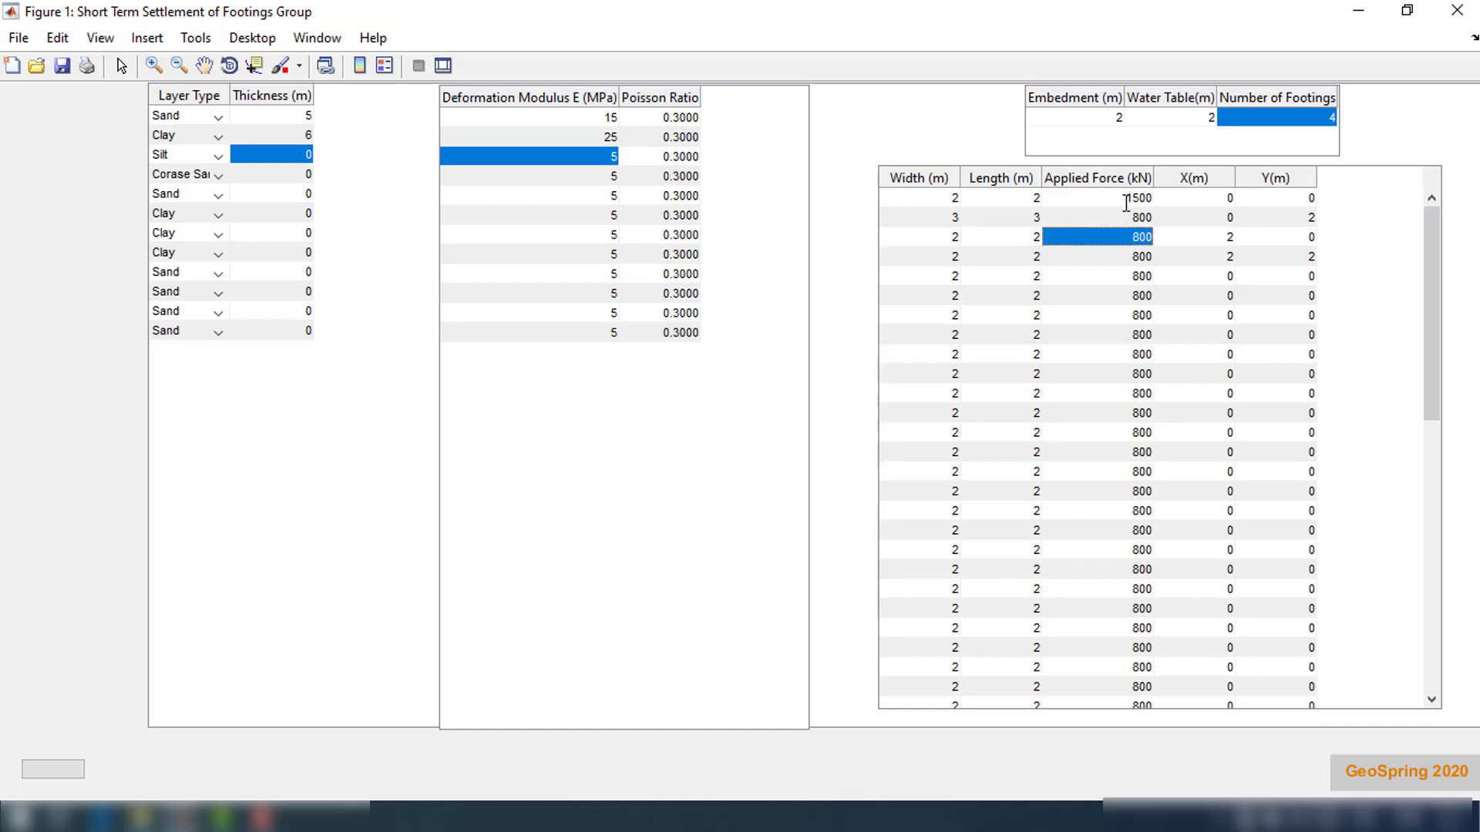
Set the third and fourth footings' applied forces to 1200 kN and 900 kN
type("12")
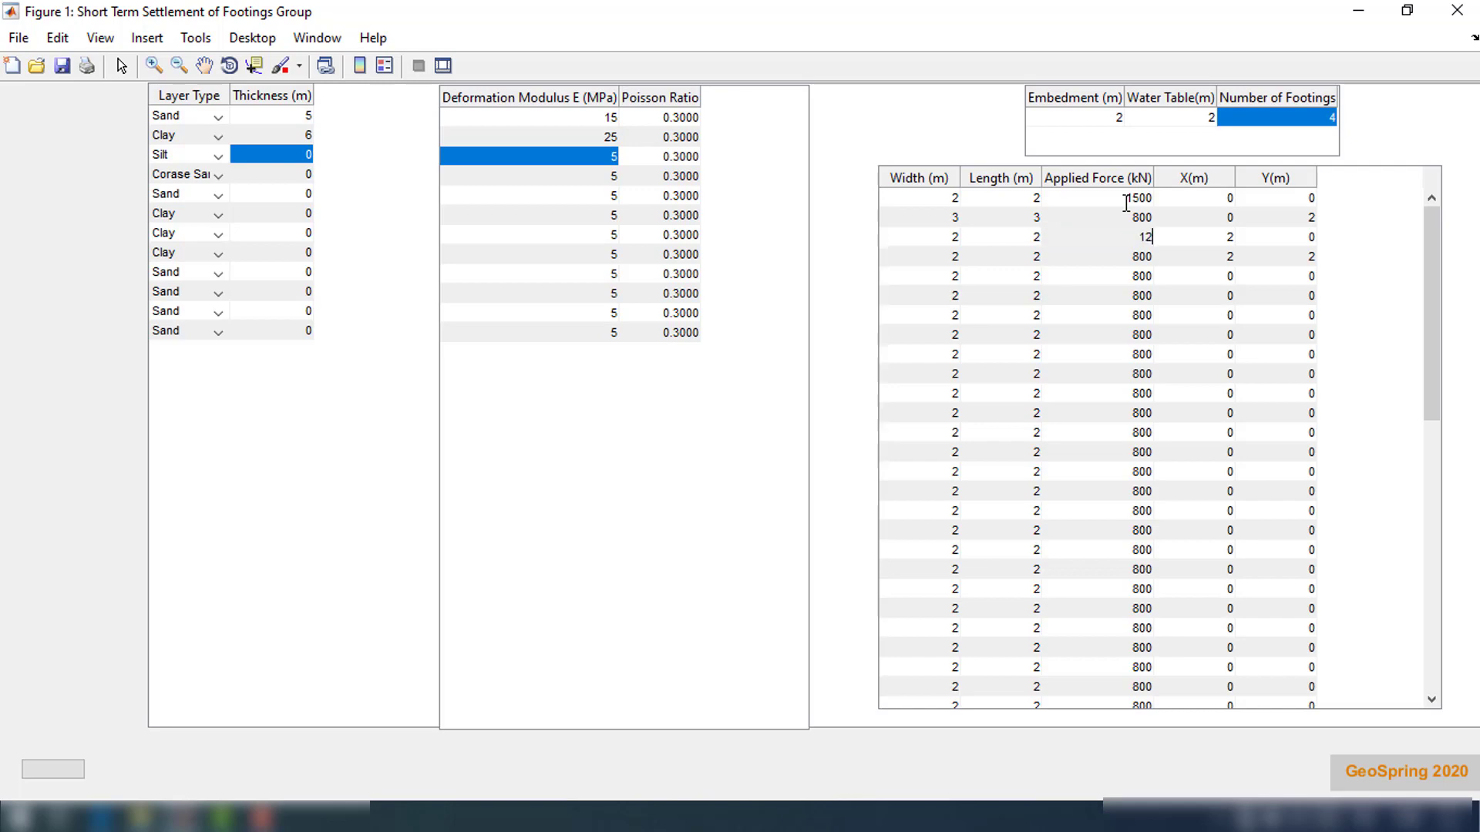
key("Return")
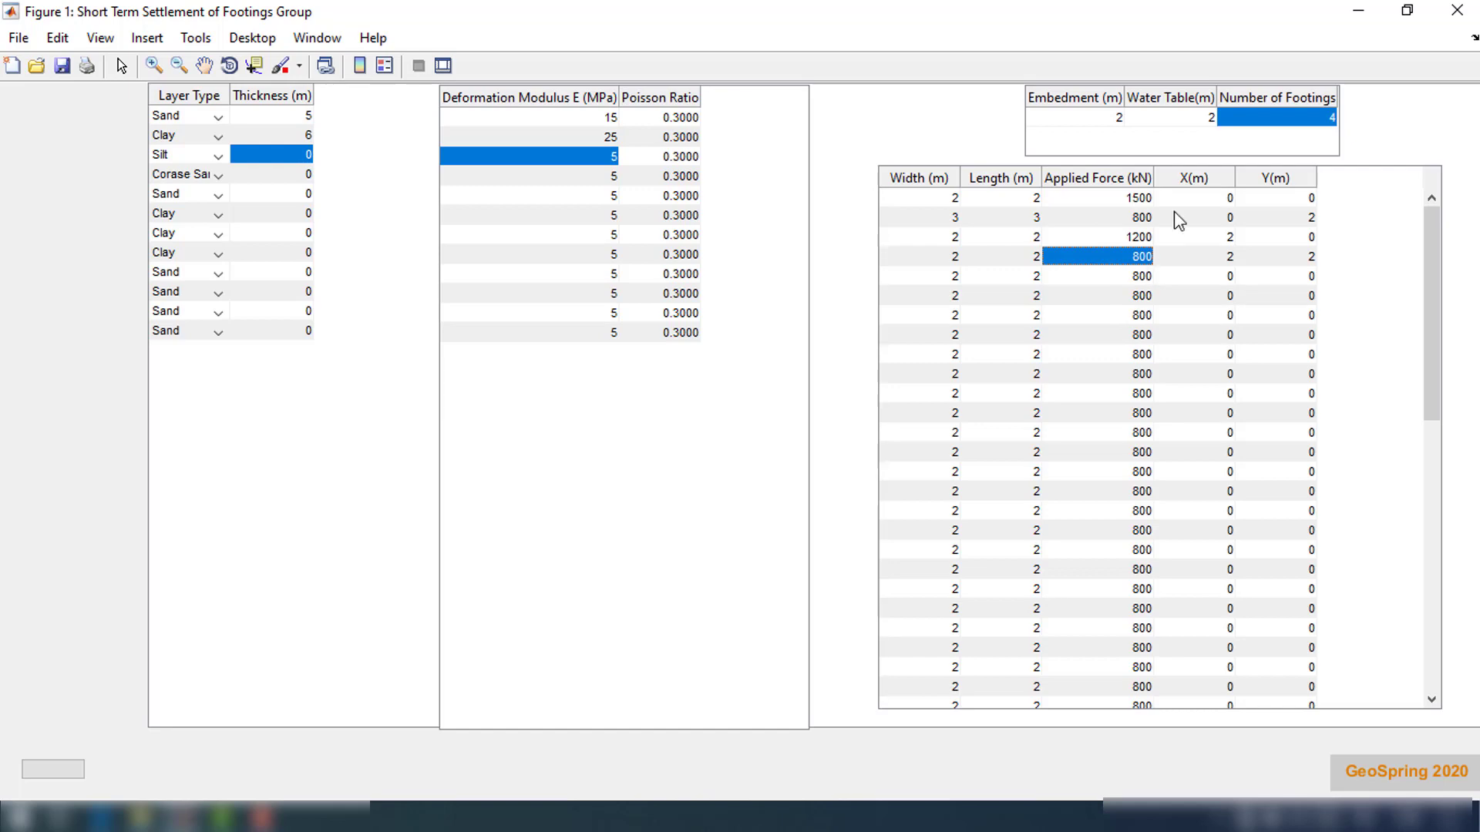
type("900")
key("Return")
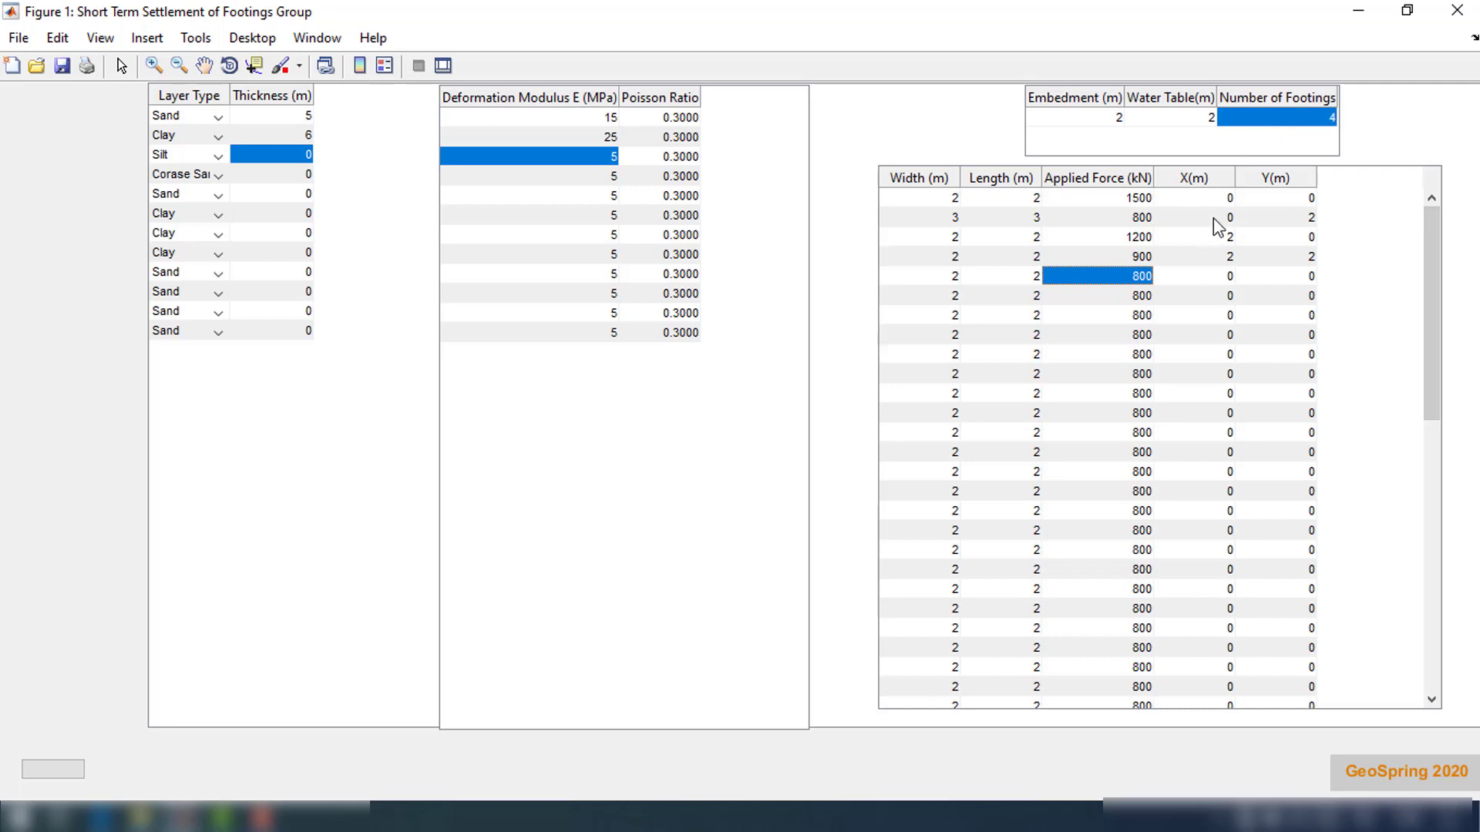
Compute the short-term settlement of the four-footing group and display the settlement distribution plot maximized
left_click(80, 769)
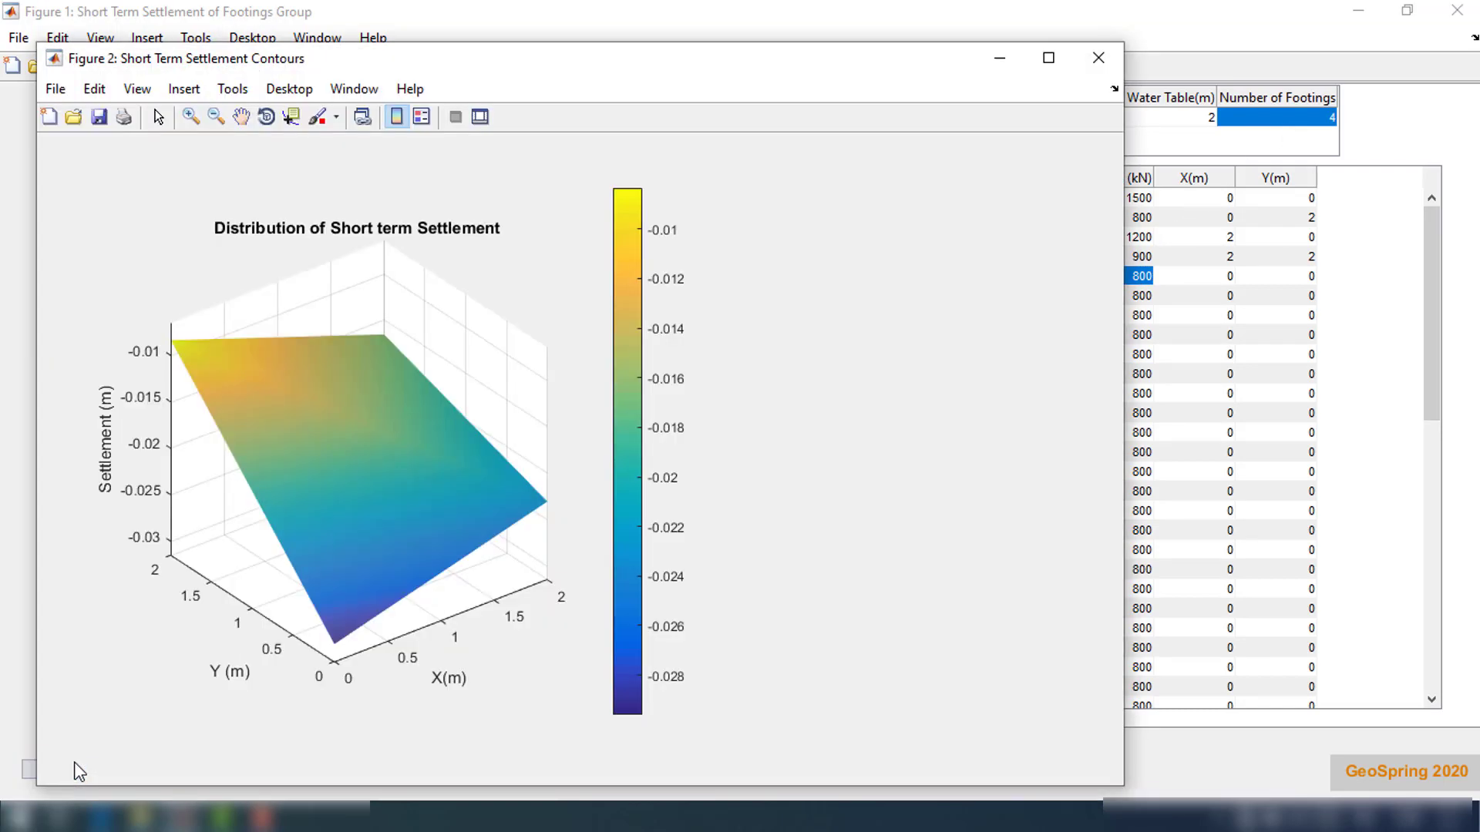
left_click(1048, 58)
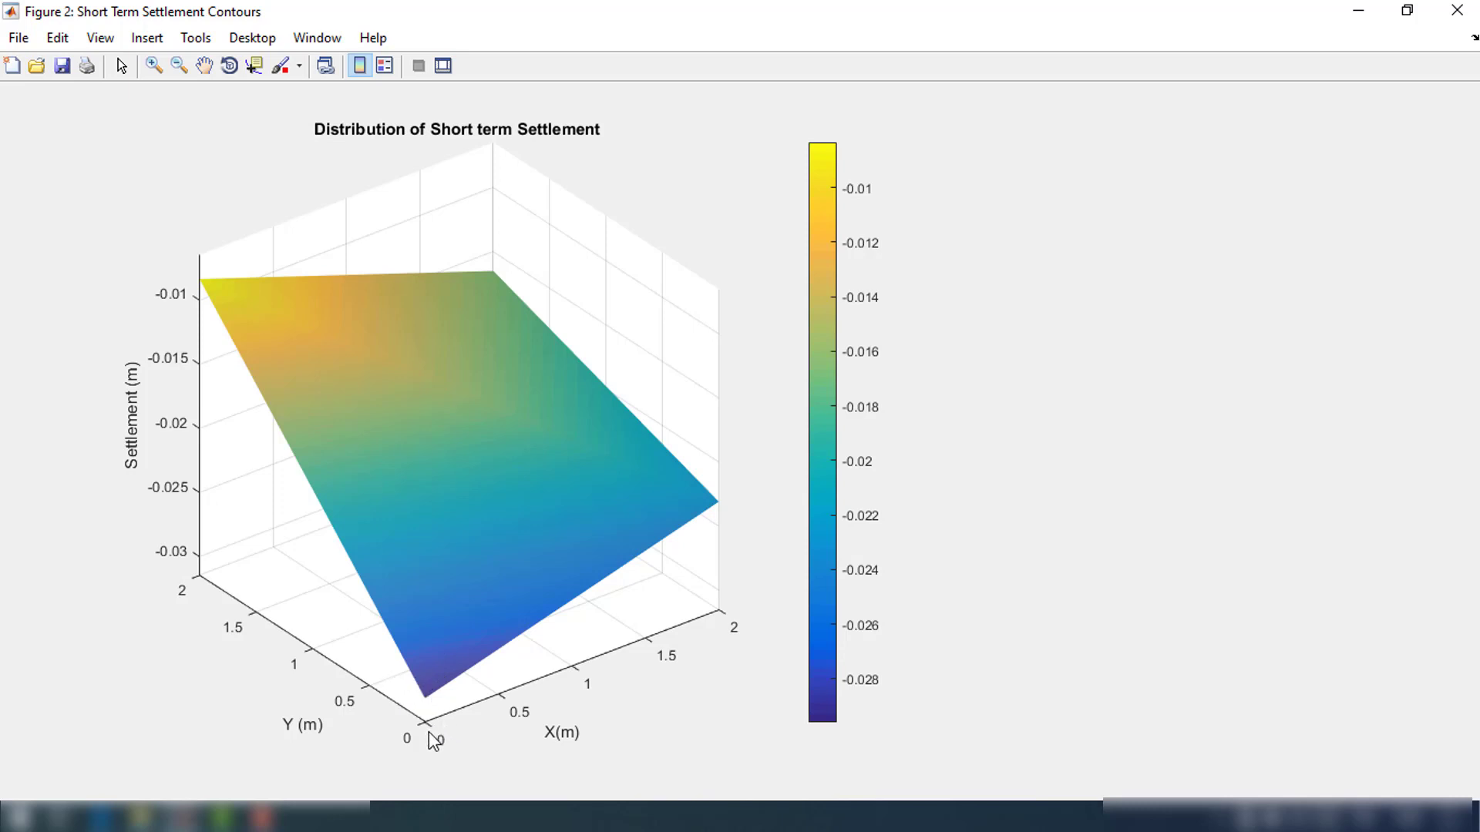
left_click(1407, 10)
left_click_drag(879, 83, 1087, 335)
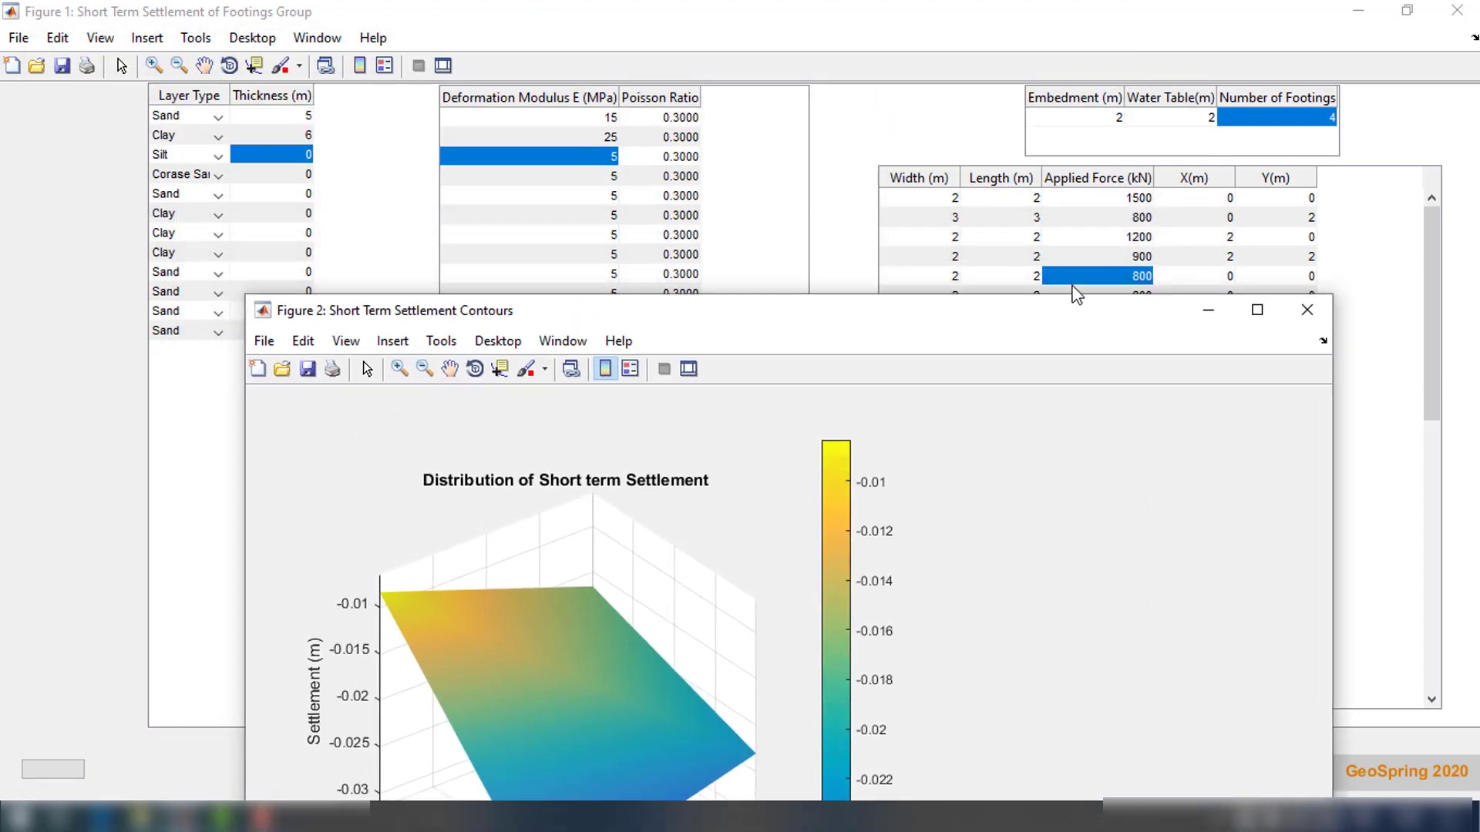
left_click_drag(1005, 317, 1015, 102)
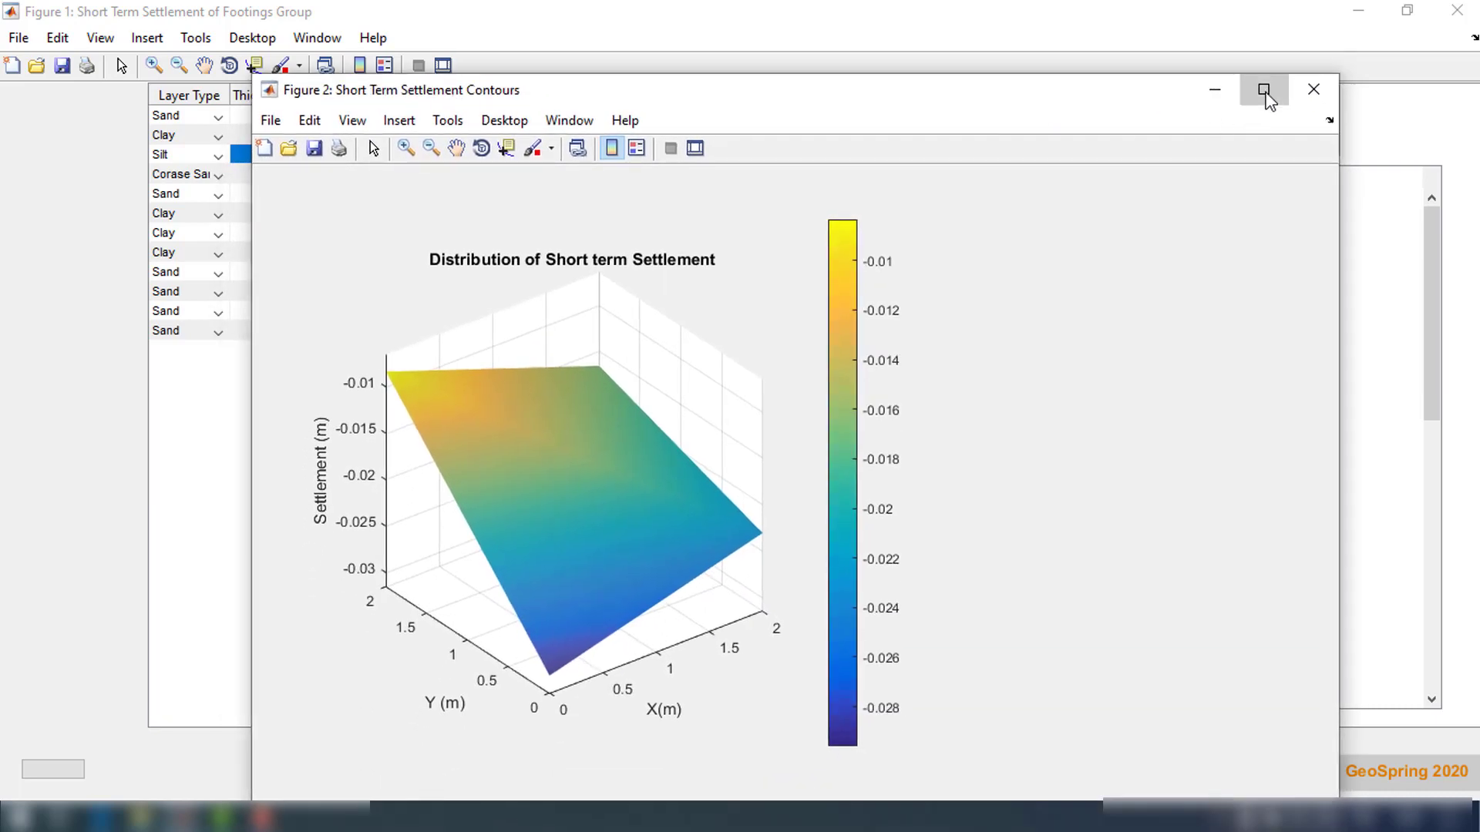
left_click(1264, 90)
Rotate the settlement distribution plot to a plan view of the footing area and close the plot
left_click(229, 65)
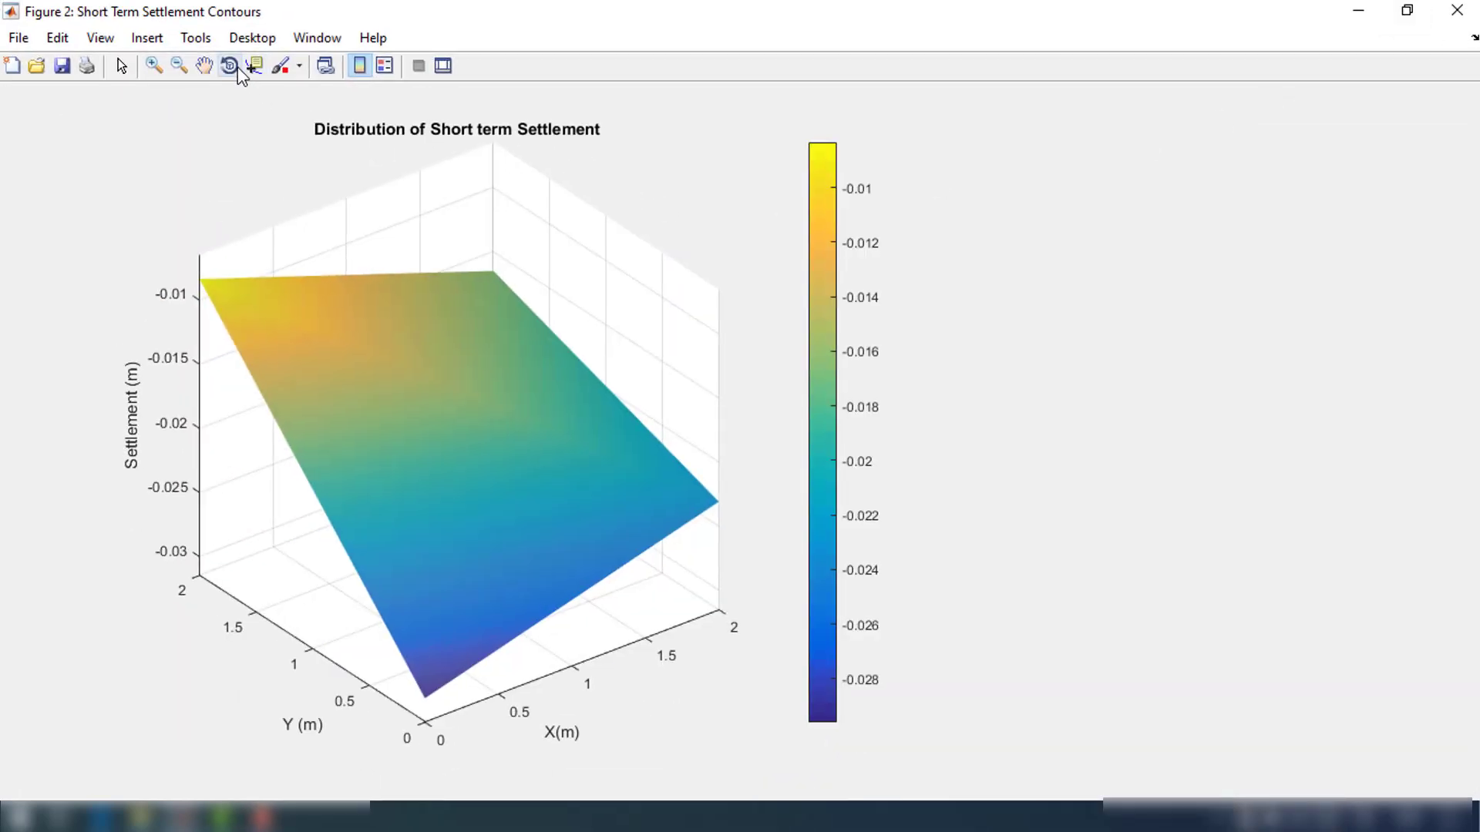
left_click_drag(398, 335, 548, 636)
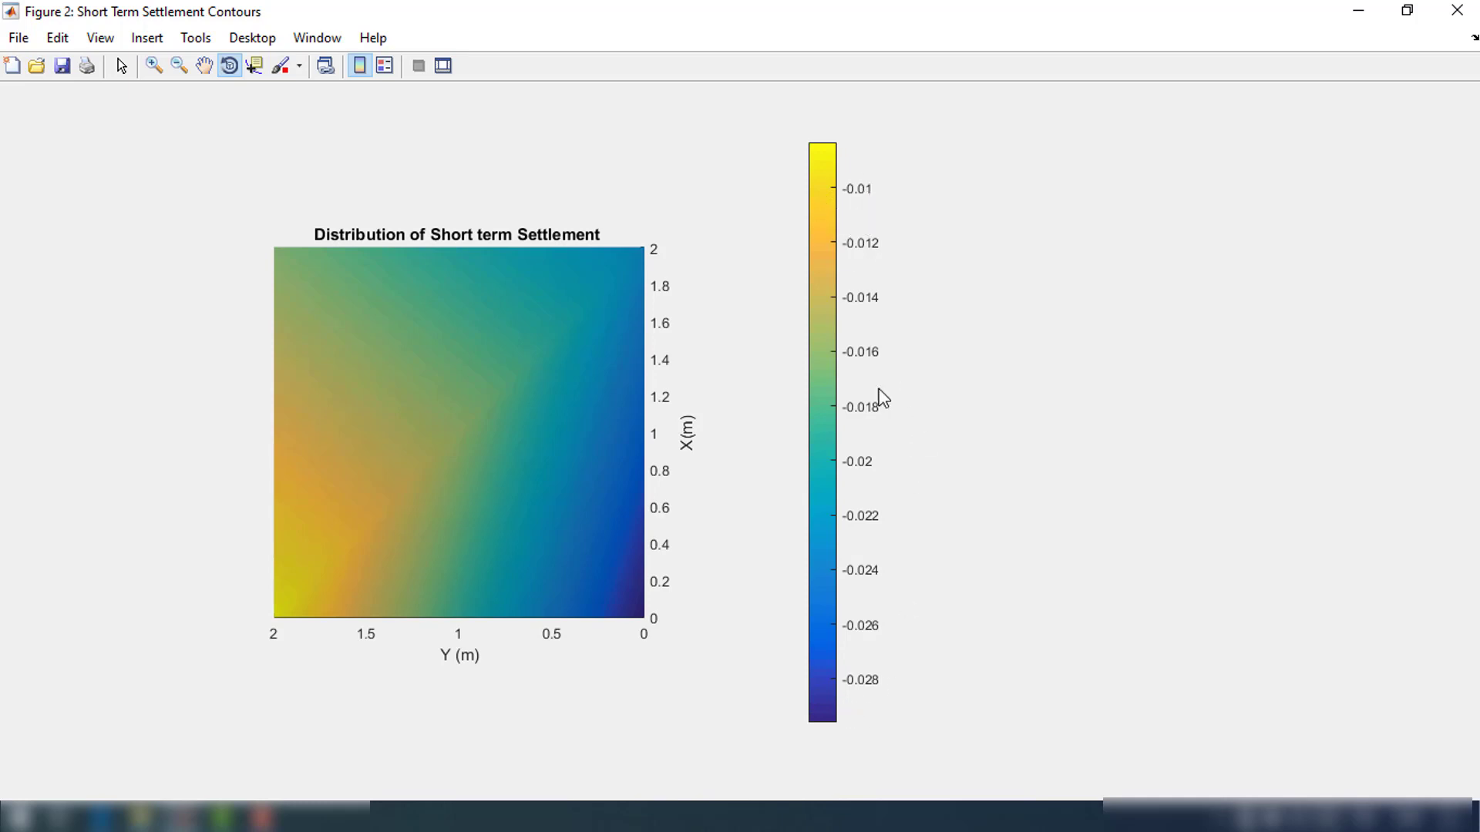
left_click(548, 750)
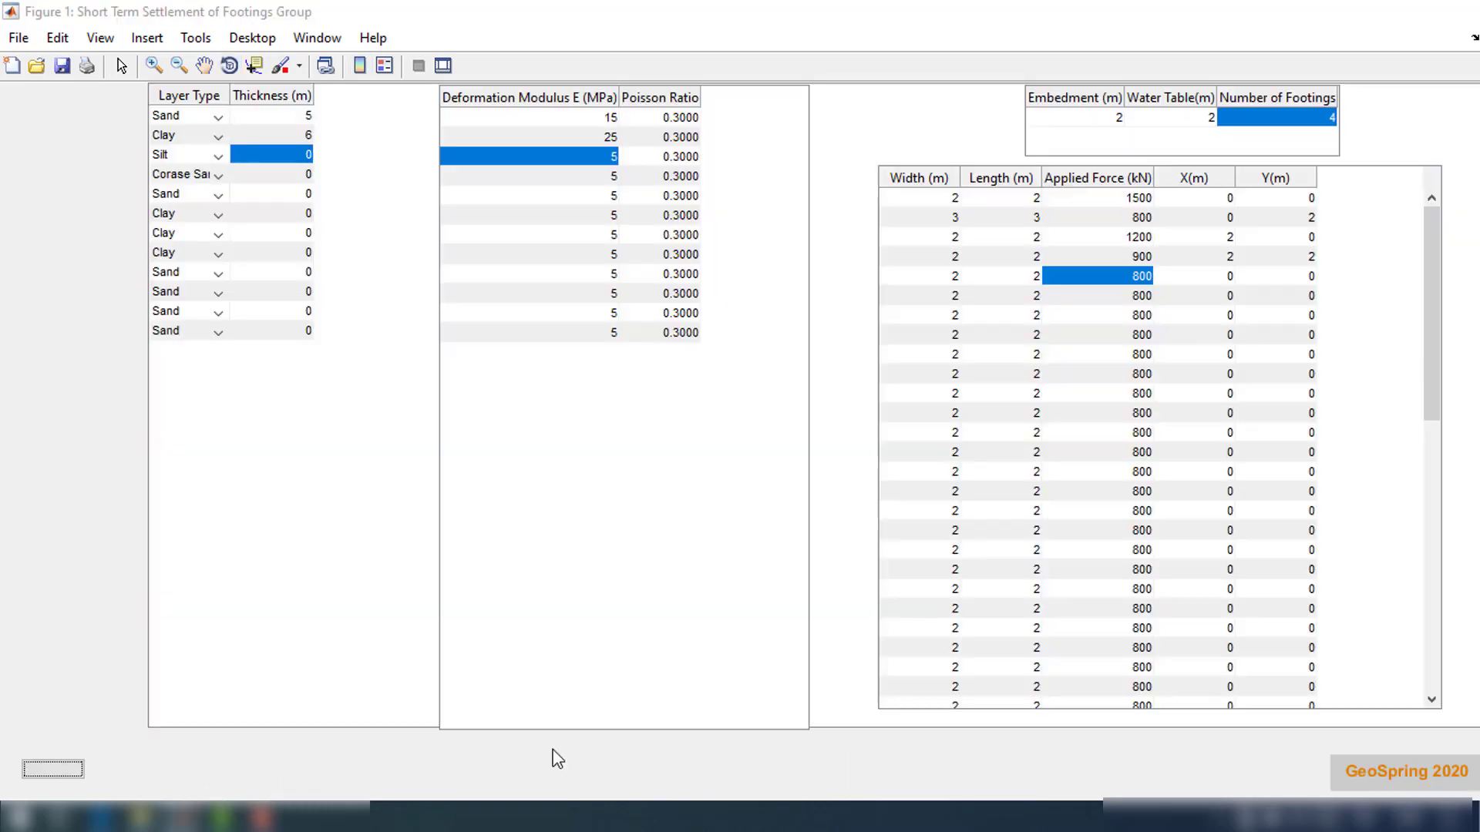
left_click(728, 750)
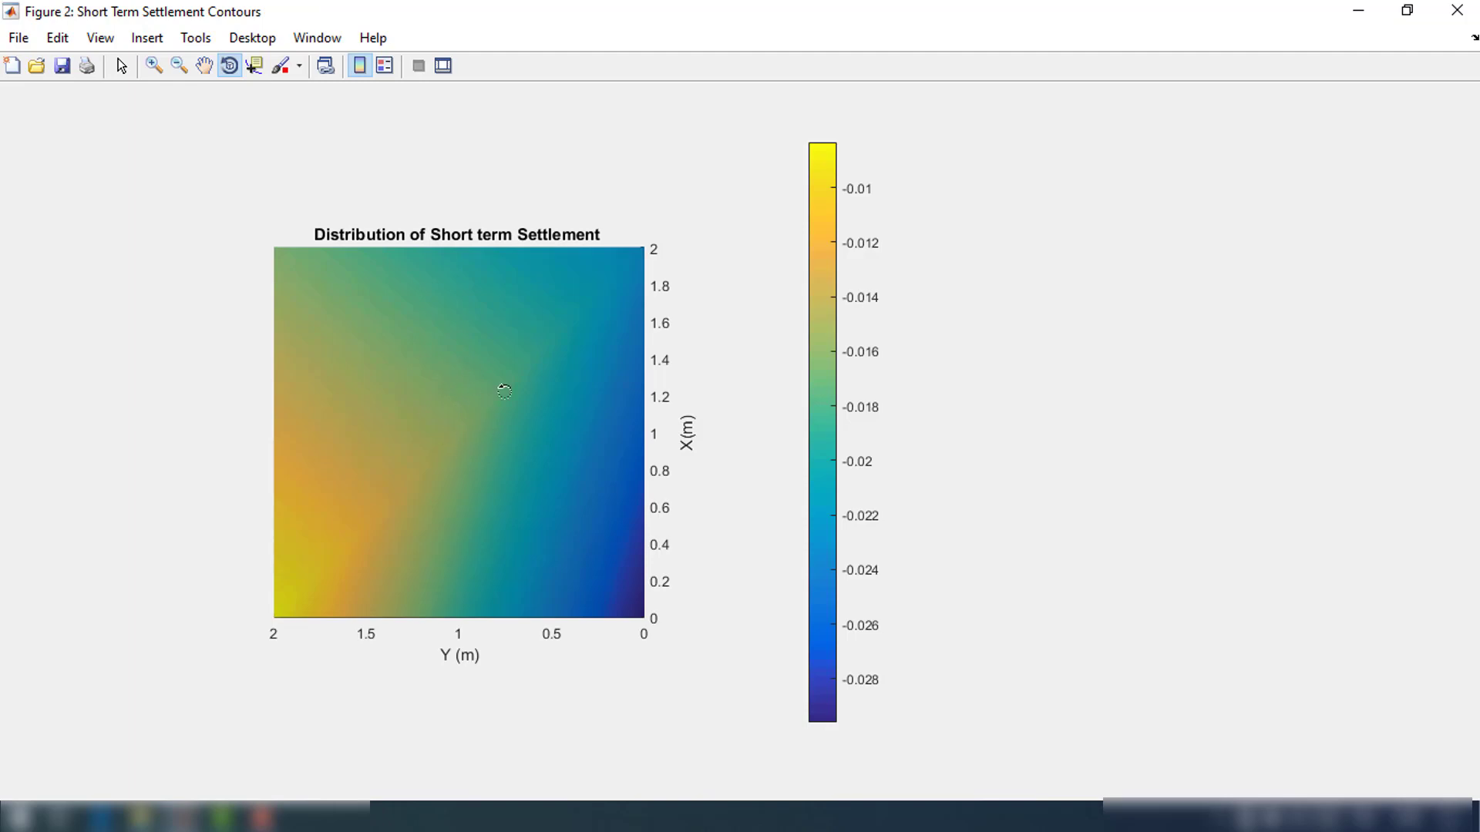
left_click(1465, 8)
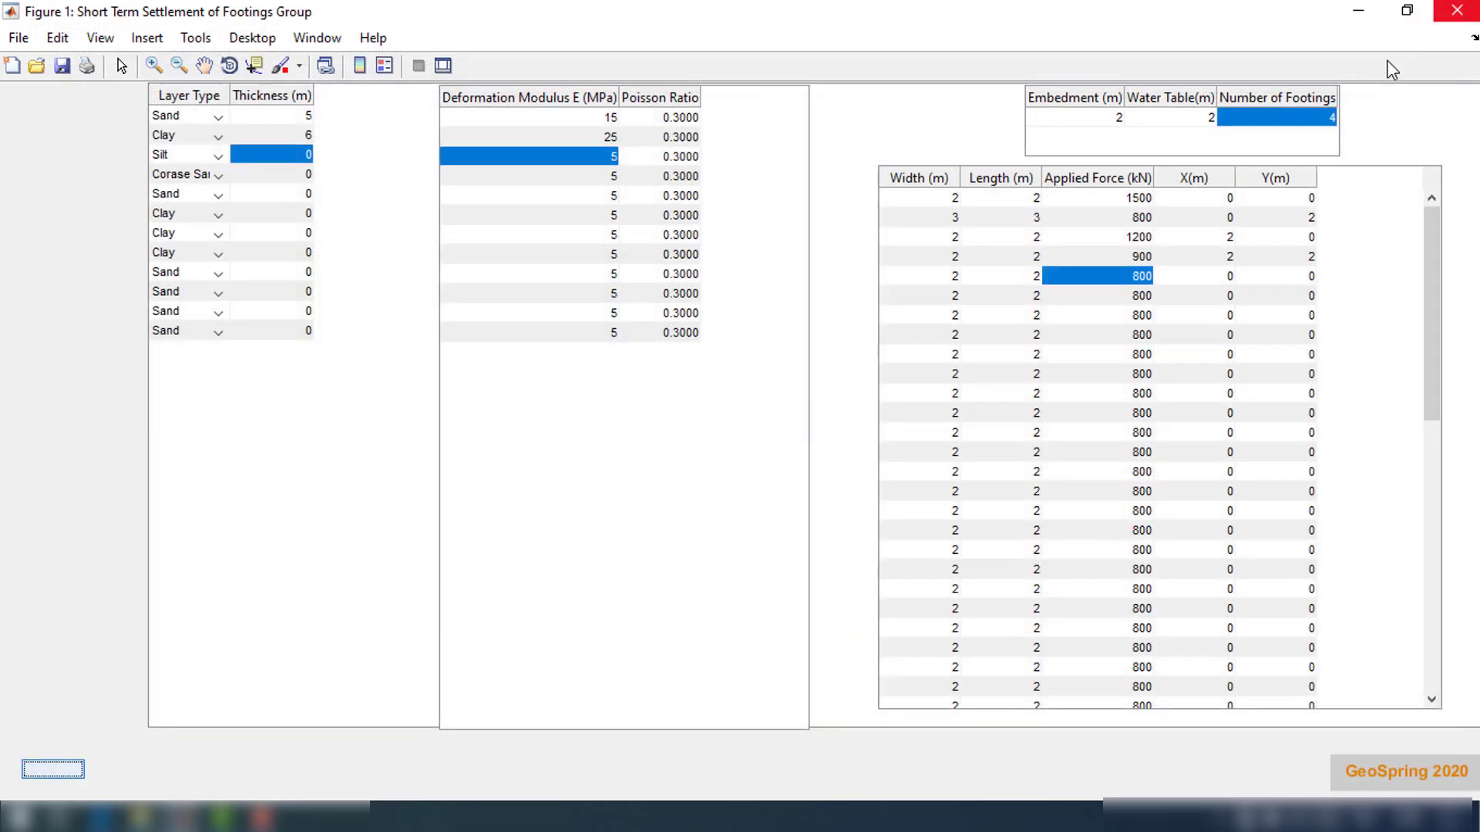
Set the number of footings to 5 and place the fifth footing at X 1 m and Y 1 m
double_click(1335, 118)
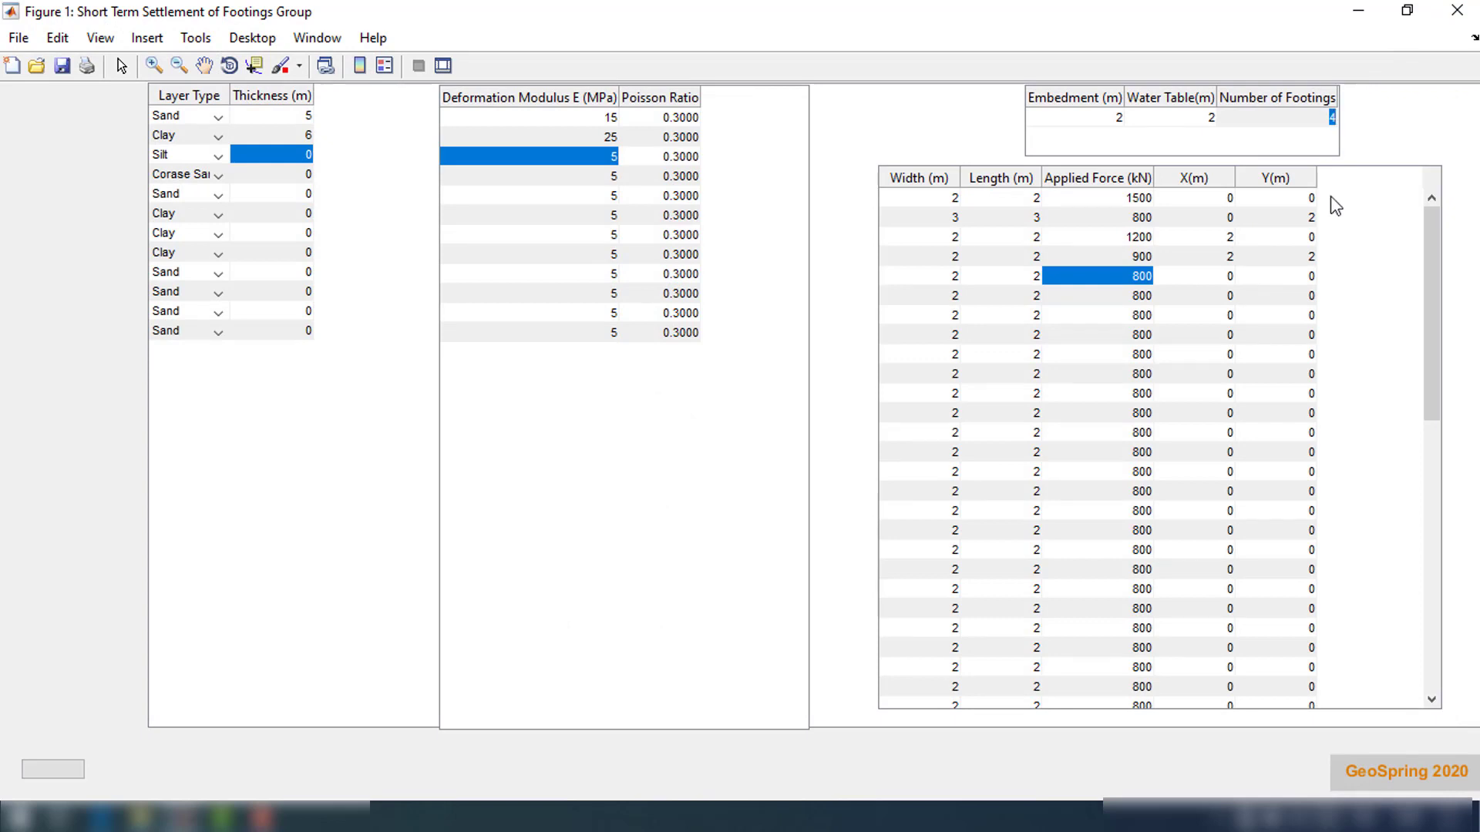
type("5")
key("Return")
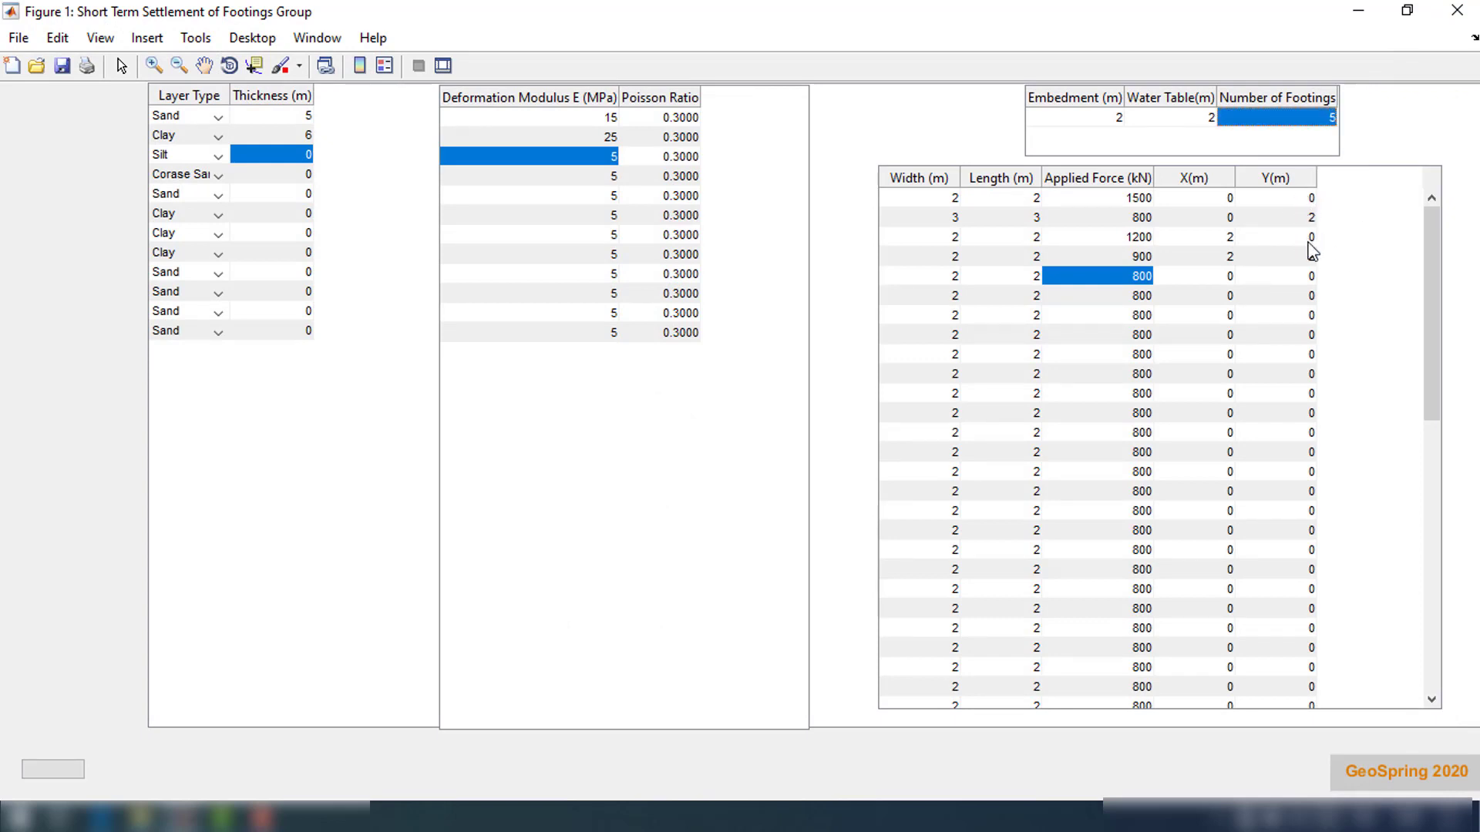
double_click(1306, 277)
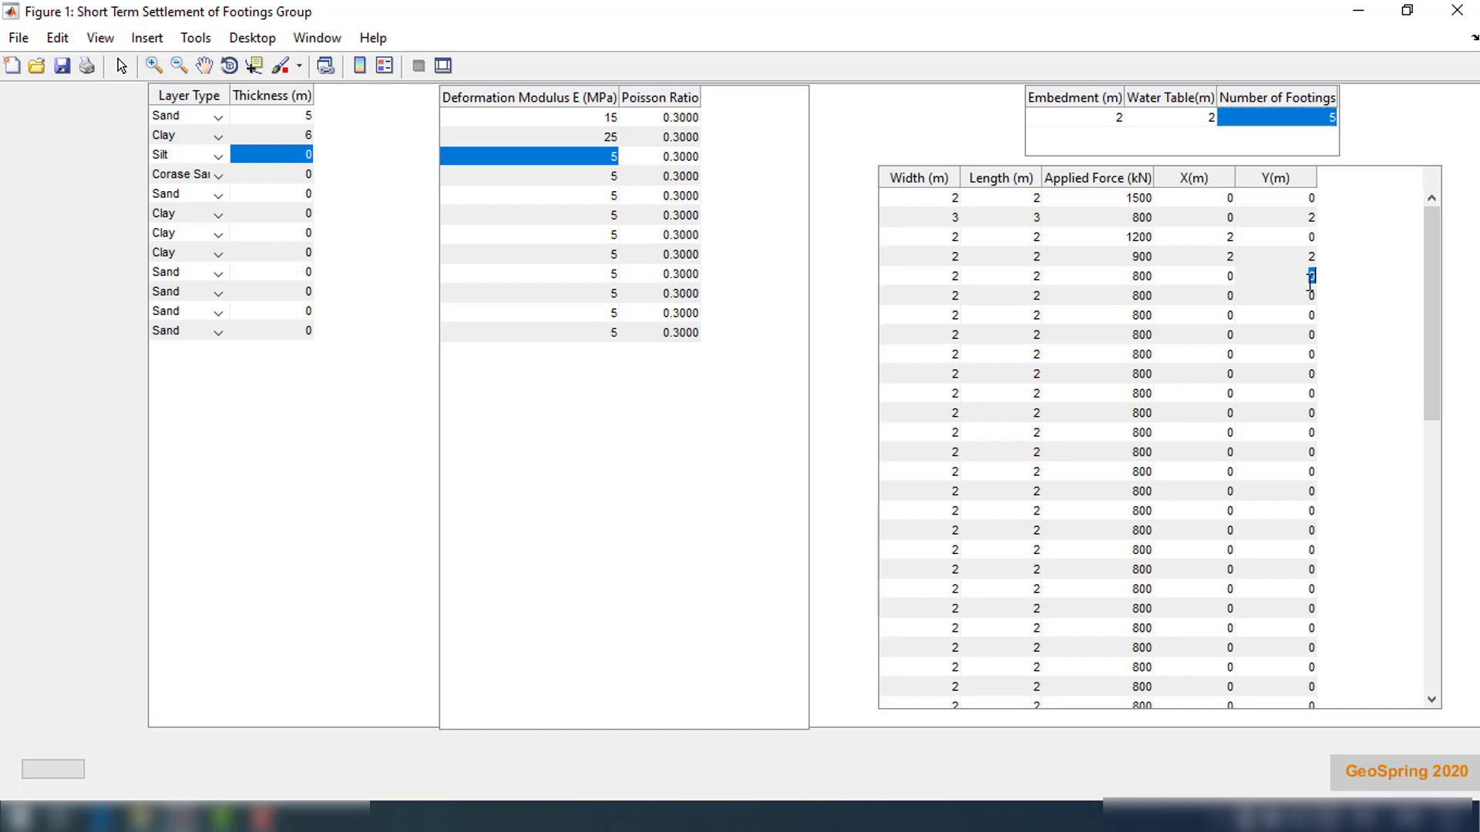
type("1")
key("Return")
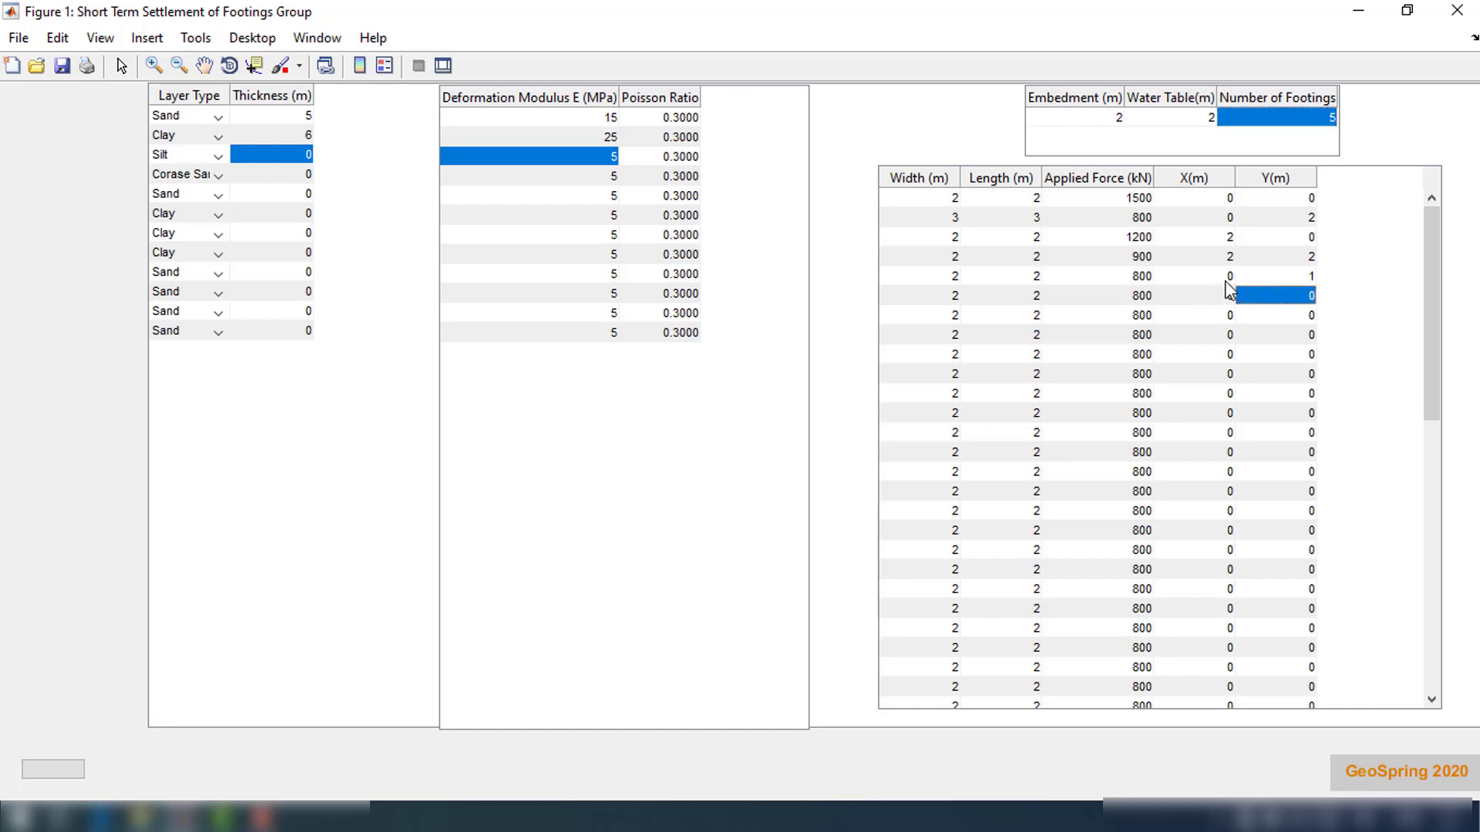
double_click(1231, 277)
type("1")
key("Return")
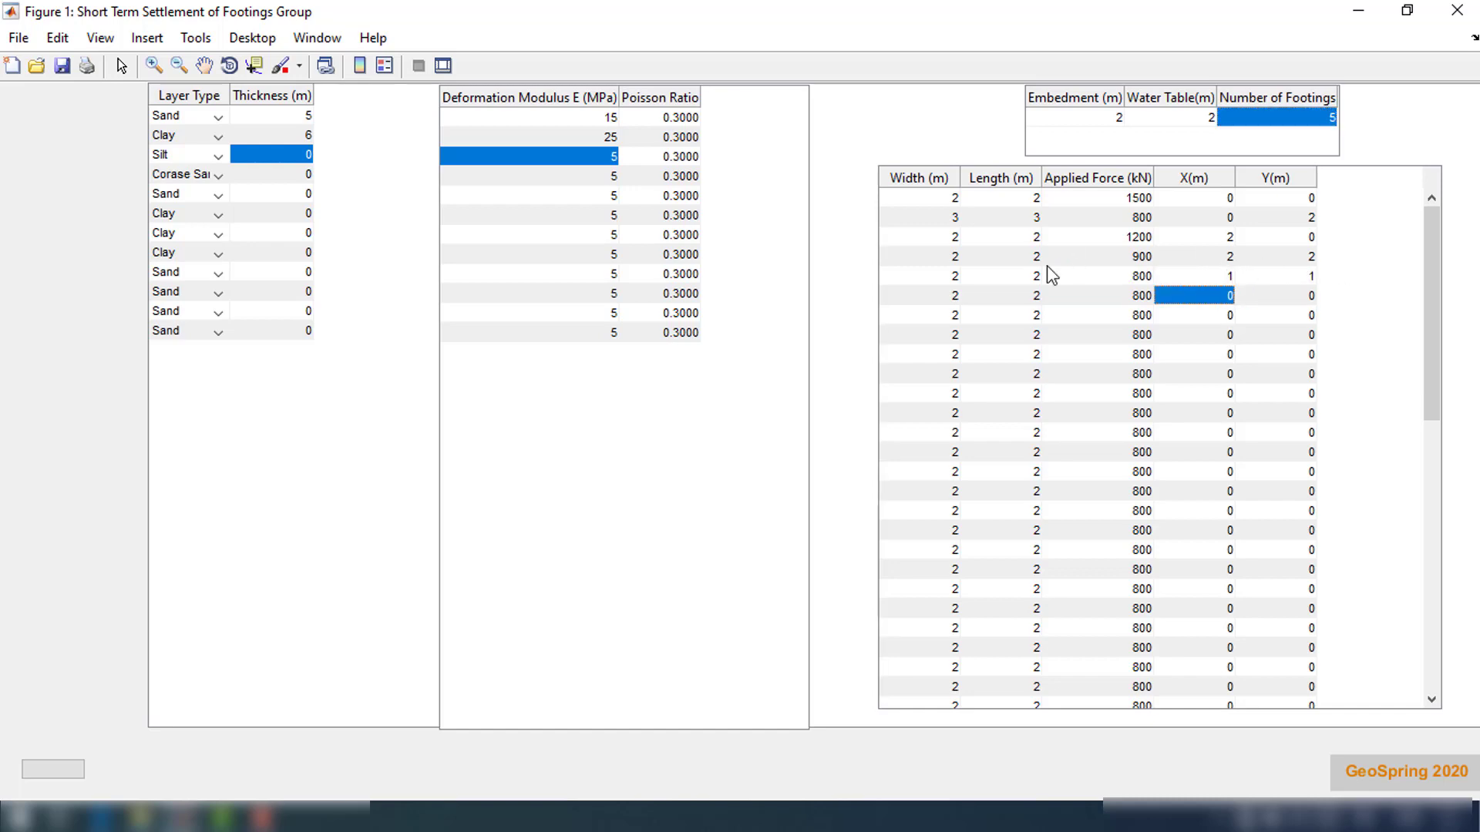
Set the fifth footing's applied force to 2200 kN
double_click(1134, 277)
left_click_drag(1134, 278, 1172, 279)
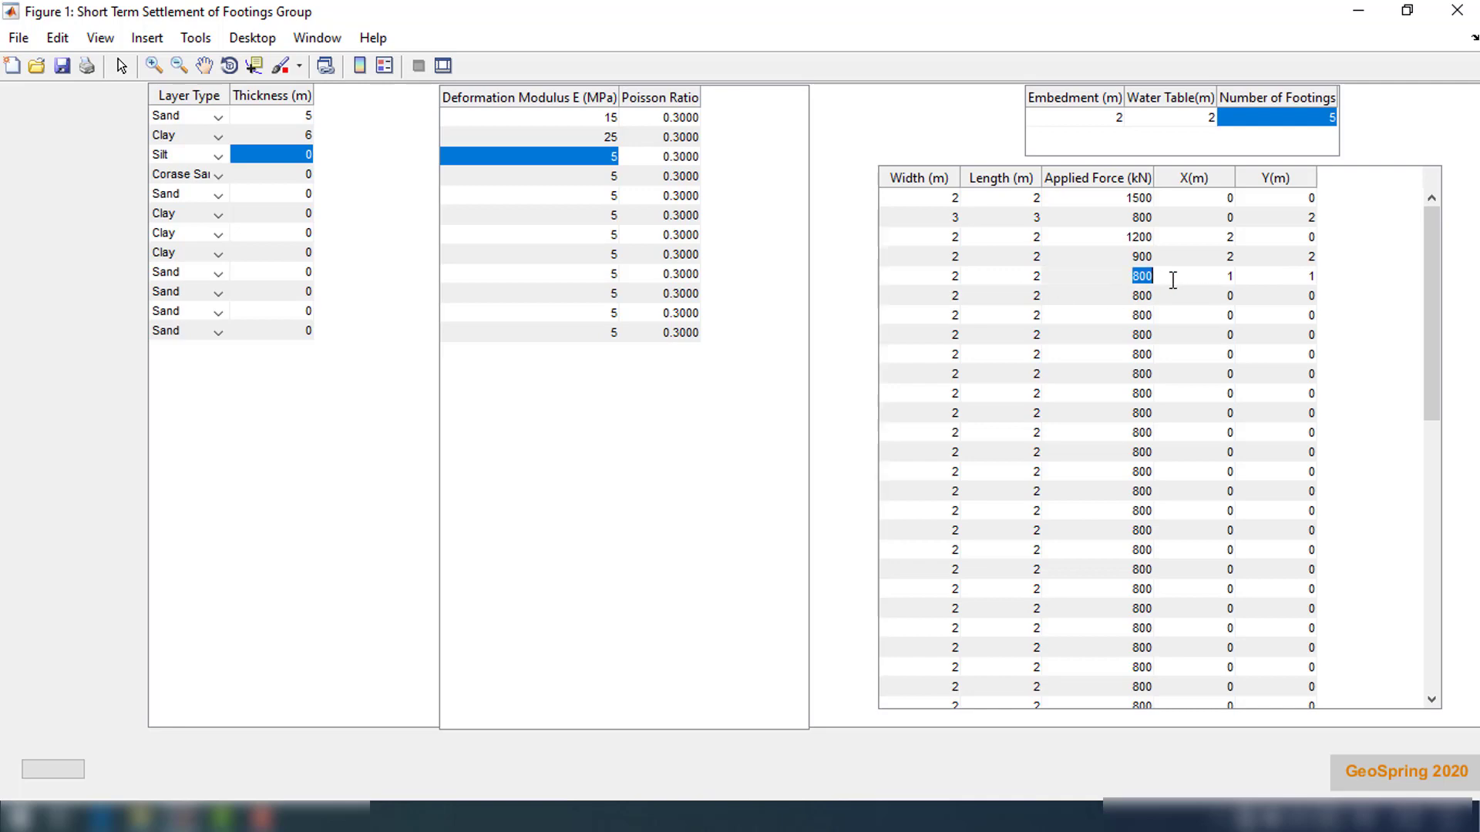
type("2200")
key("Return")
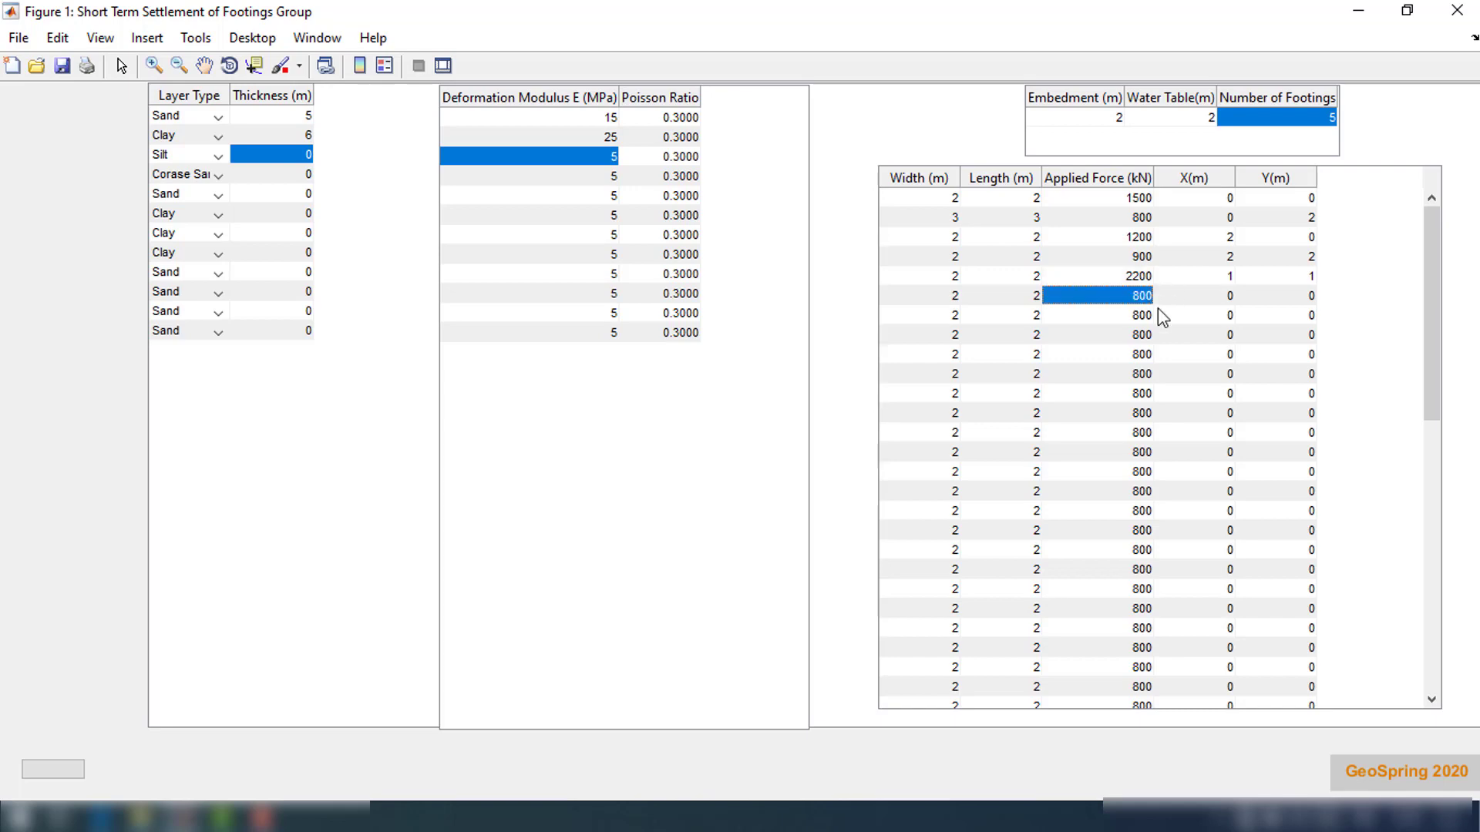
key("Up")
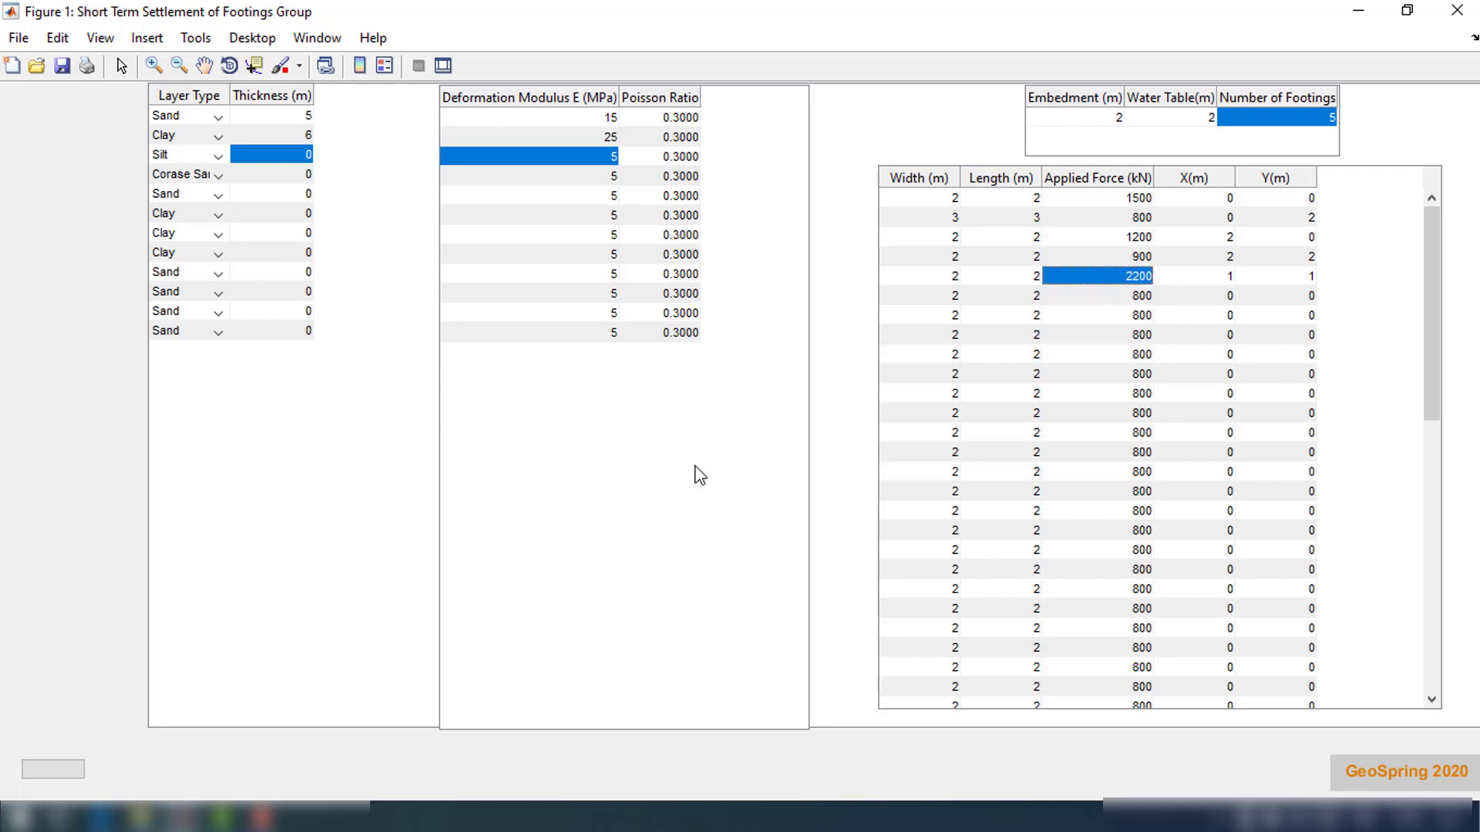
Compute settlements for the five-footing group and rotate the maximized settlement plot to a plan view
left_click(58, 771)
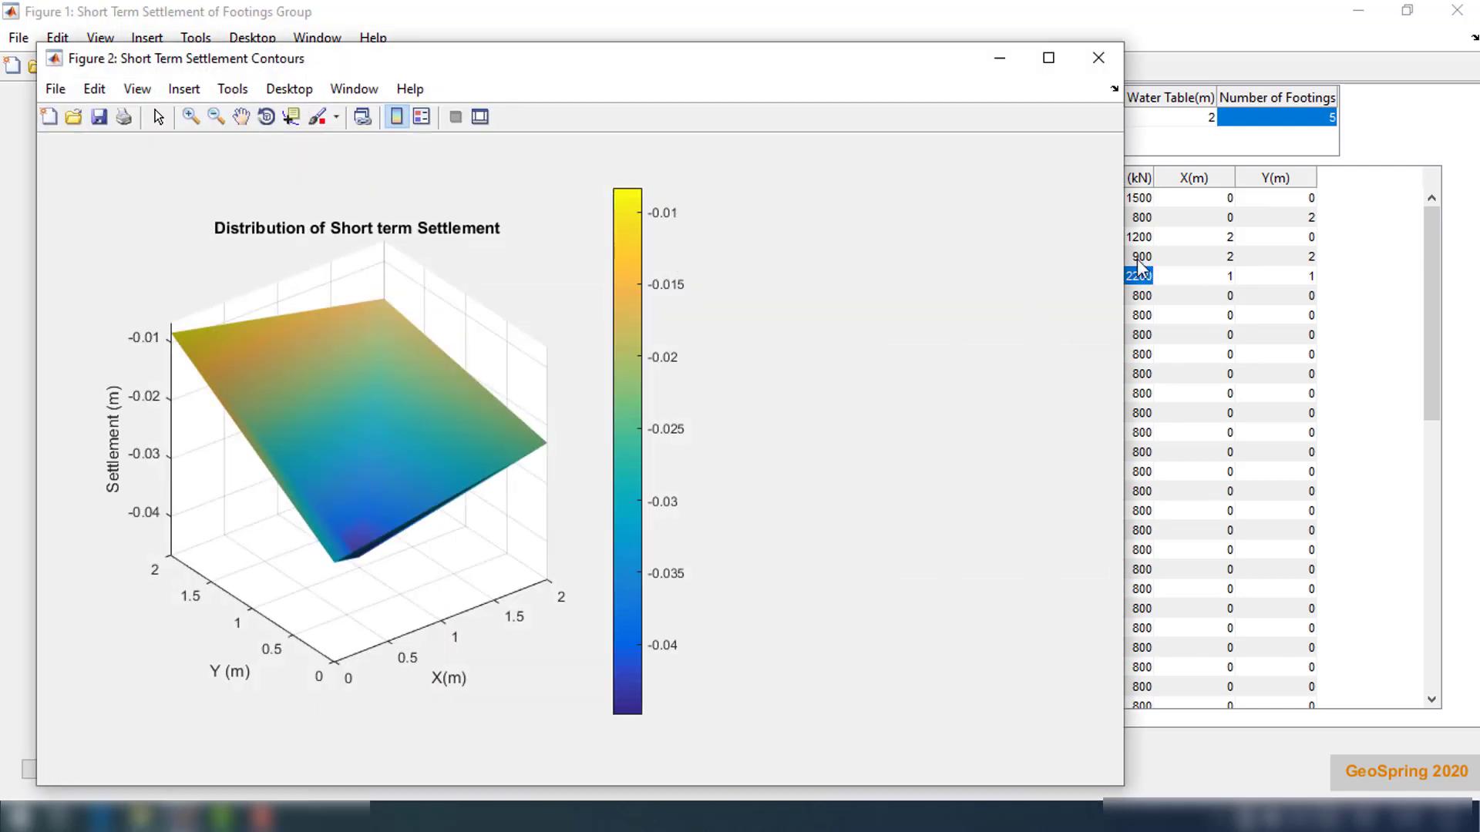
left_click(1048, 60)
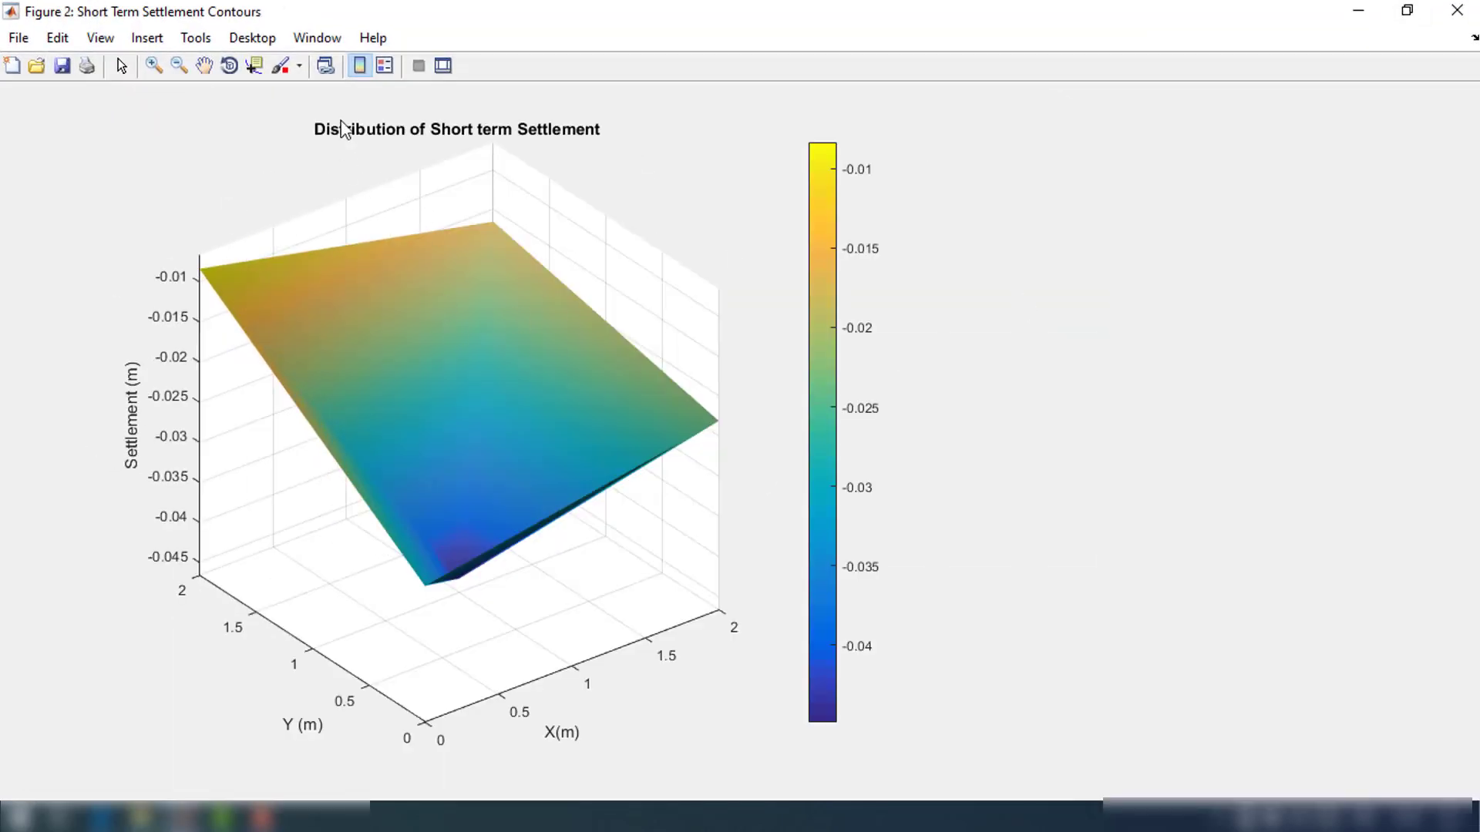
left_click(228, 62)
left_click_drag(415, 359, 526, 313)
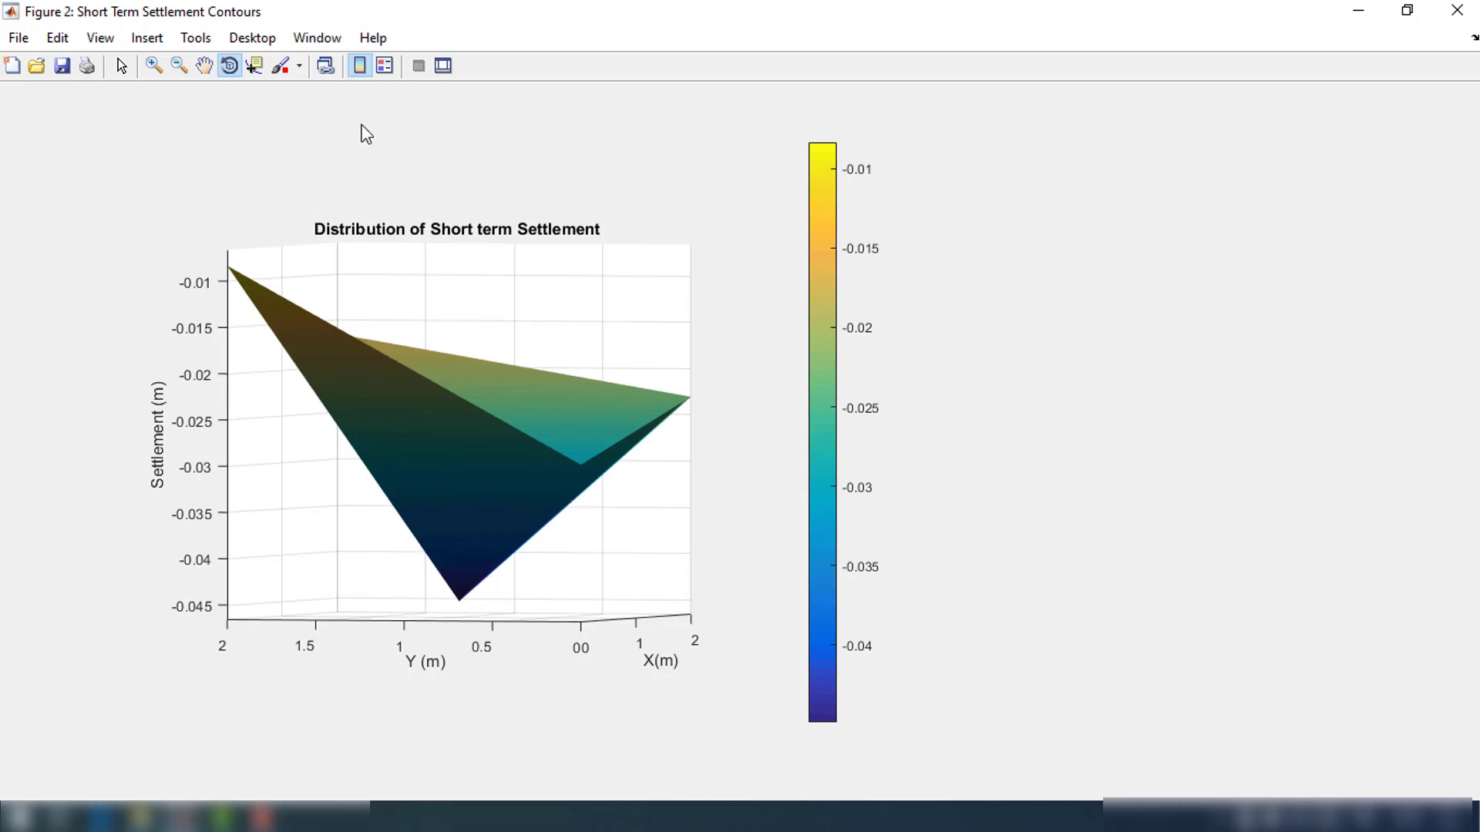
left_click_drag(478, 320, 523, 547)
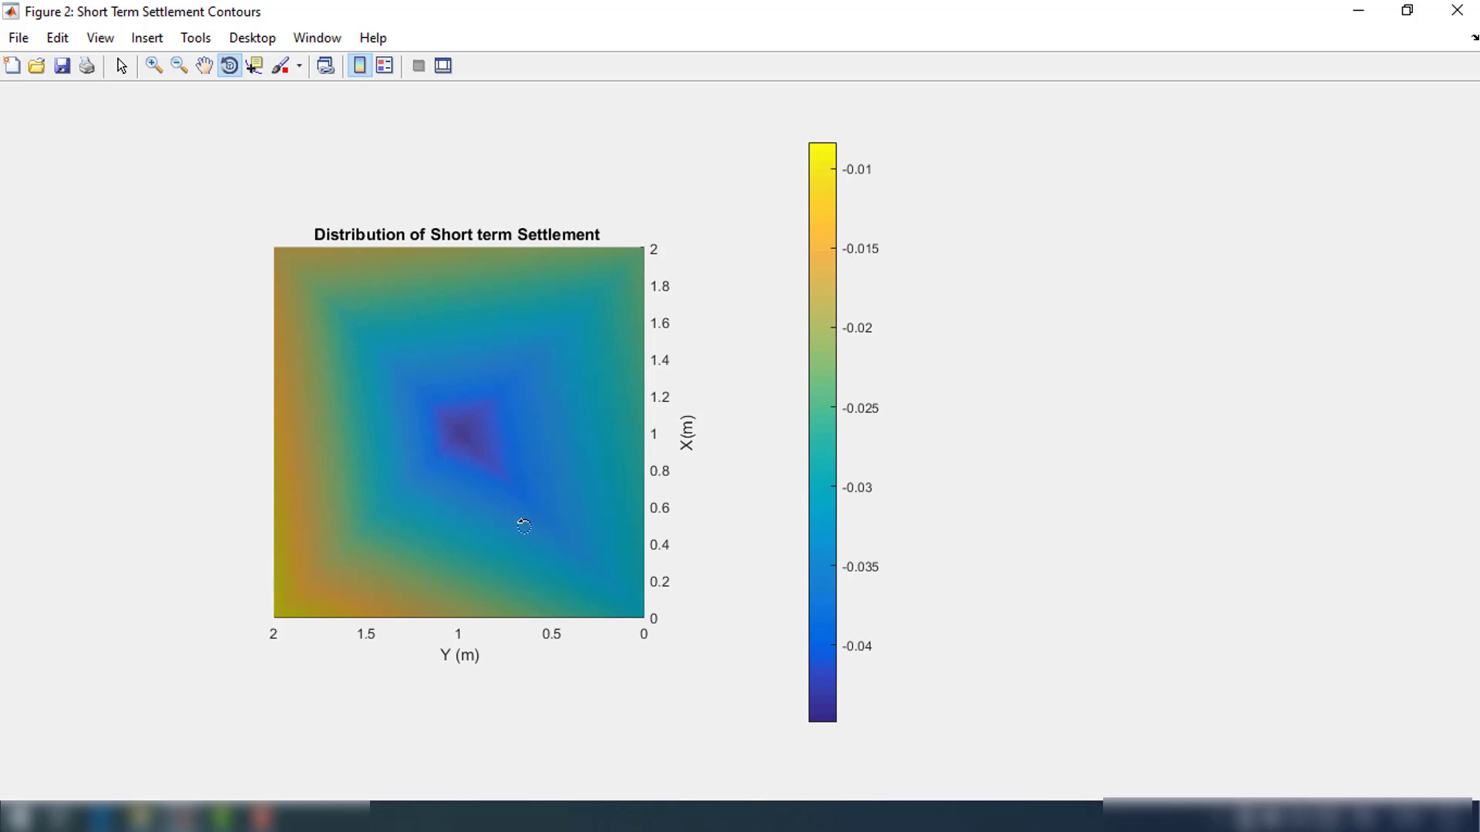
left_click_drag(524, 527, 545, 568)
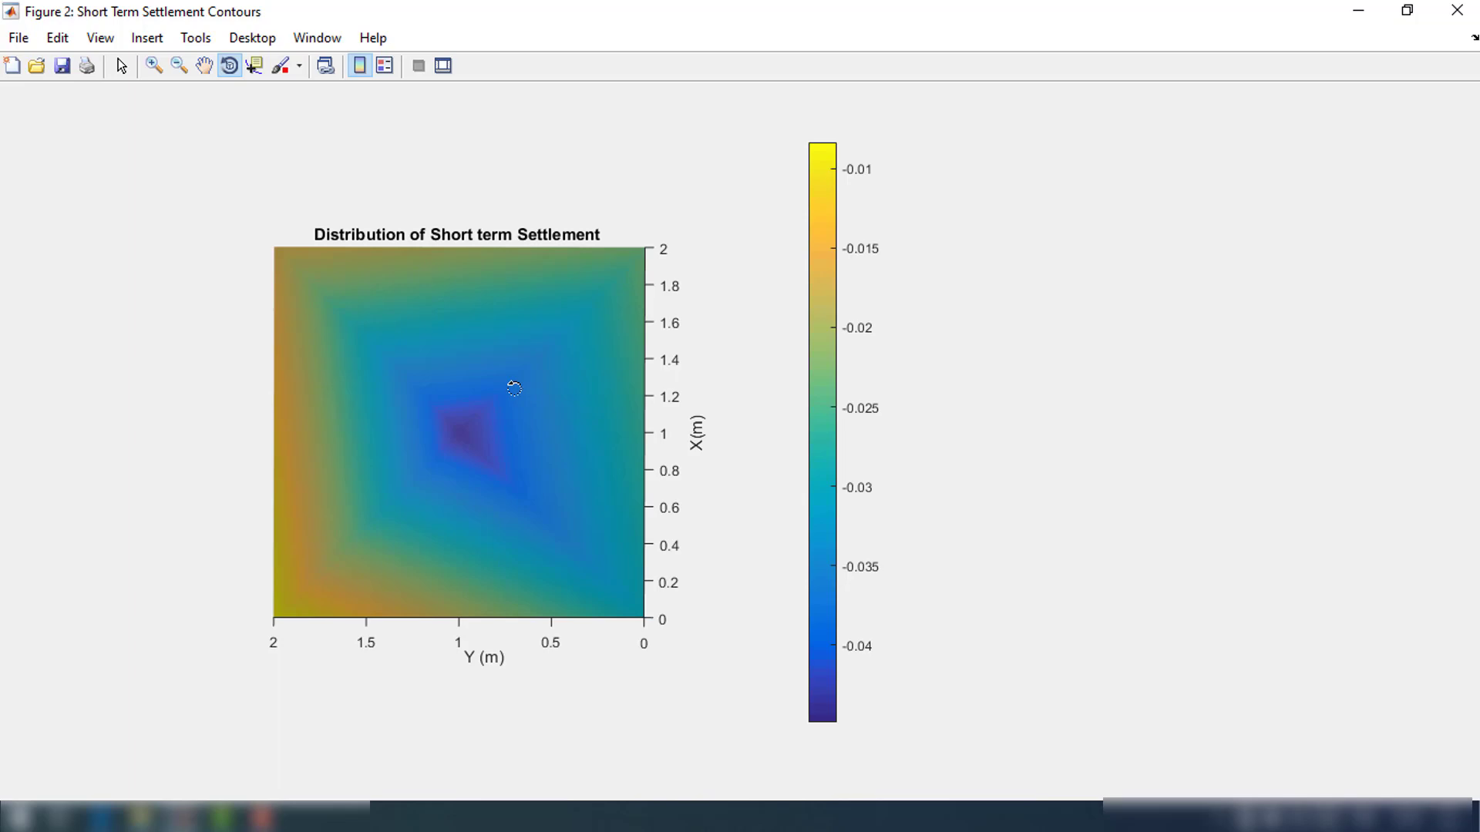
Close the short-term windows and open the footings group Oedometric Settlement tool, maximized
left_click(1456, 11)
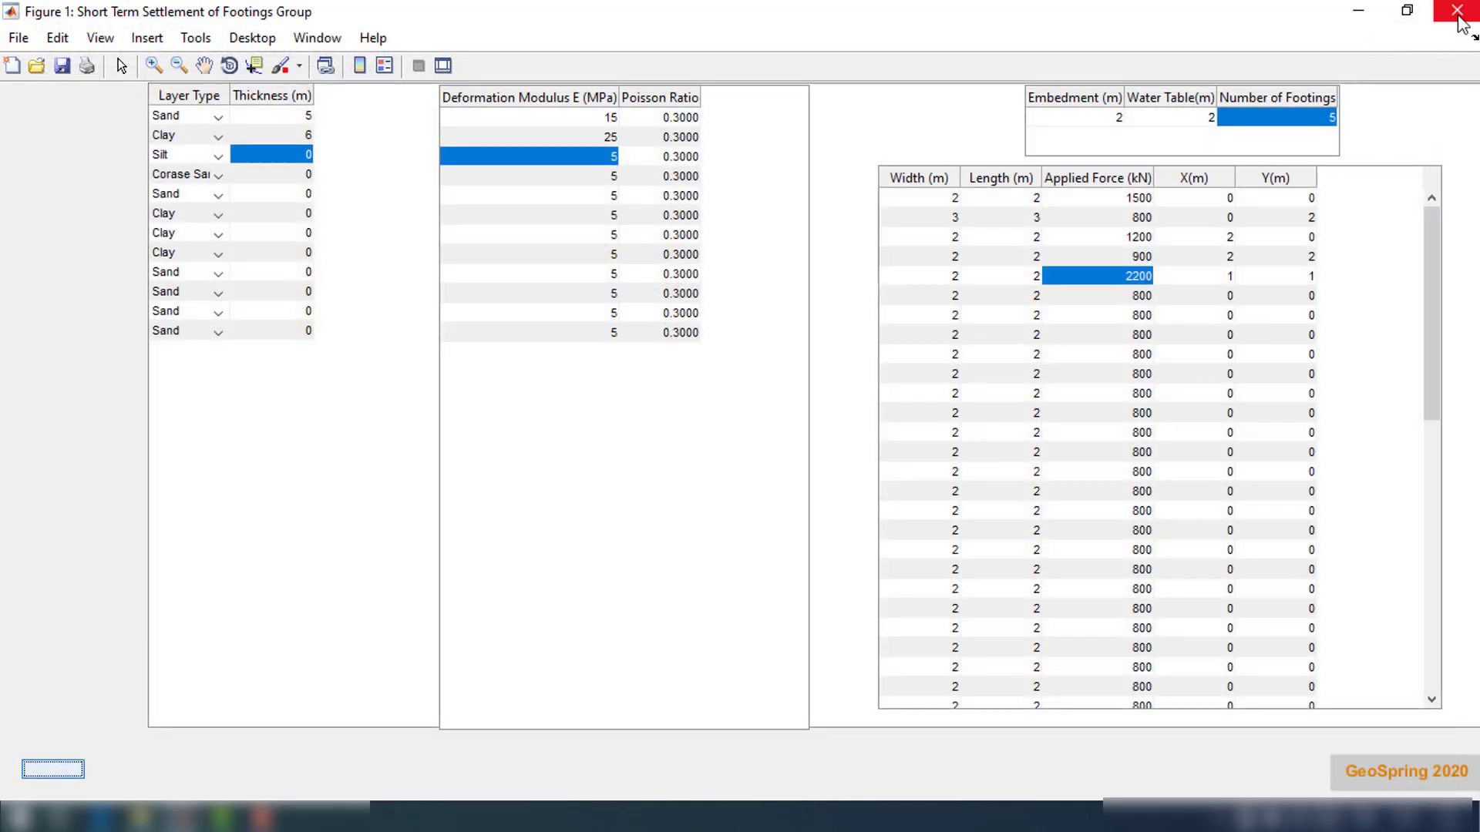
left_click(1459, 19)
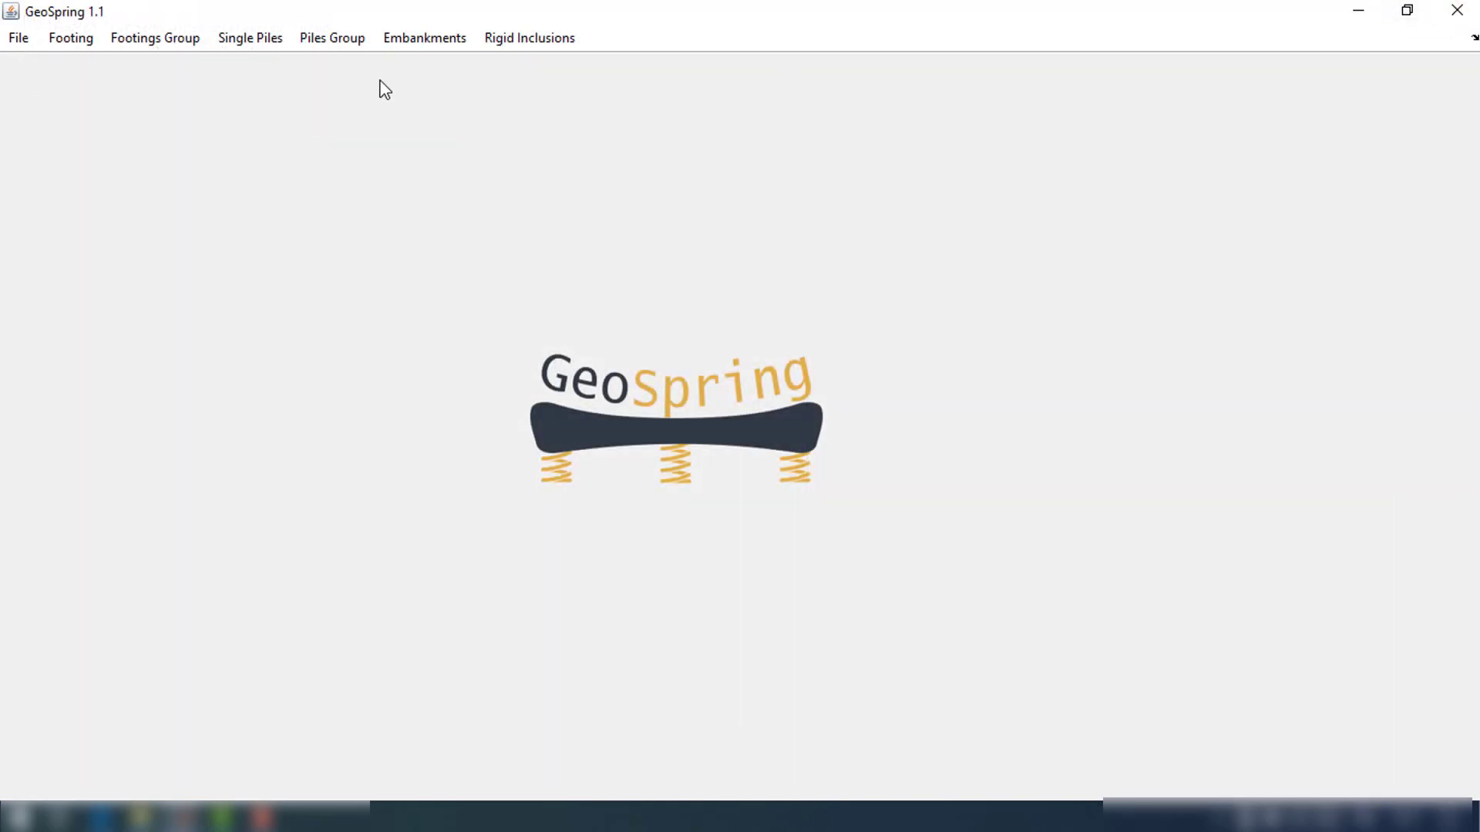
left_click(159, 42)
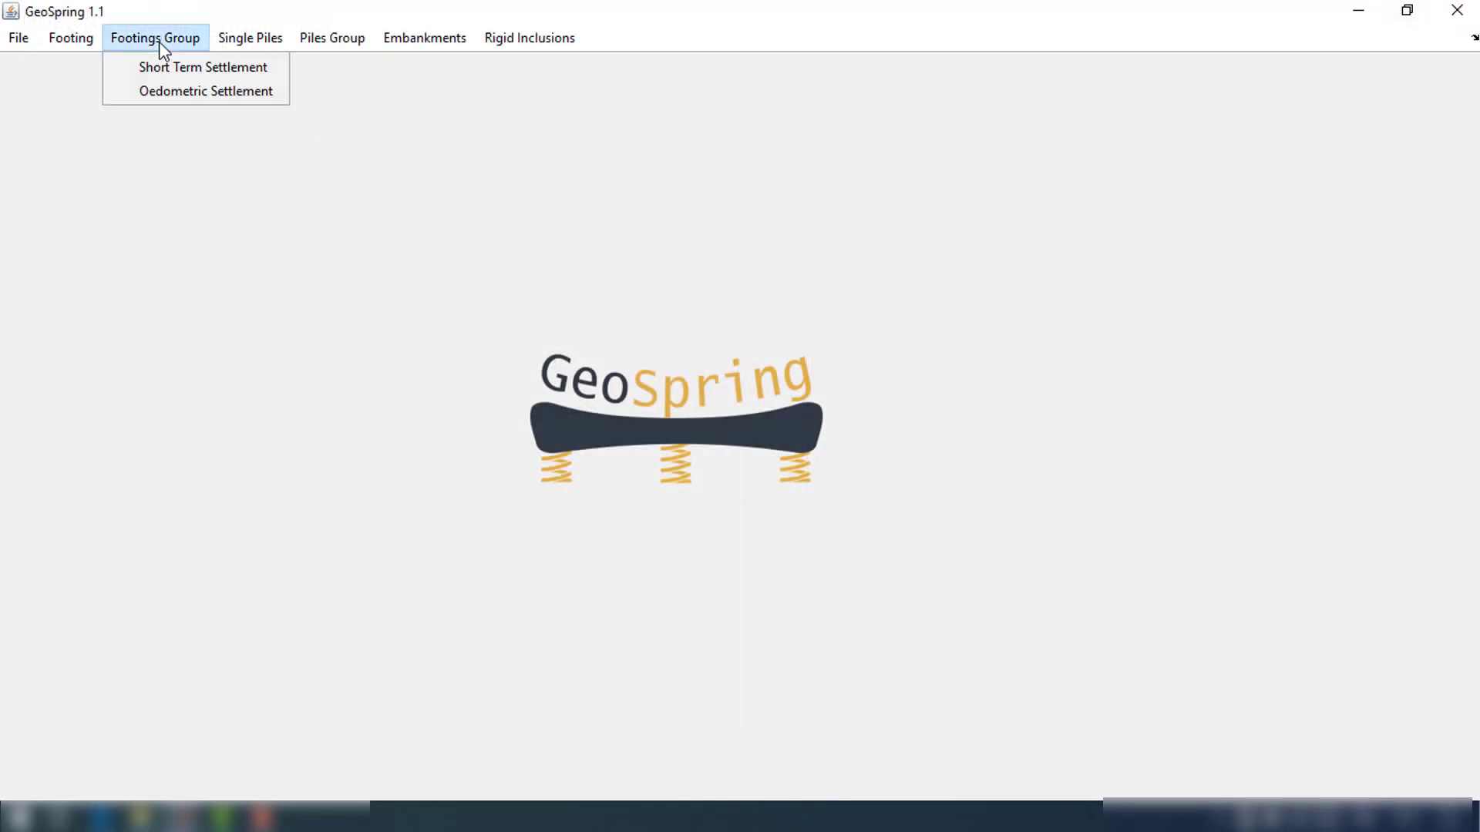
left_click(206, 95)
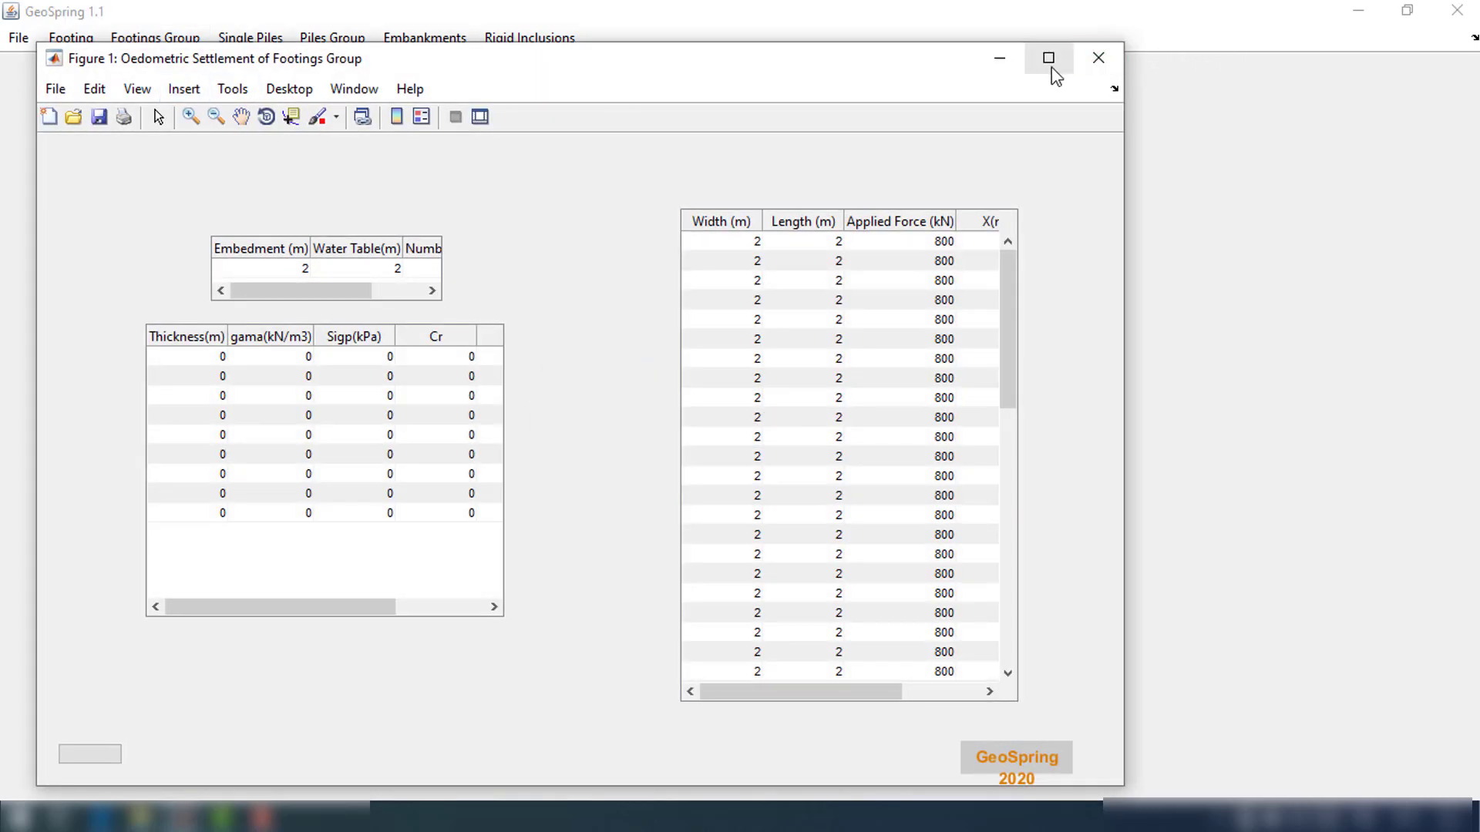
left_click(1053, 69)
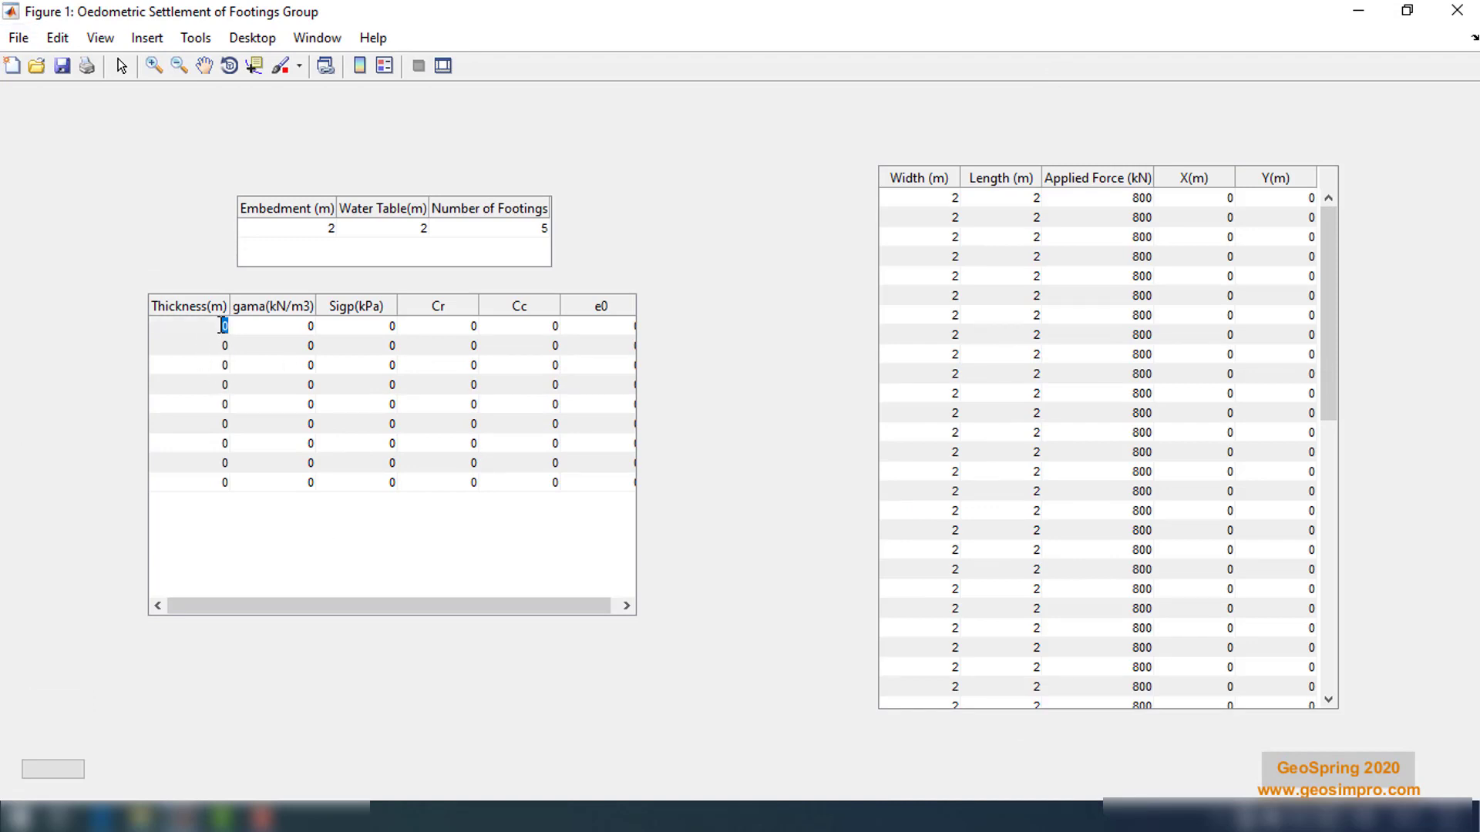
Set the first two layer thicknesses to 5 m and their unit weights gama to 18 and 20 kN/m3
key("Return")
type("5")
key("Return")
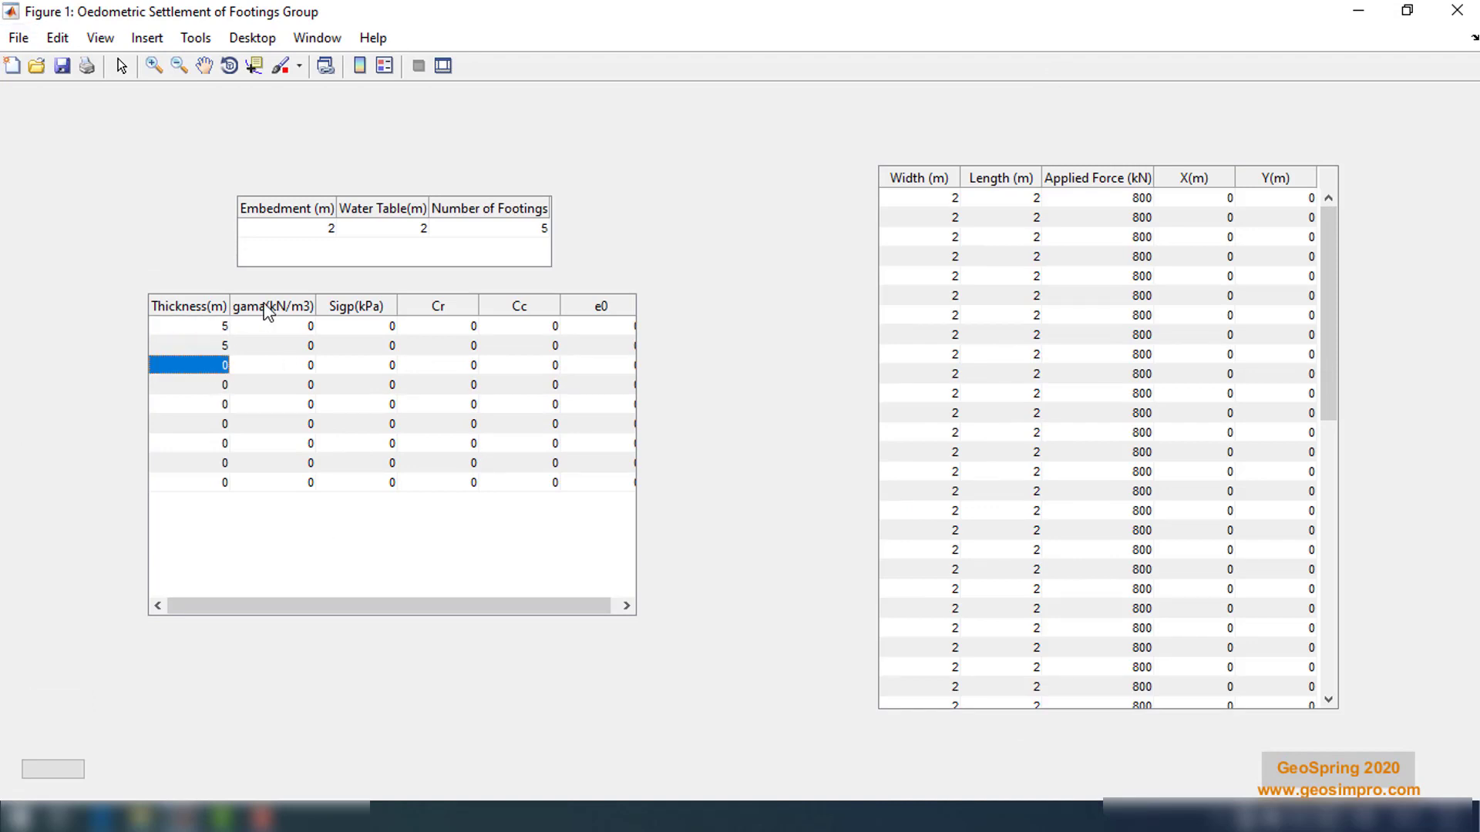
double_click(308, 326)
type("18")
key("Return")
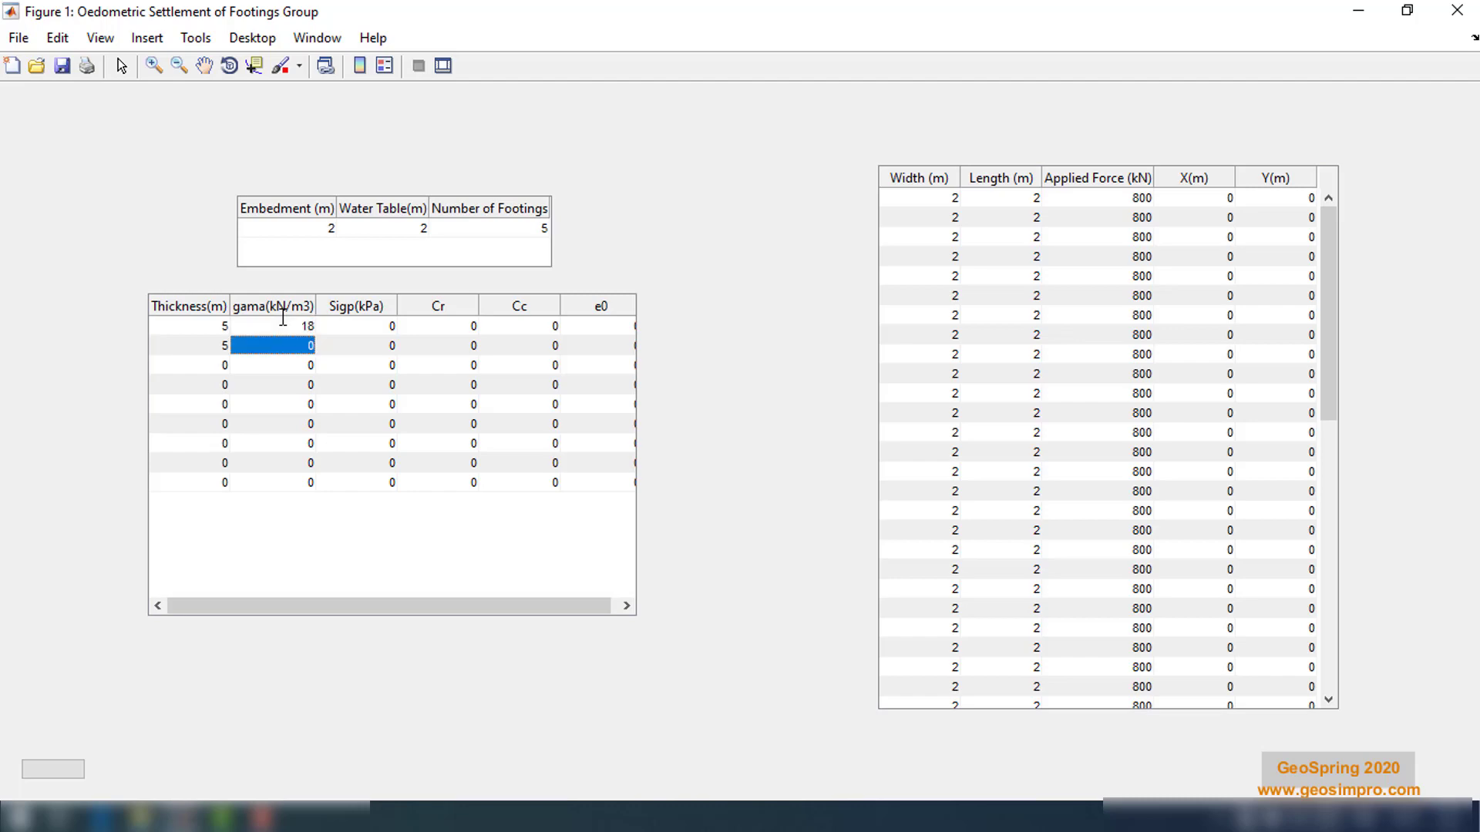
type("20")
key("Return")
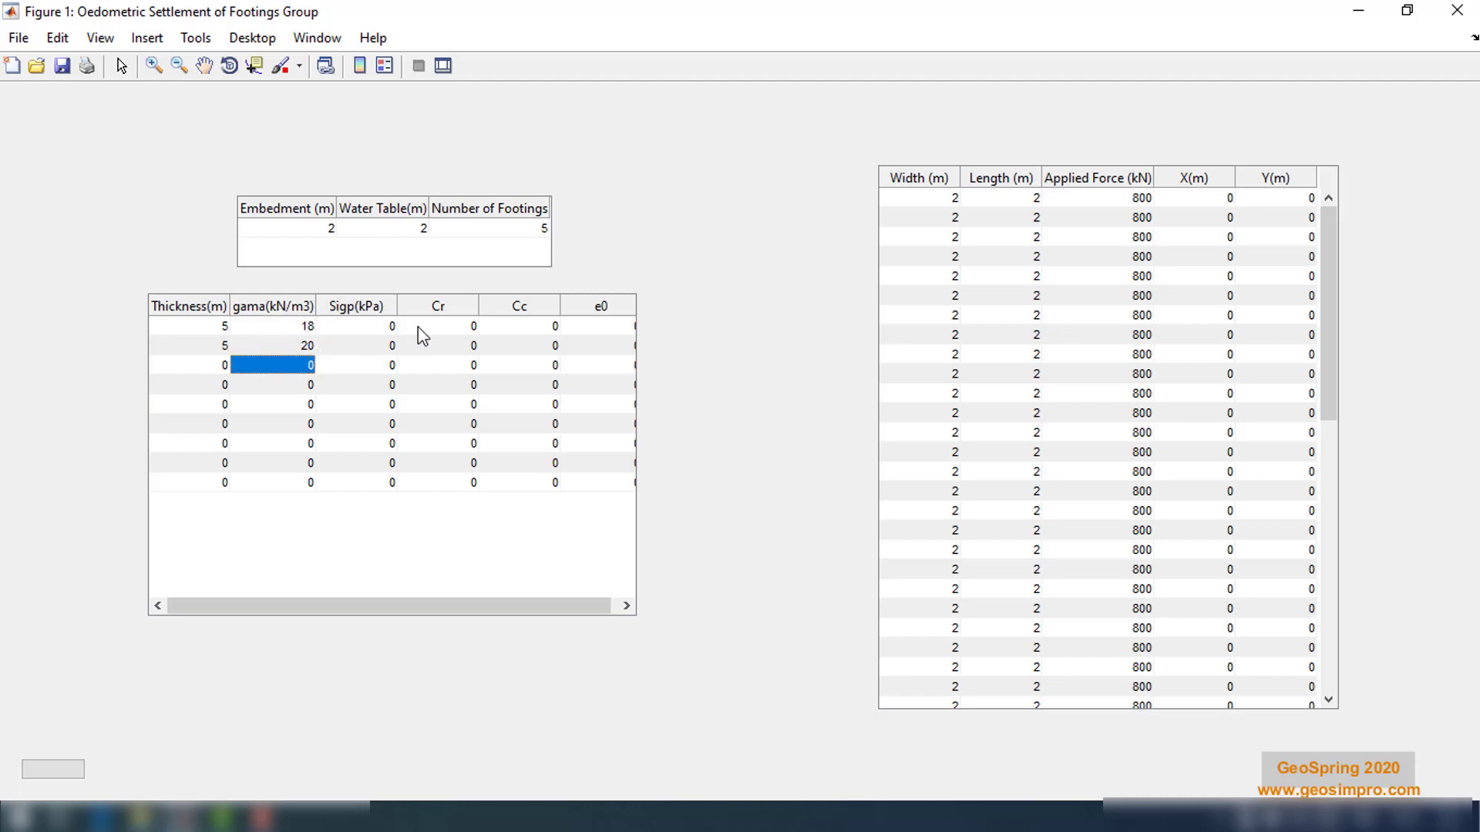
Set the first layer's preconsolidation pressure Sigp to 100 kPa
double_click(392, 326)
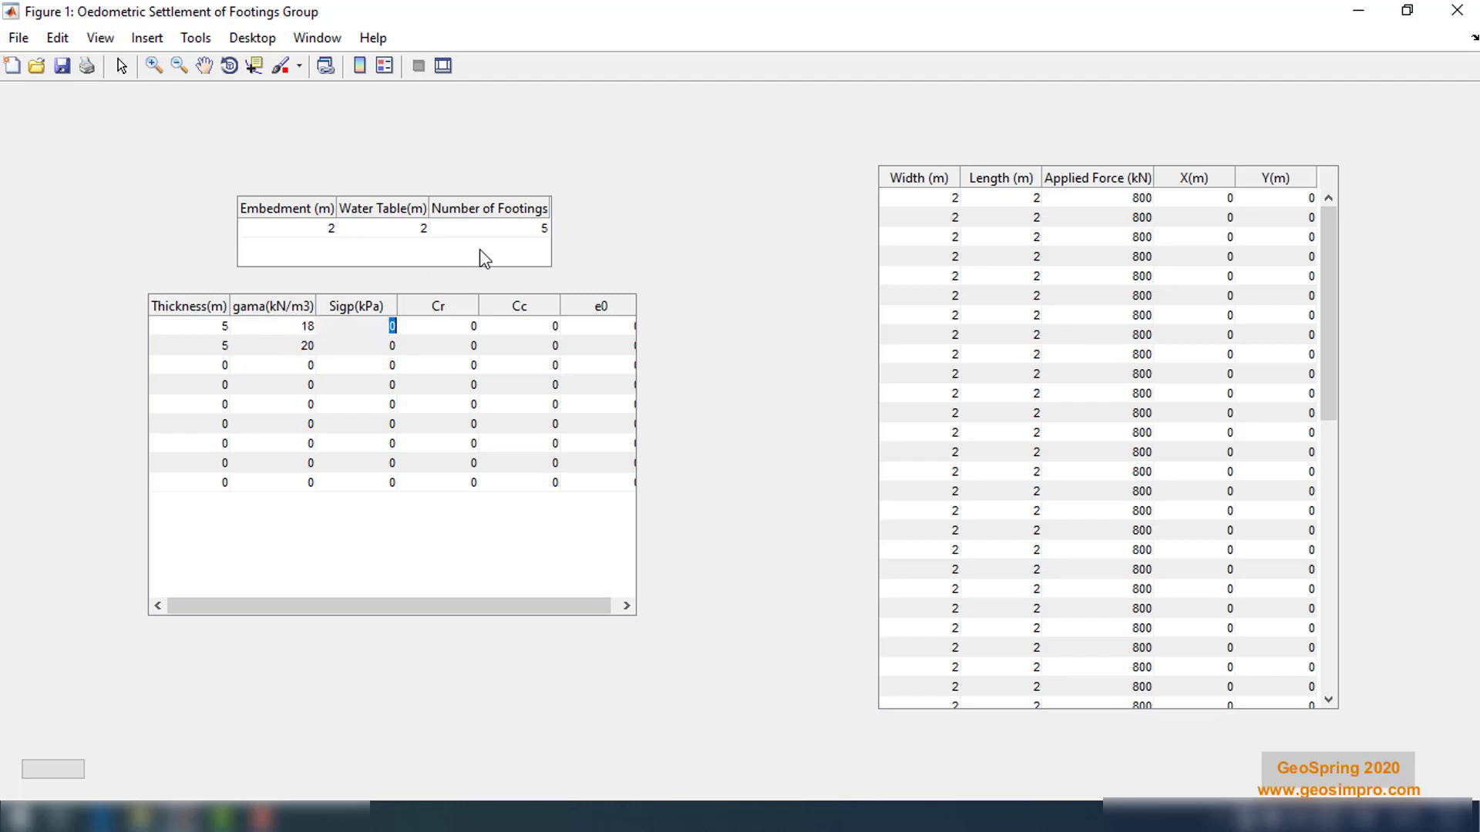
type("100")
key("Return")
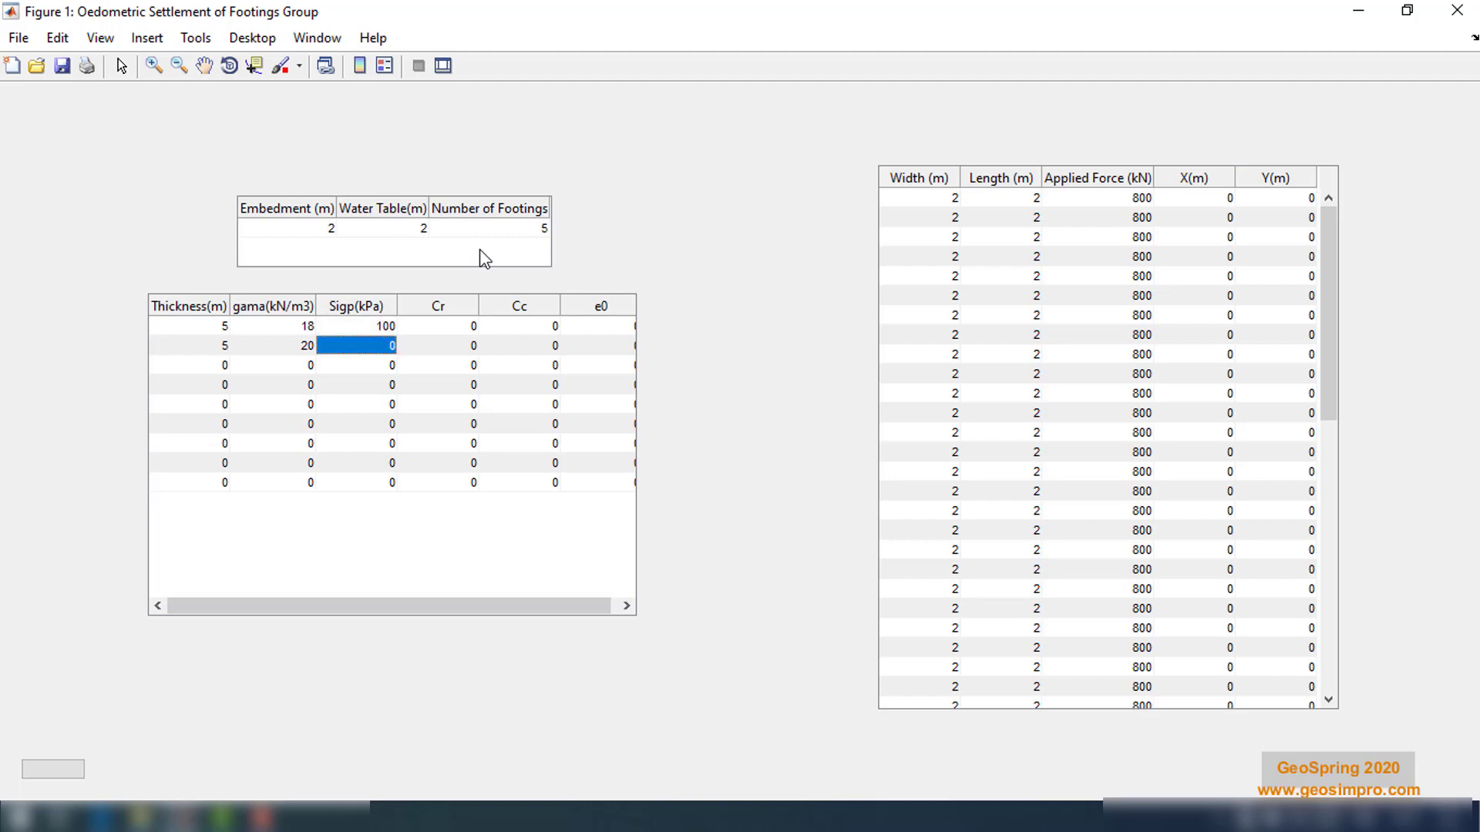
Set the second layer's Sigp to 200 kPa and the Cr values of the two layers to 0.01 and 0.02
type("200")
key("Return")
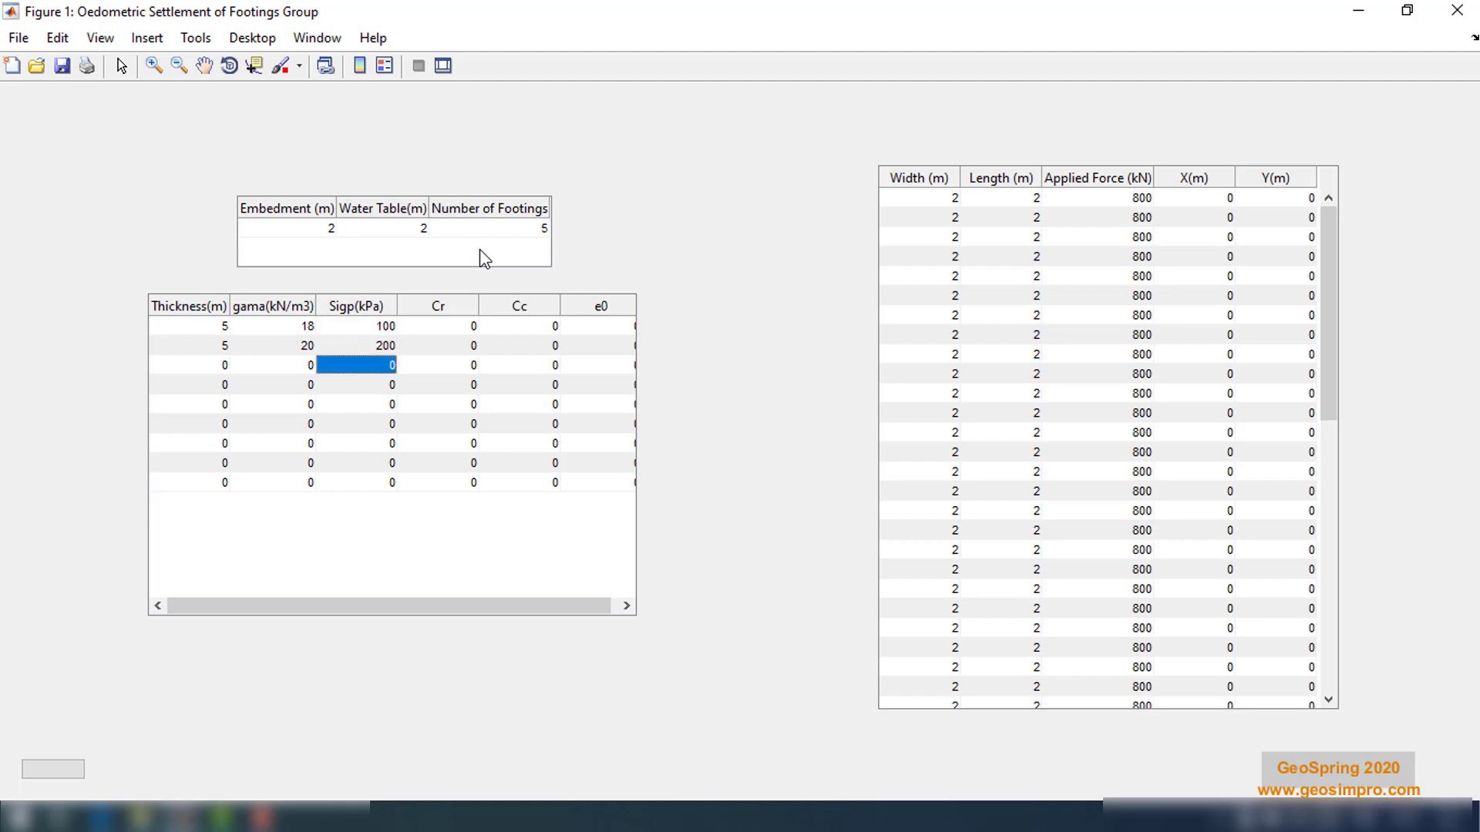
double_click(473, 326)
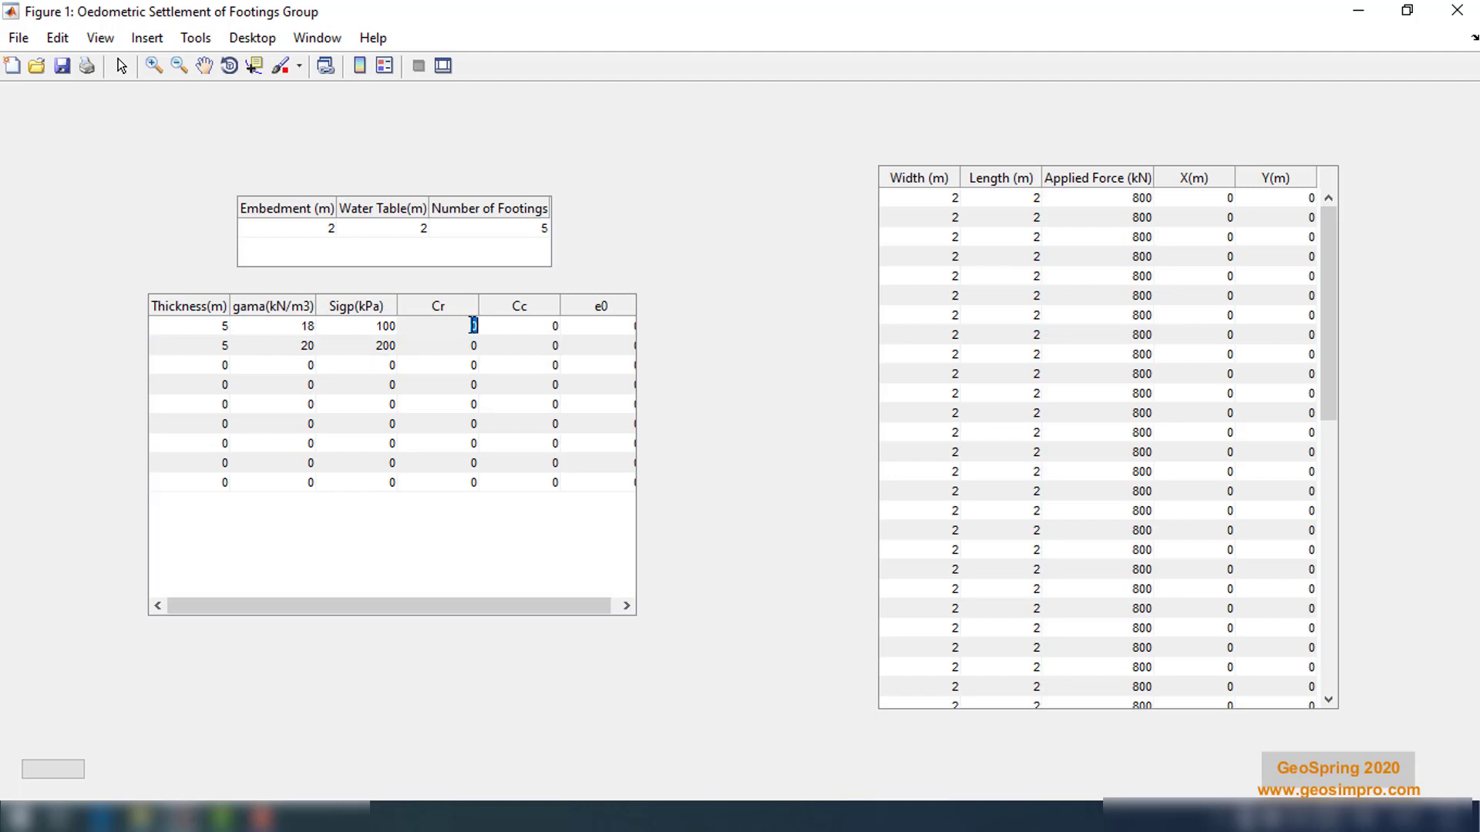
type(".01")
key("Return")
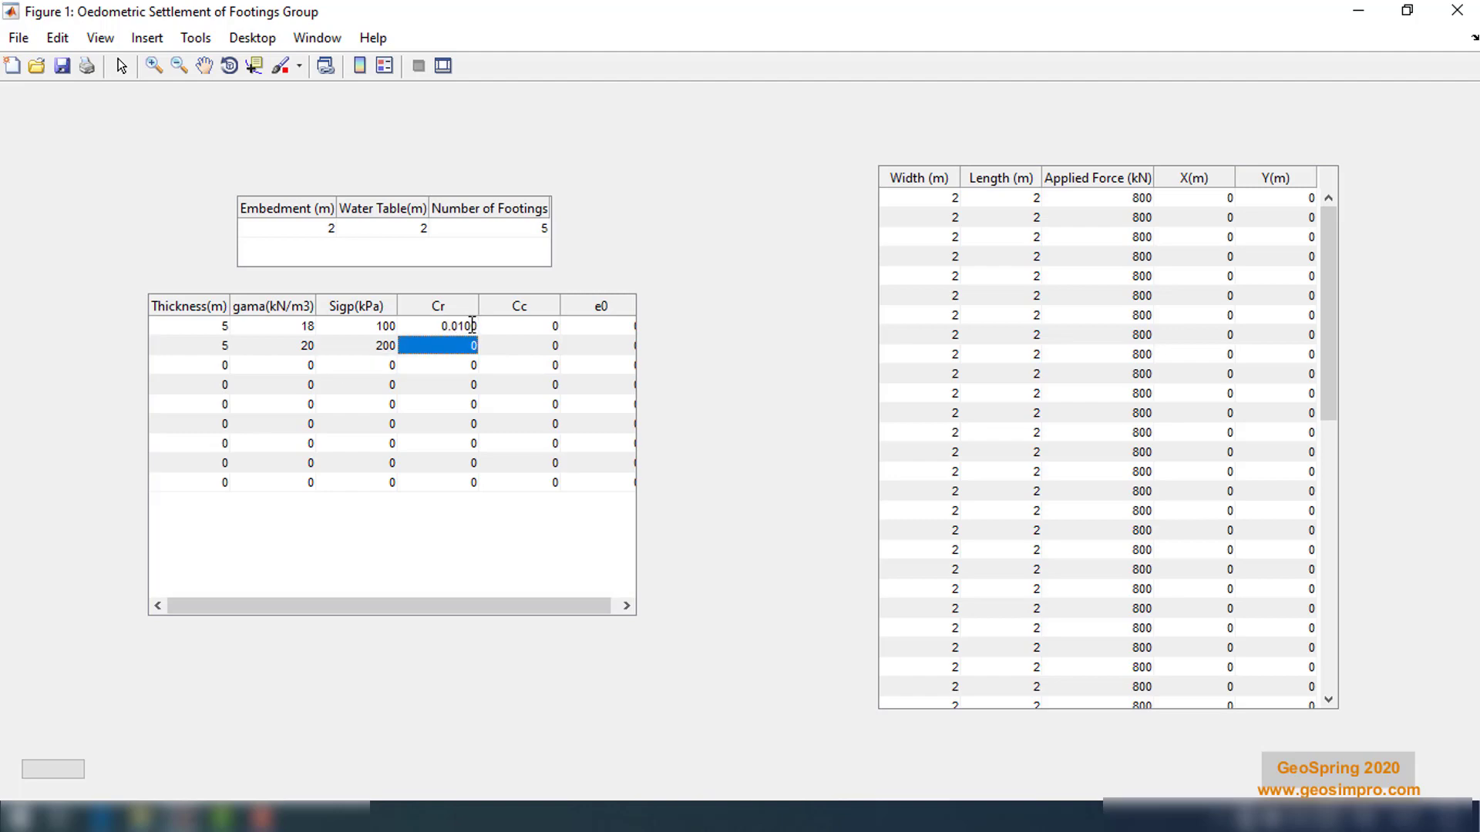
type(".")
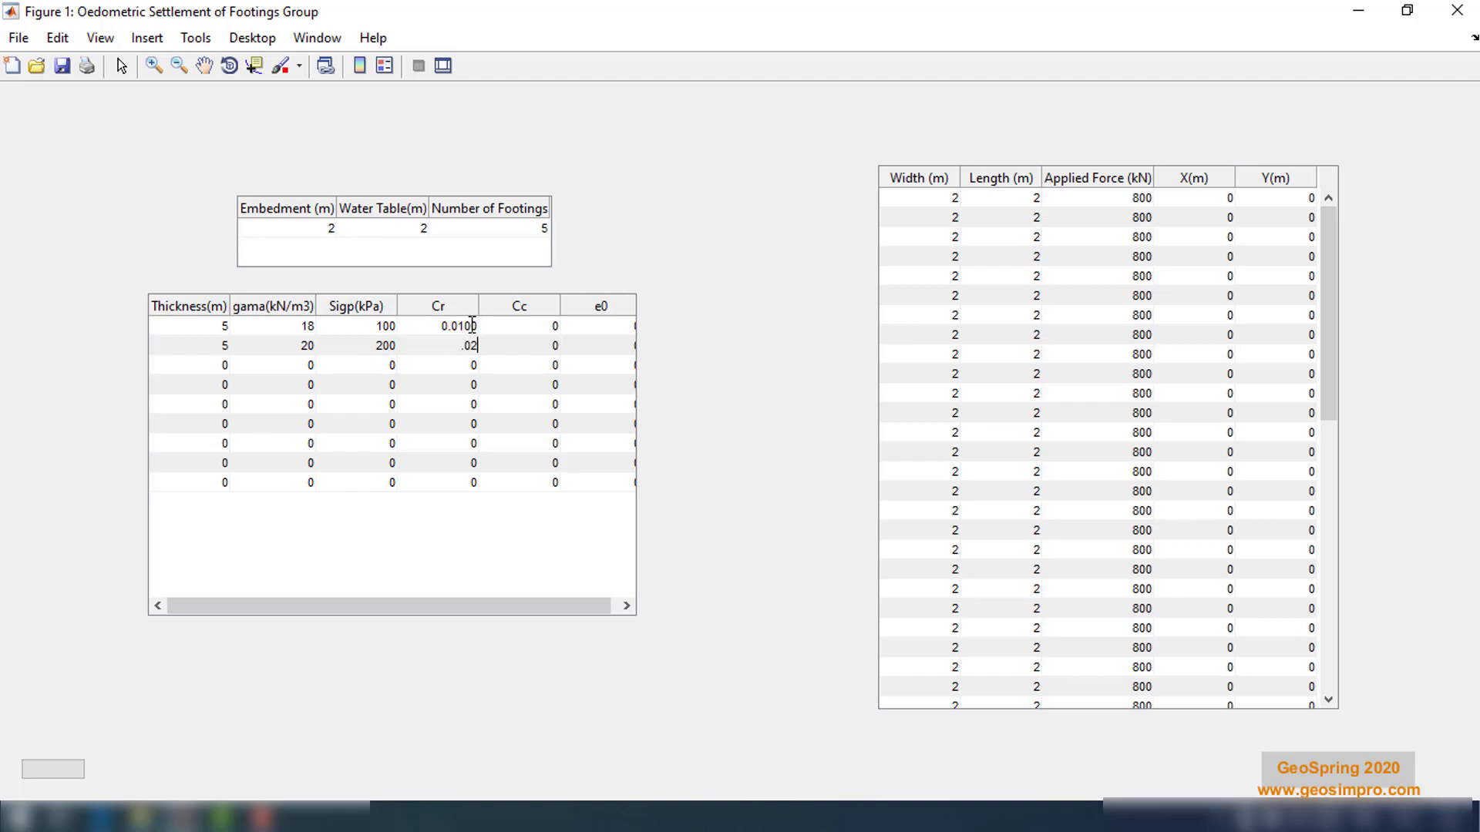
type("02")
key("Return")
Set the compression index Cc of both layers to 0.2
double_click(551, 326)
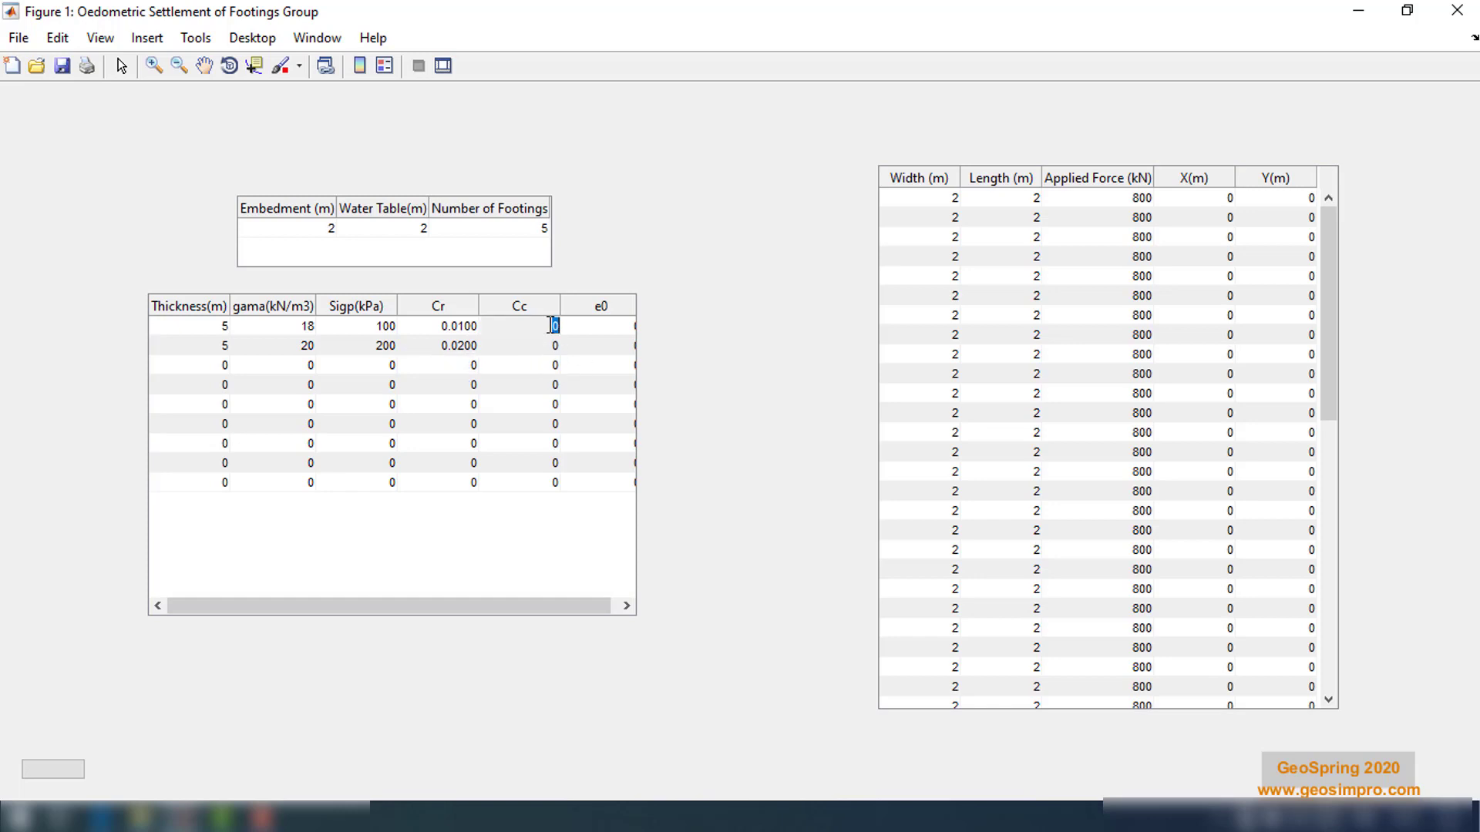
type(".2")
key("Return")
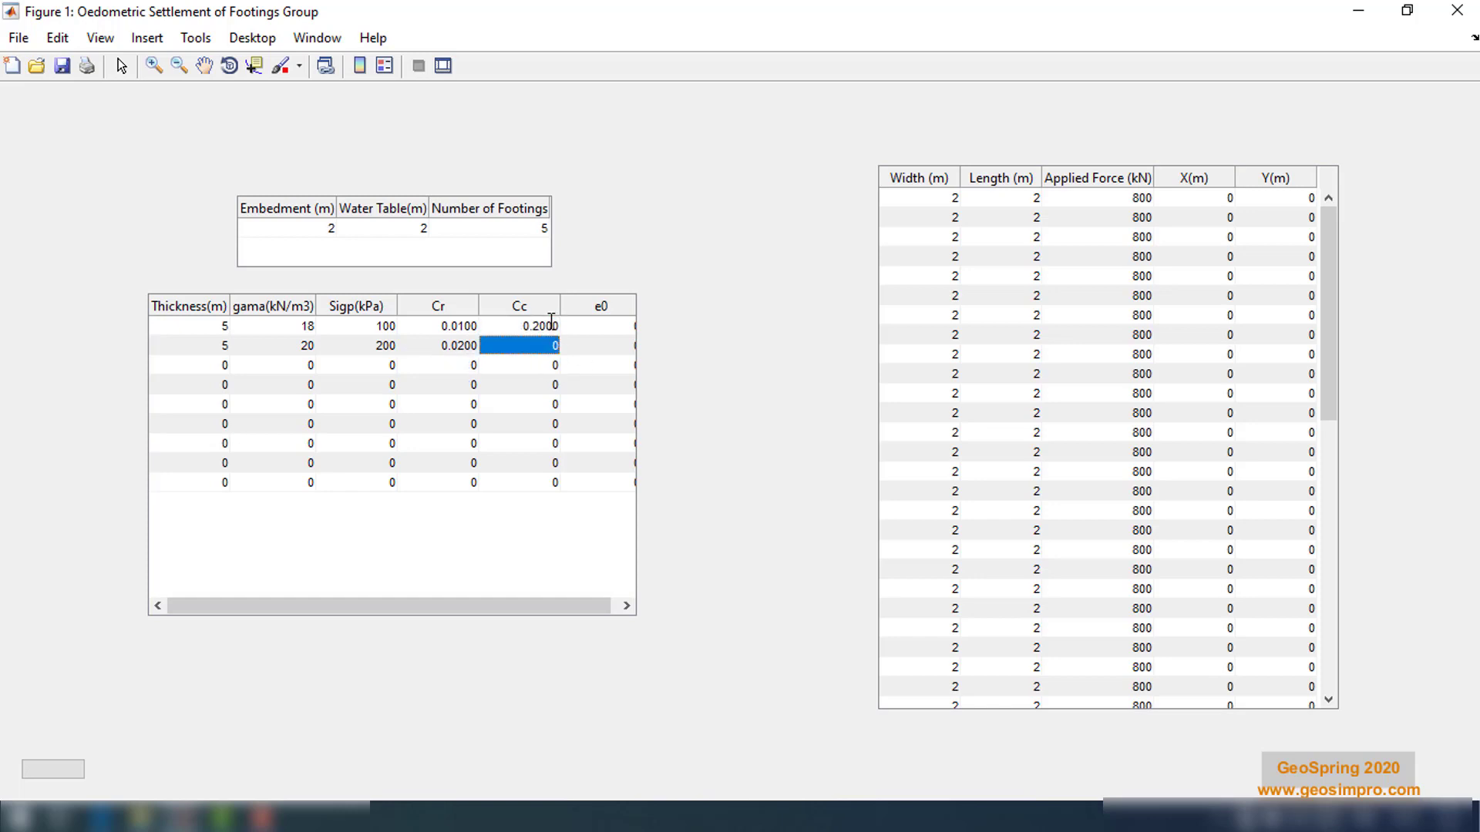
type(".2")
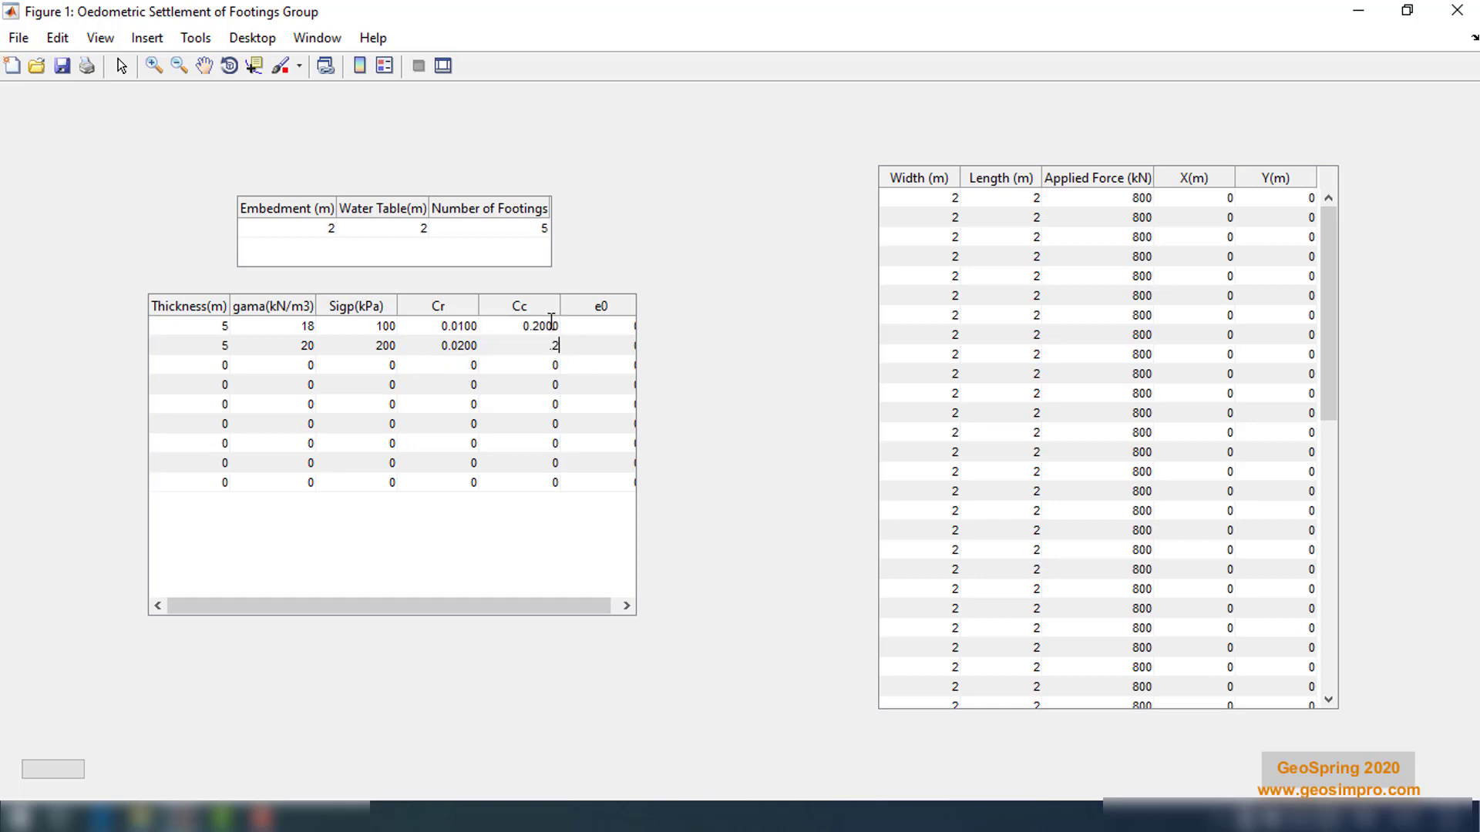
key("Return")
Set the initial void ratio e0 to 1 for the first layer and 1.2 for the second
left_click_drag(532, 606, 580, 604)
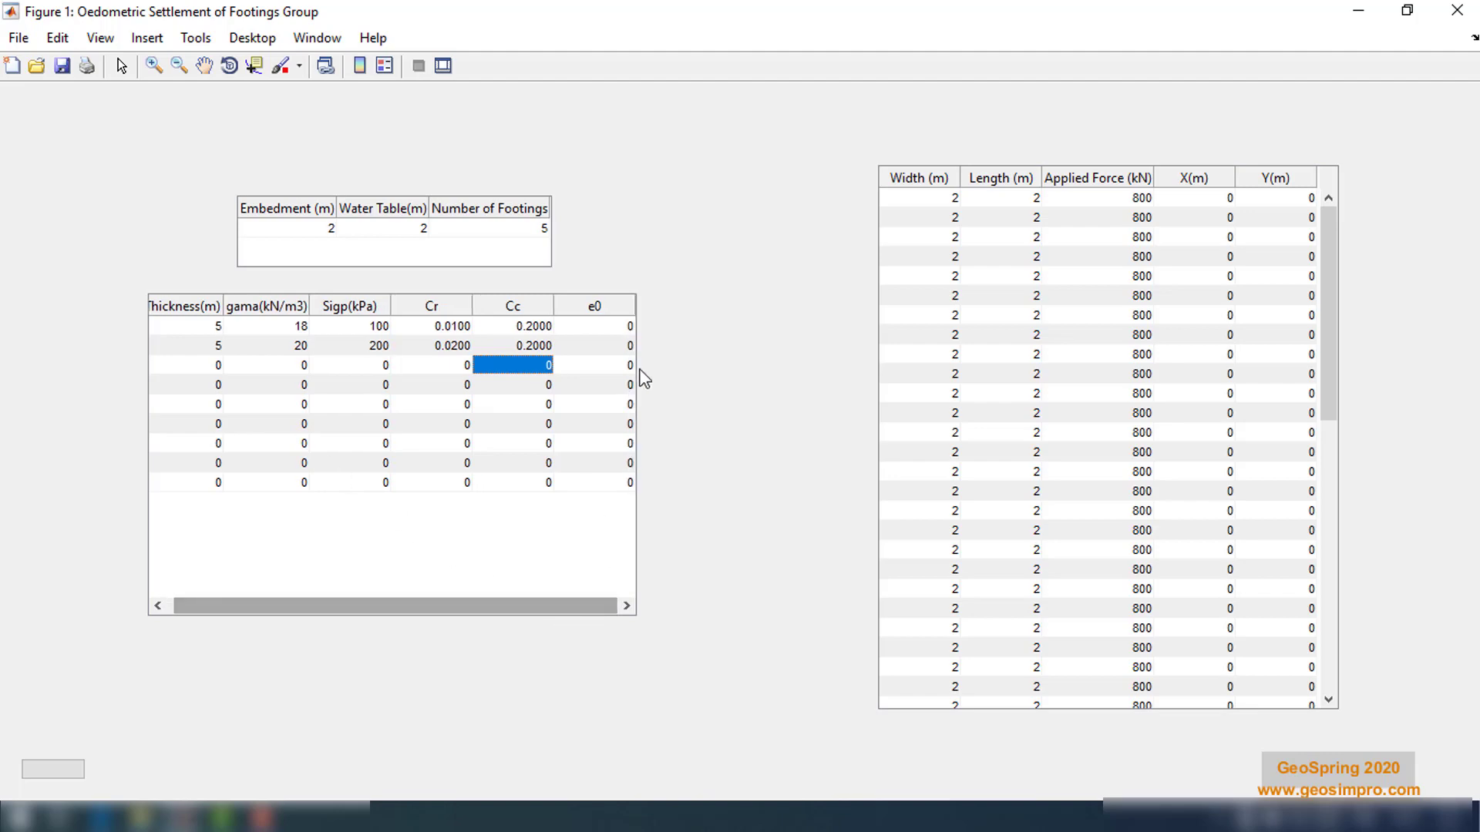
double_click(630, 326)
type("1")
key("Return")
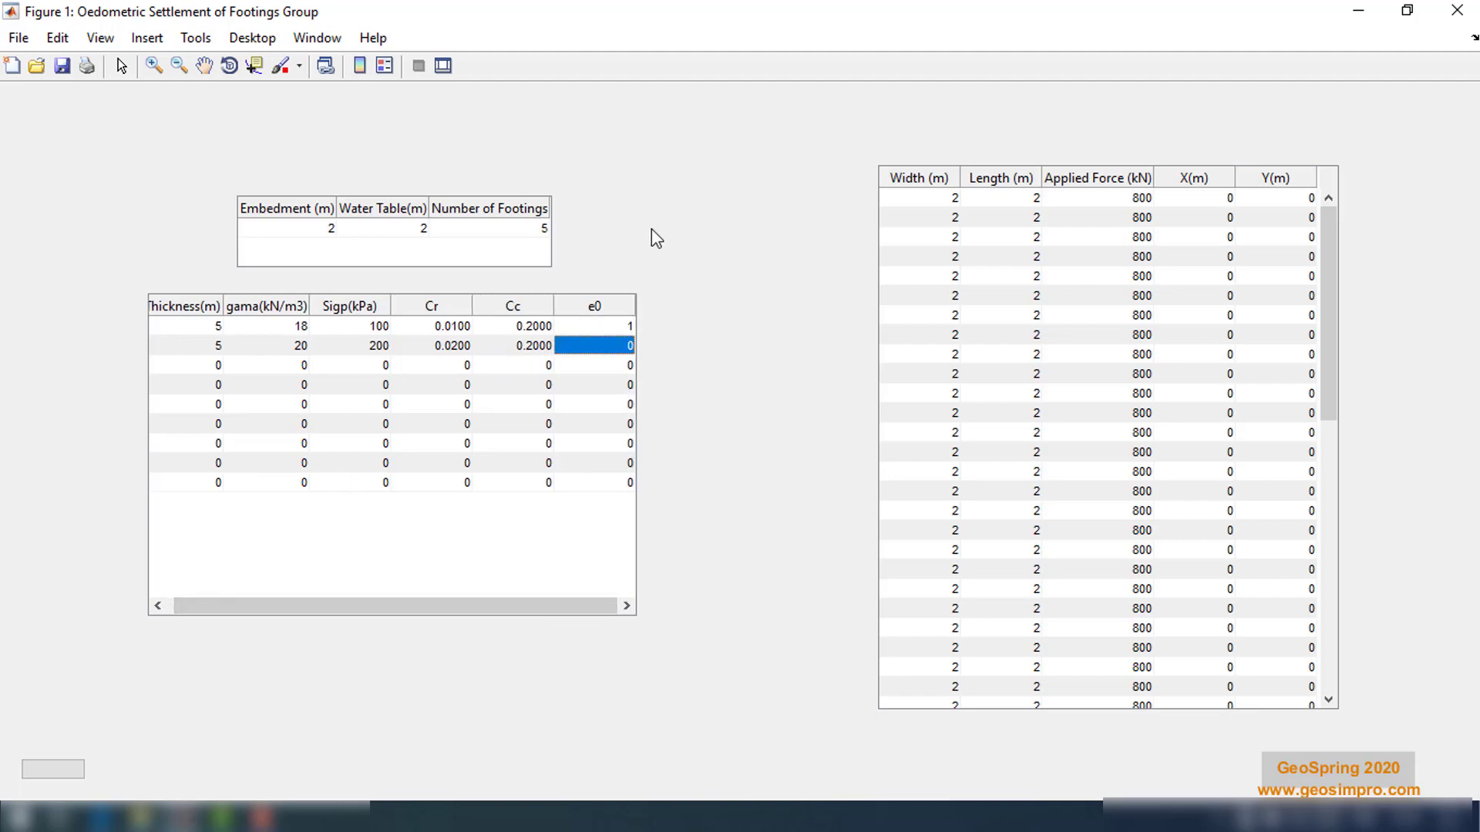
type("1")
key("Return")
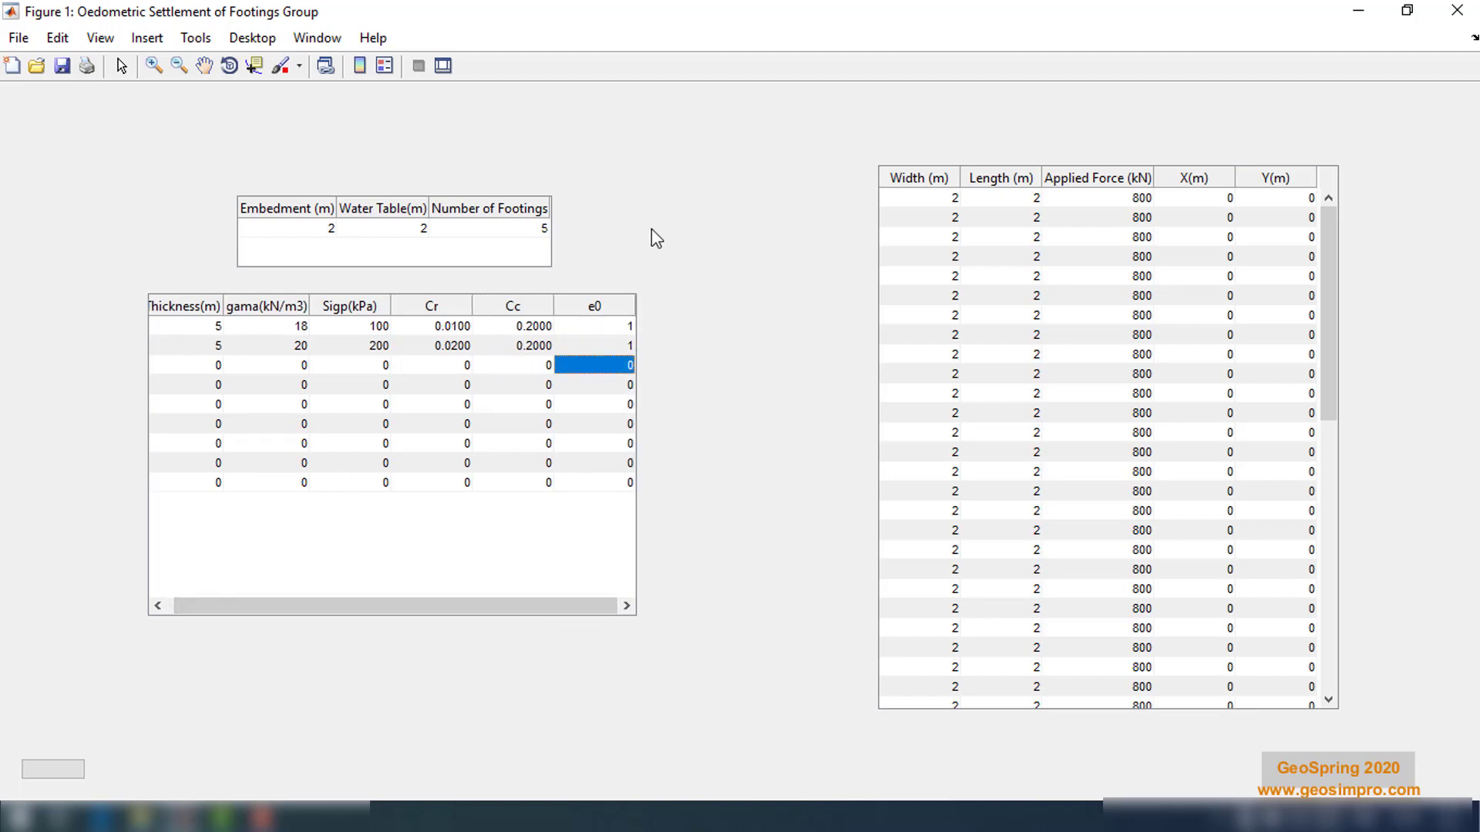
double_click(629, 344)
type("1.2")
key("Return")
Set the number of footings to 4
double_click(539, 230)
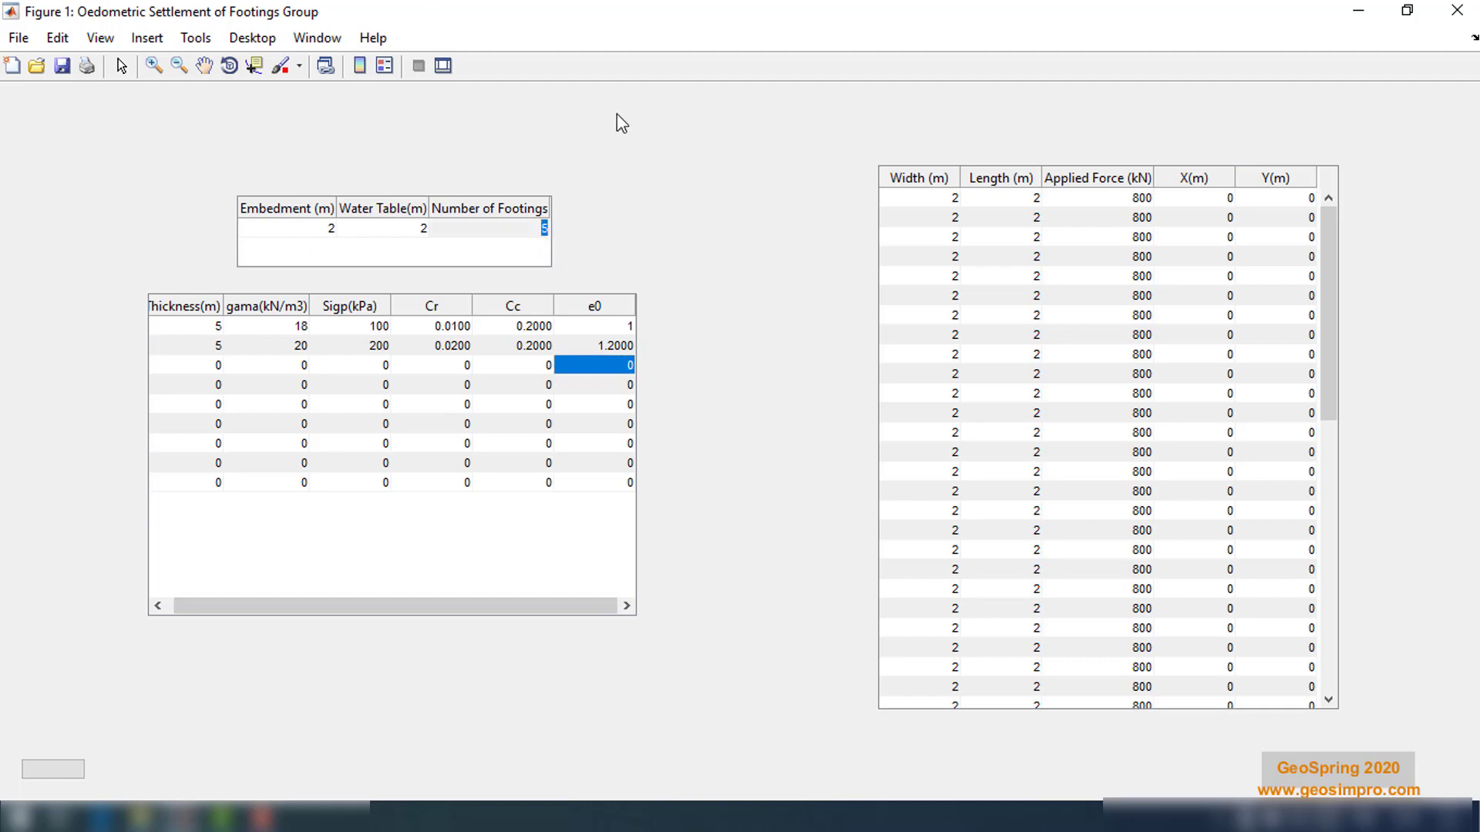
type("4")
key("Return")
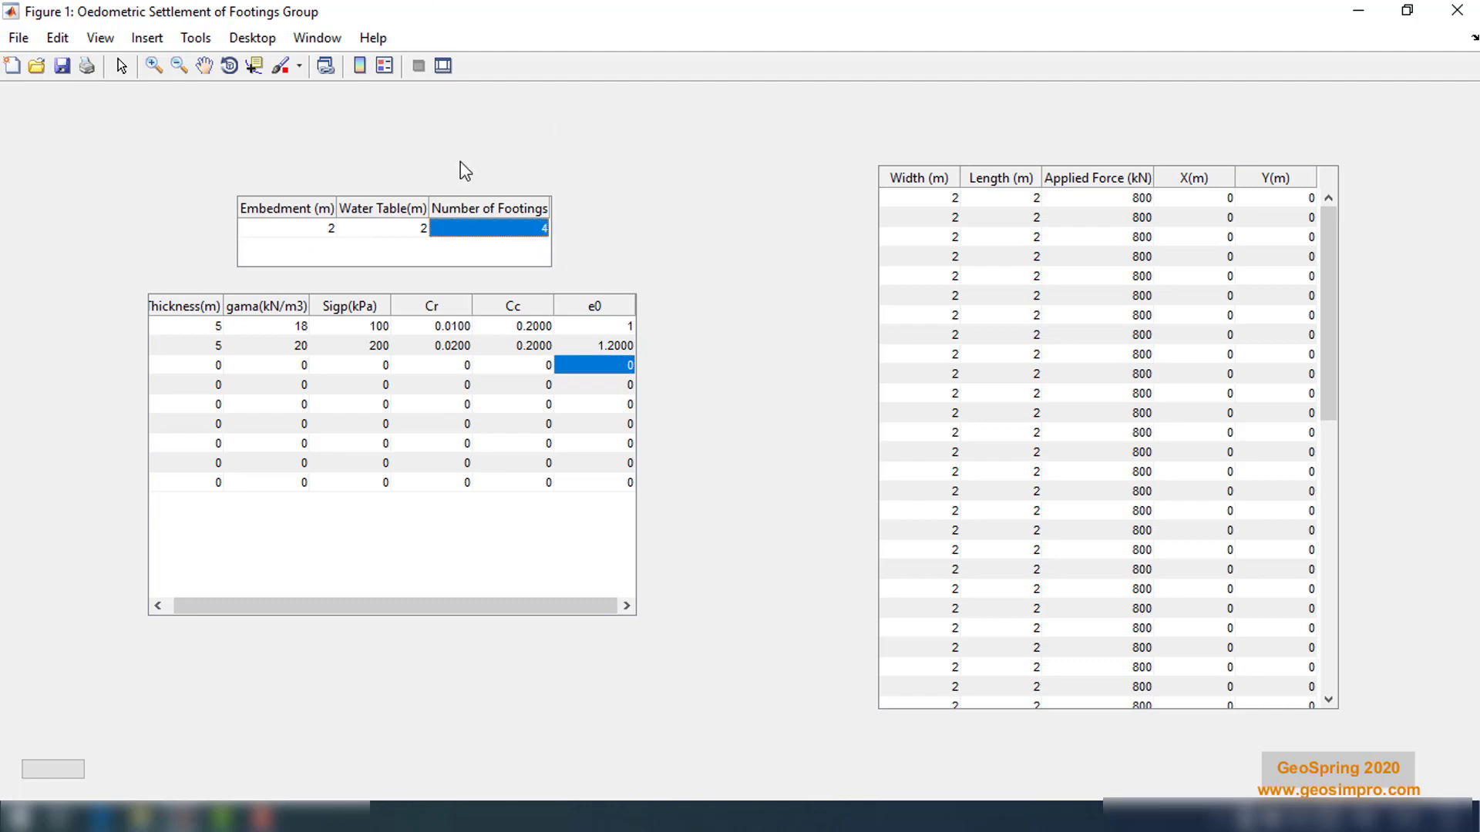
Position the footings with footing 2 at Y 2 m, footing 3 at X 2 m, and footing 4 at X 2 m, Y 2 m
double_click(1308, 218)
type("2")
key("Return")
key("Left")
type("2")
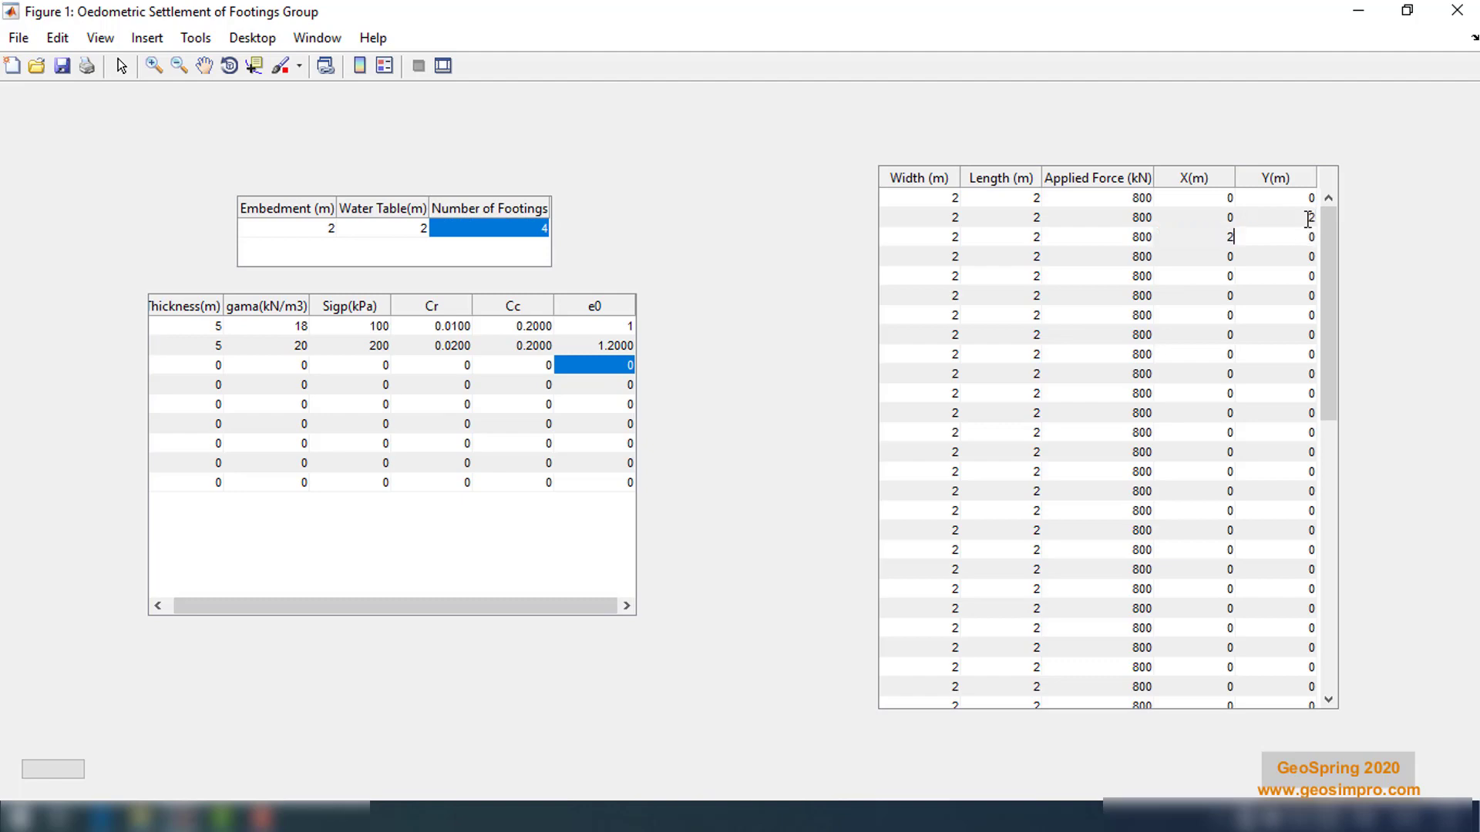
key("Return")
type("2")
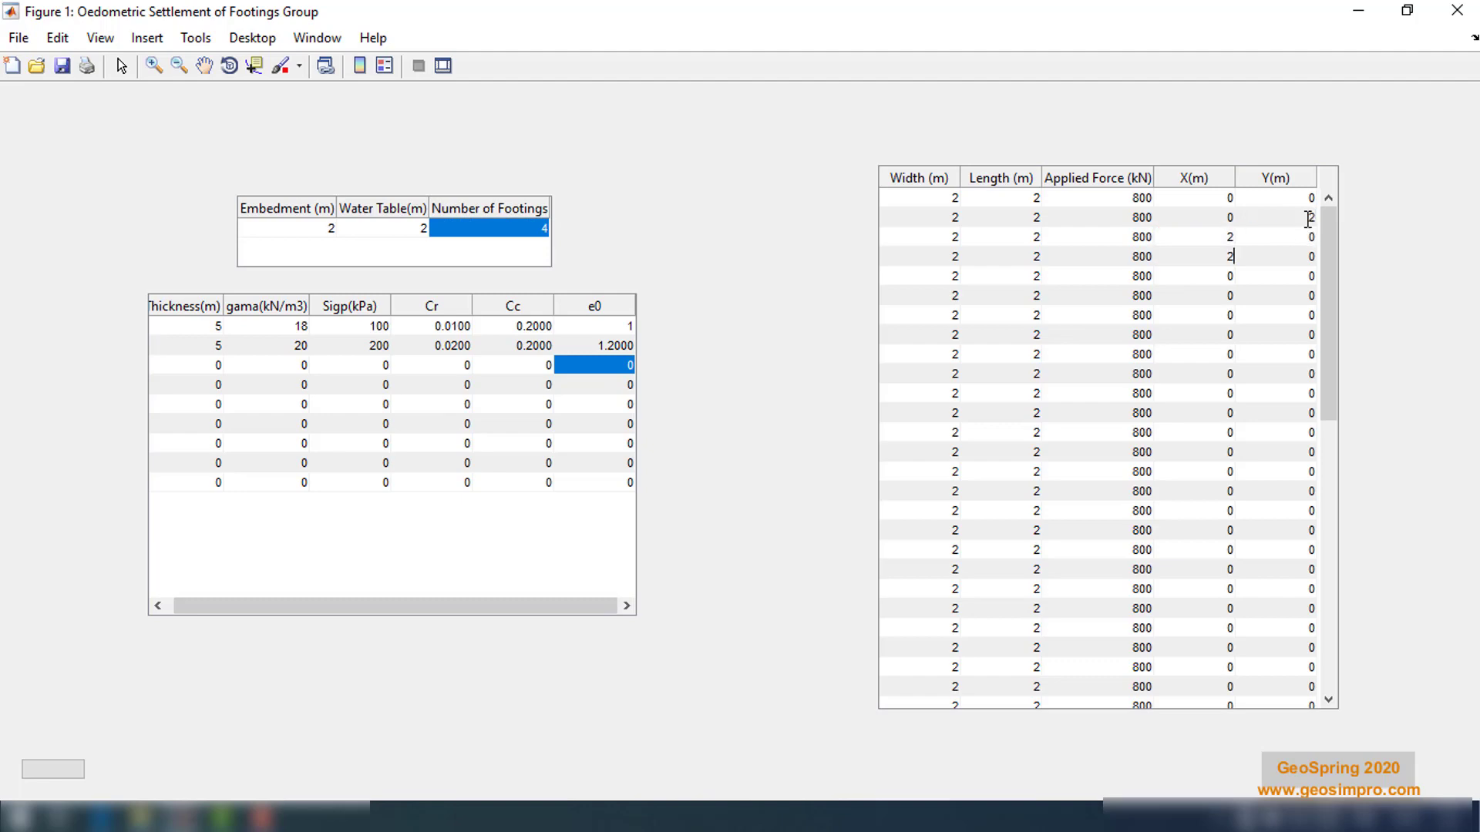
key("Return")
key("Right")
key("Return")
key("Up")
key("Up")
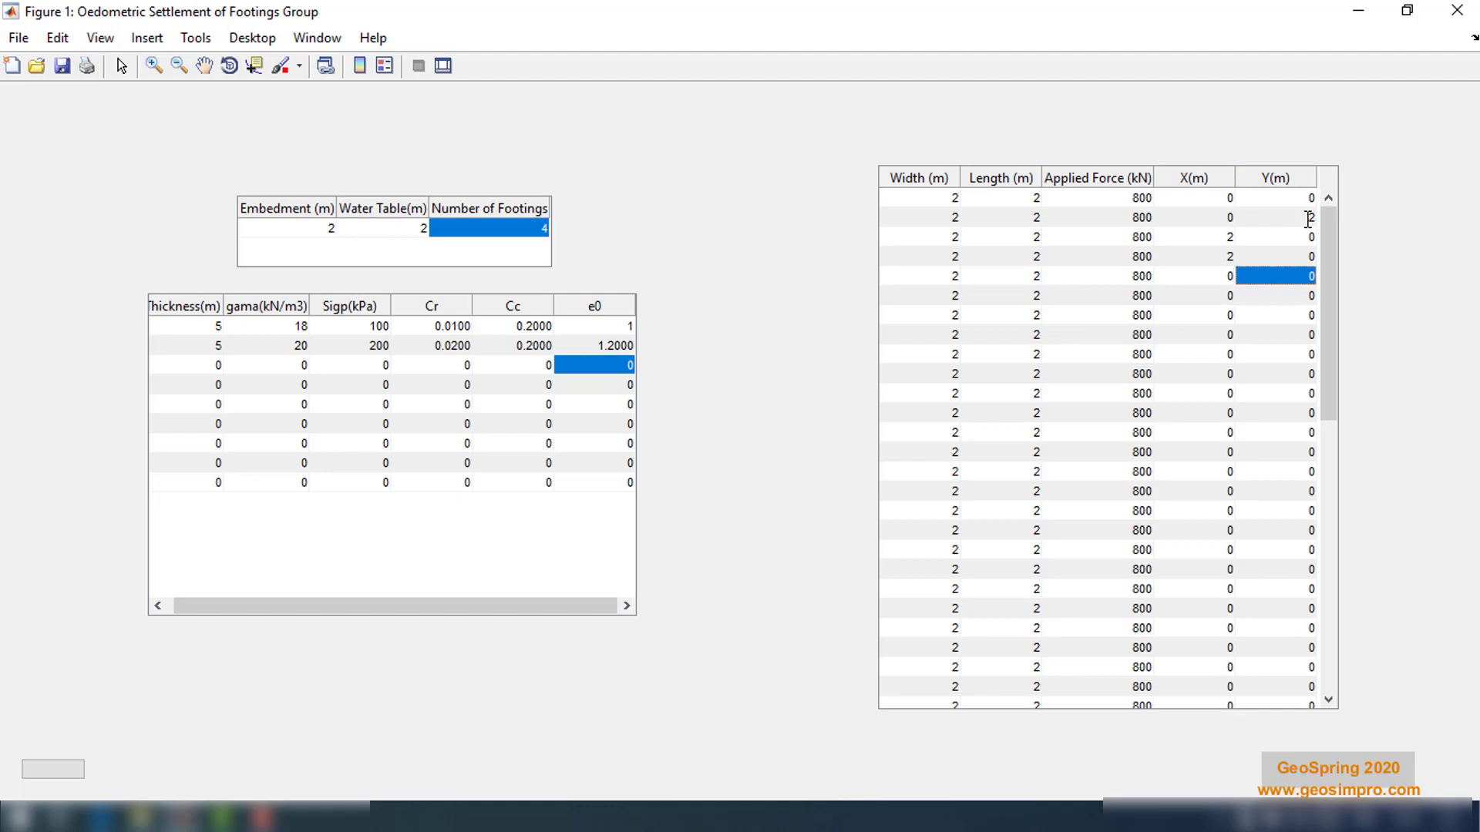
type("2")
key("Return")
Set the second footing's width and length to 3 m
left_click(945, 219)
type("3")
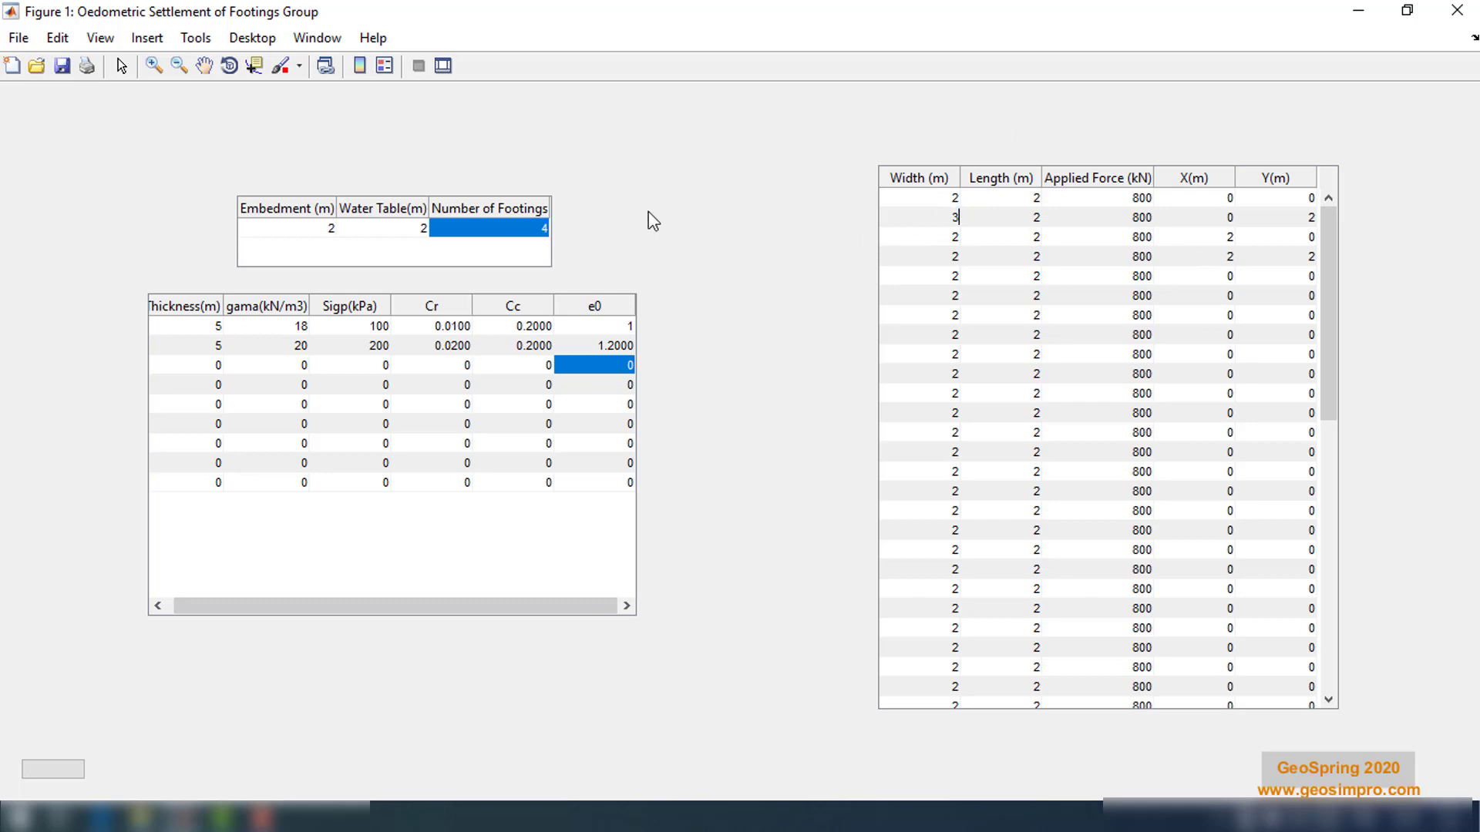
double_click(1038, 218)
type("3")
key("Return")
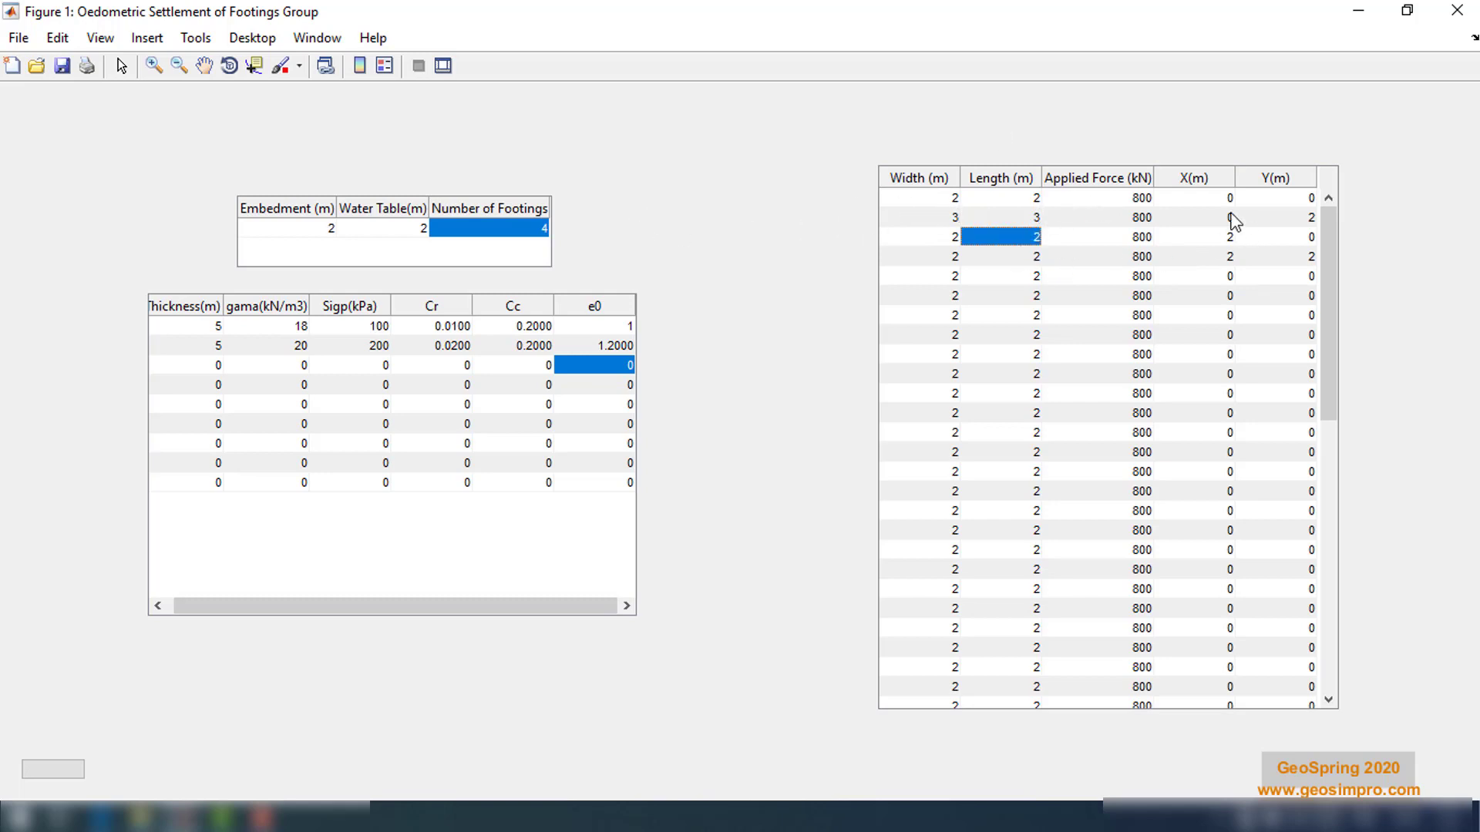
Set the applied force to 1250 kN for the second footing and 1300 kN for the fourth
double_click(1141, 218)
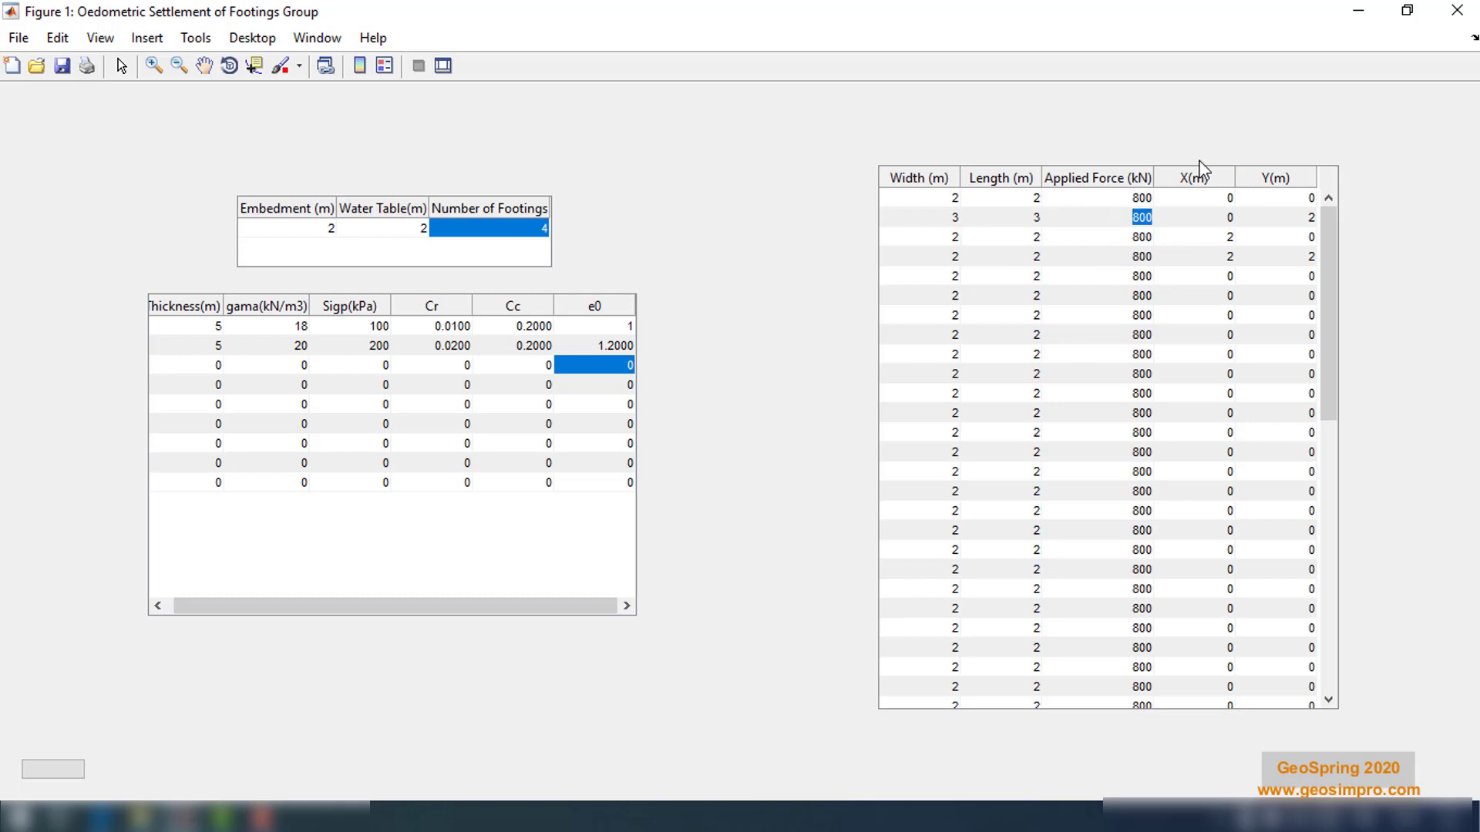
type("1250")
key("Return")
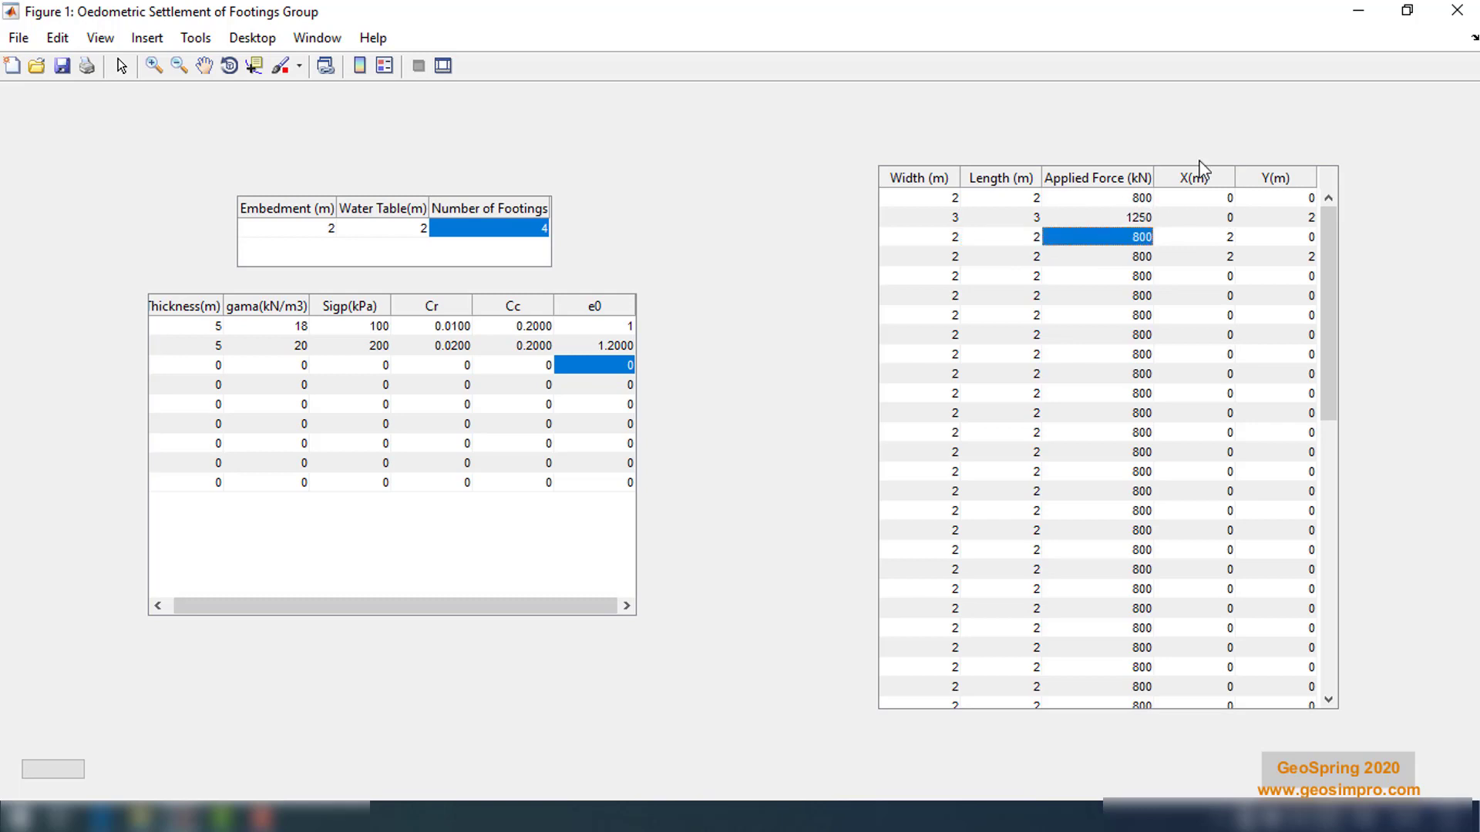
key("Return")
type("13")
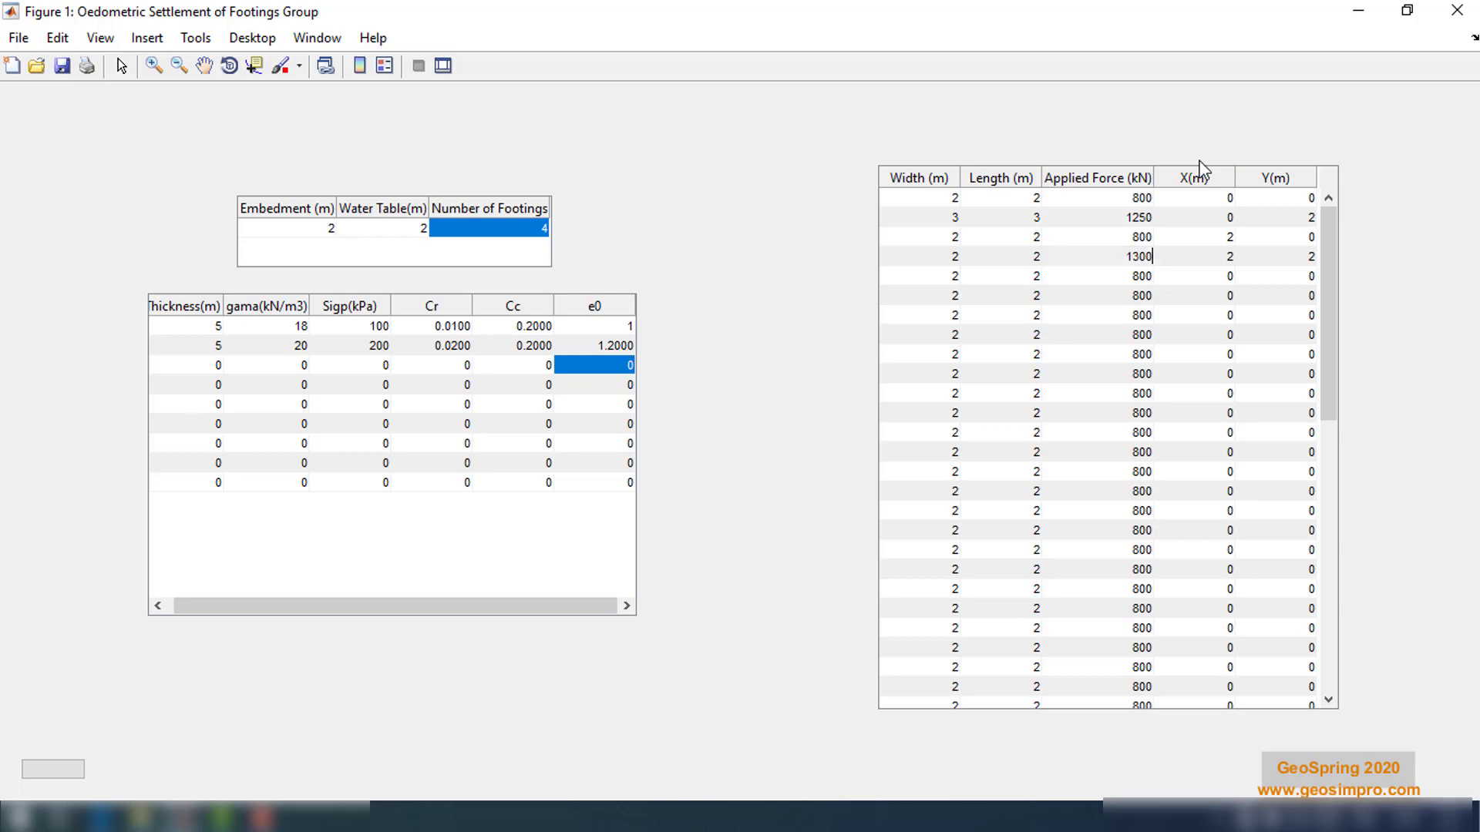
key("Return")
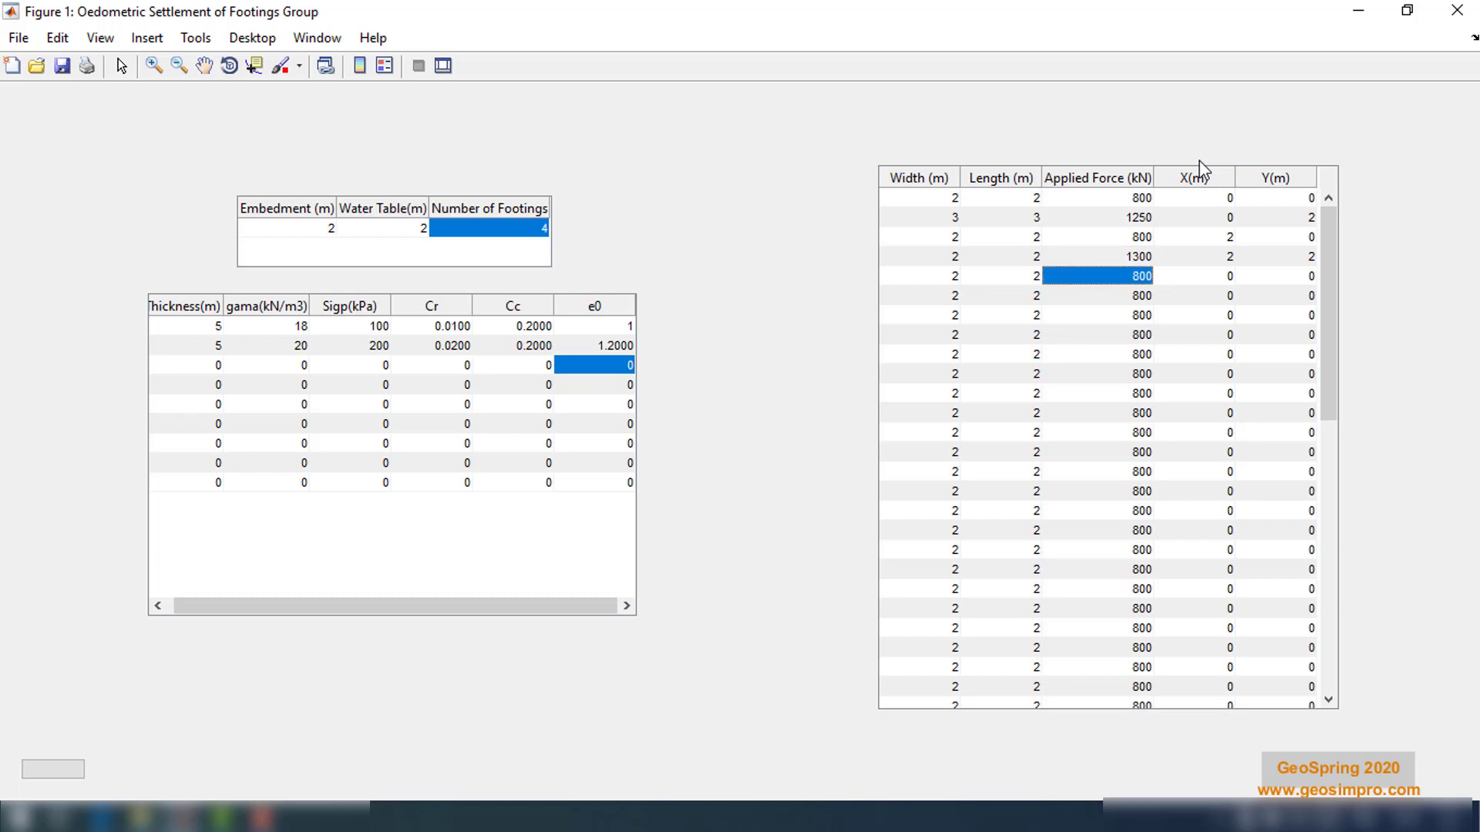
Compute oedometric settlements for the four-footing group and rotate the contour plot to a plan view
left_click_drag(349, 605, 311, 623)
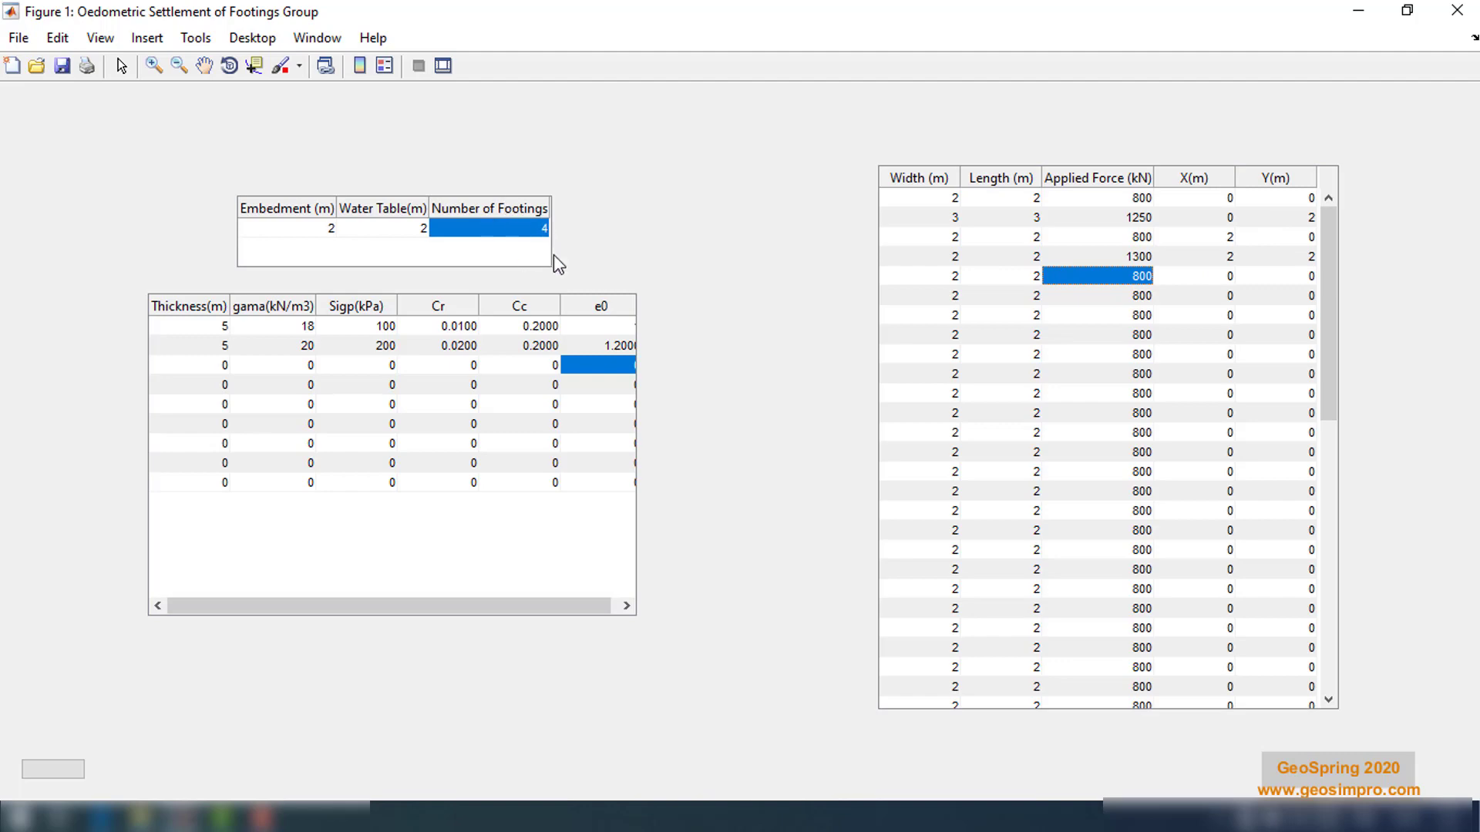
left_click(59, 776)
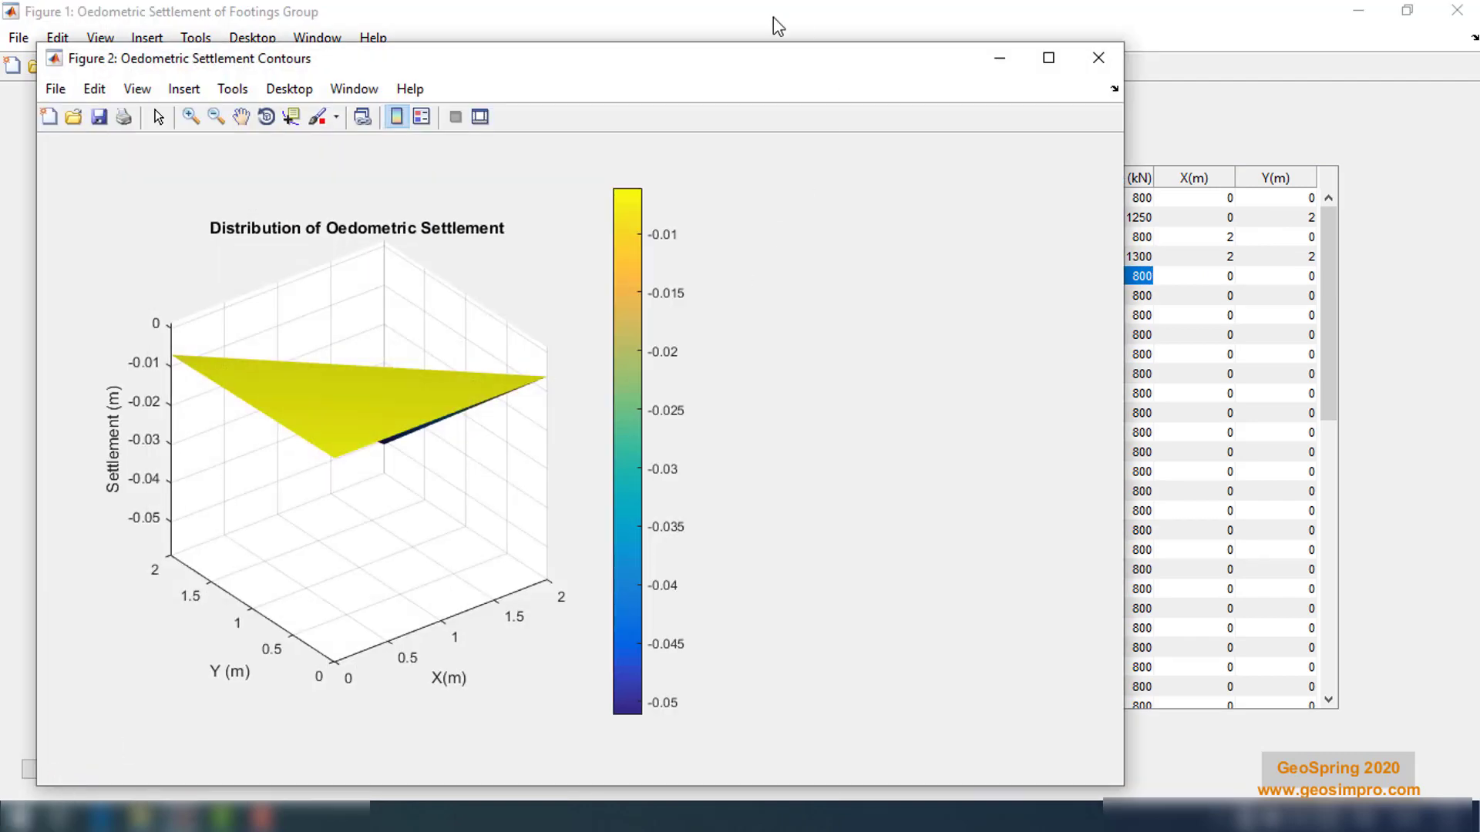
left_click(266, 116)
left_click_drag(344, 387, 484, 654)
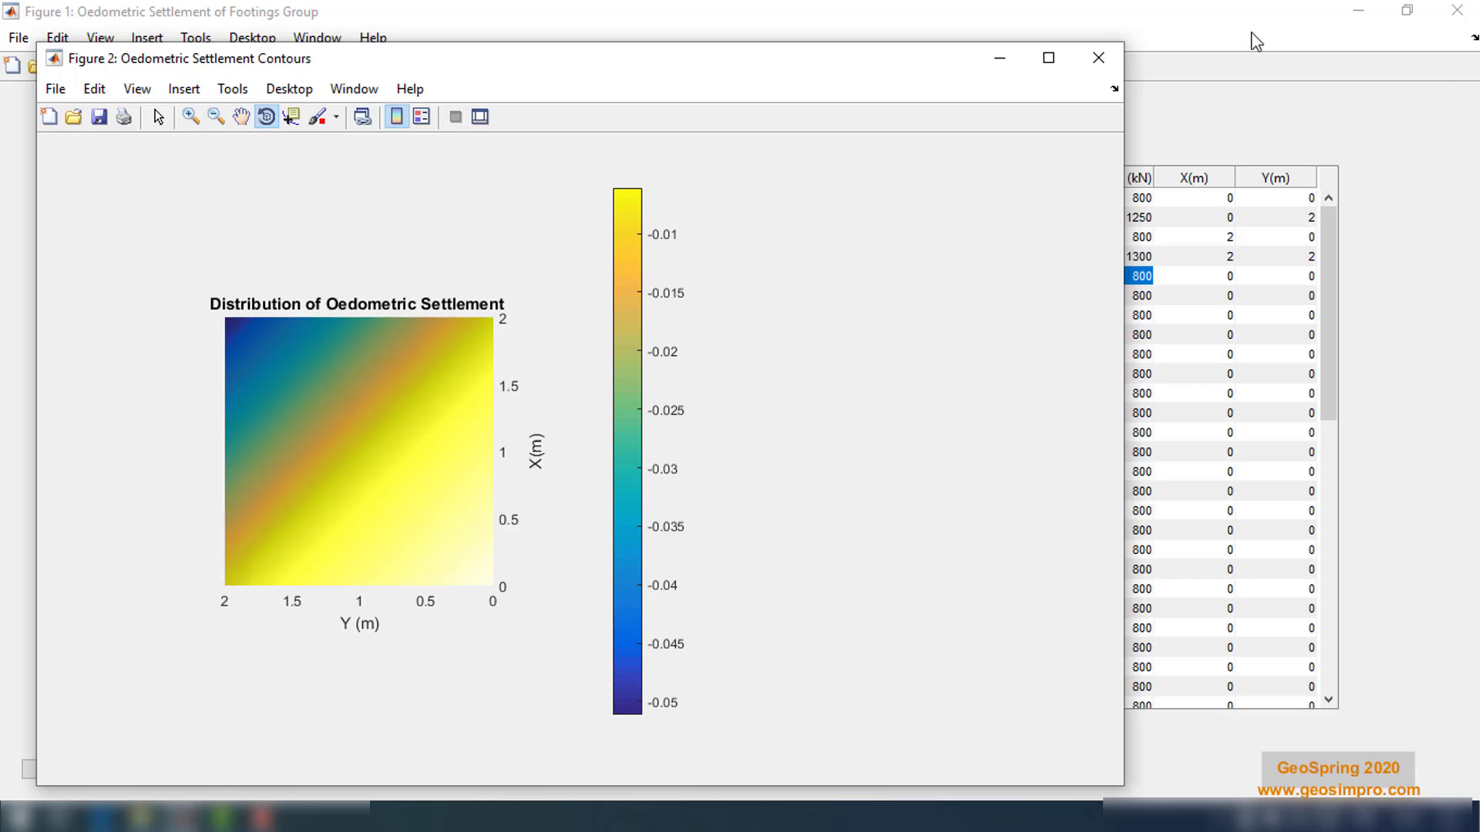
left_click(1098, 57)
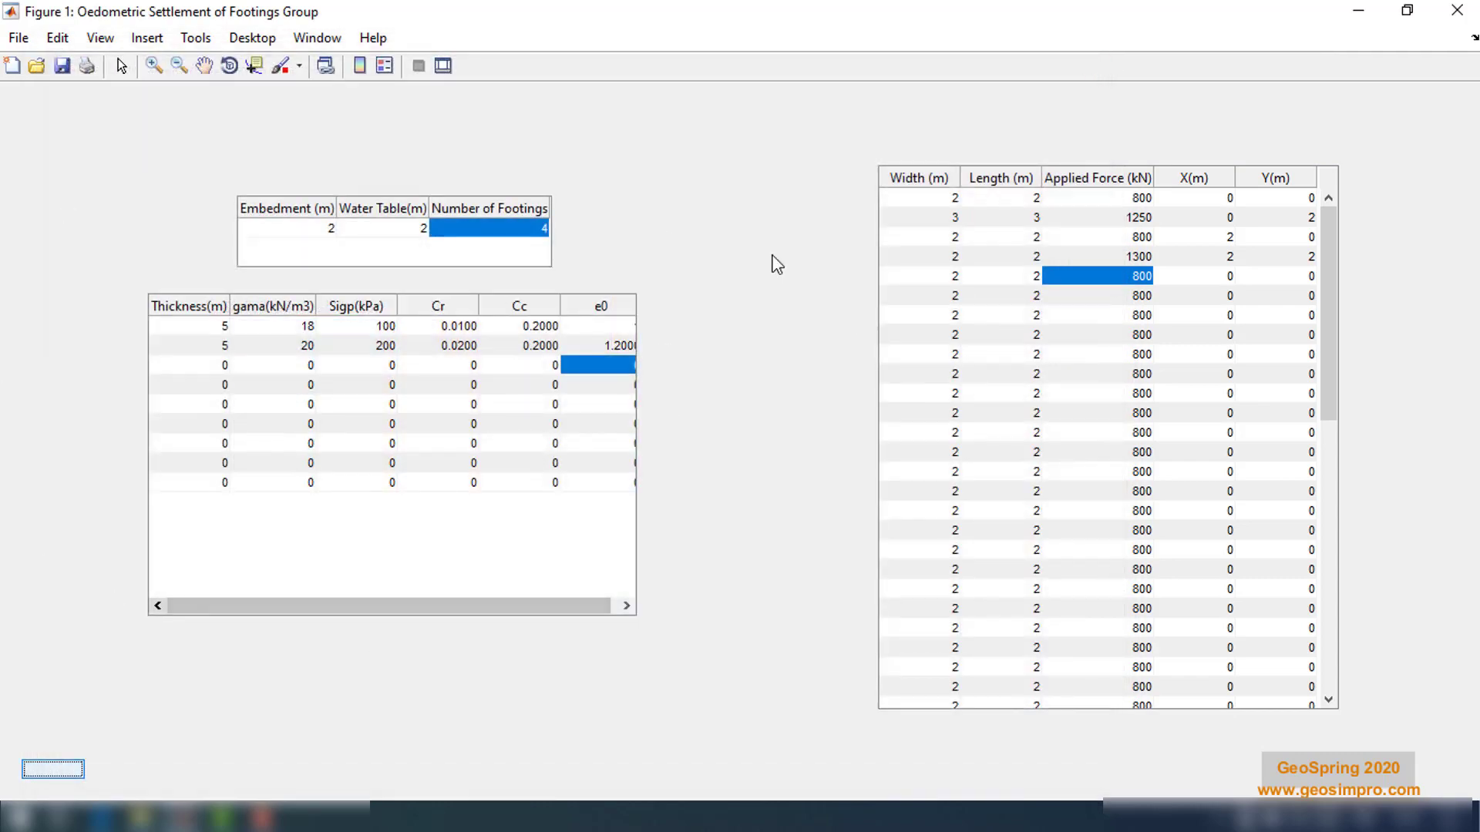